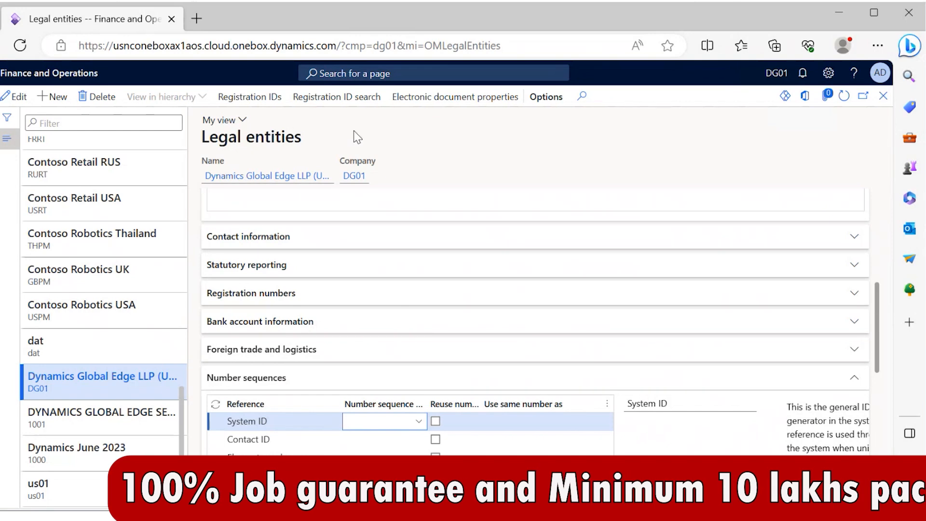
Search the web for "mca gov" in a new browser tab and open the Ministry of Corporate Affairs website
click(195, 25)
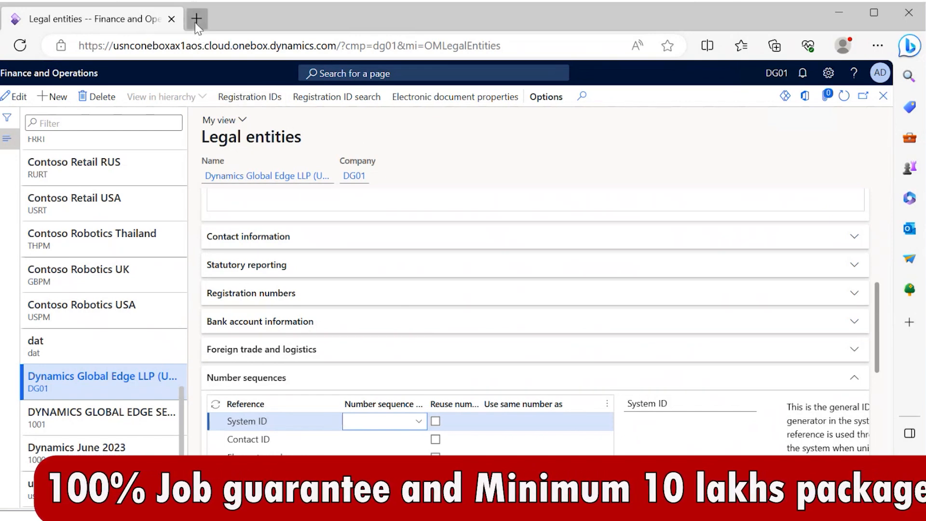
text(m)
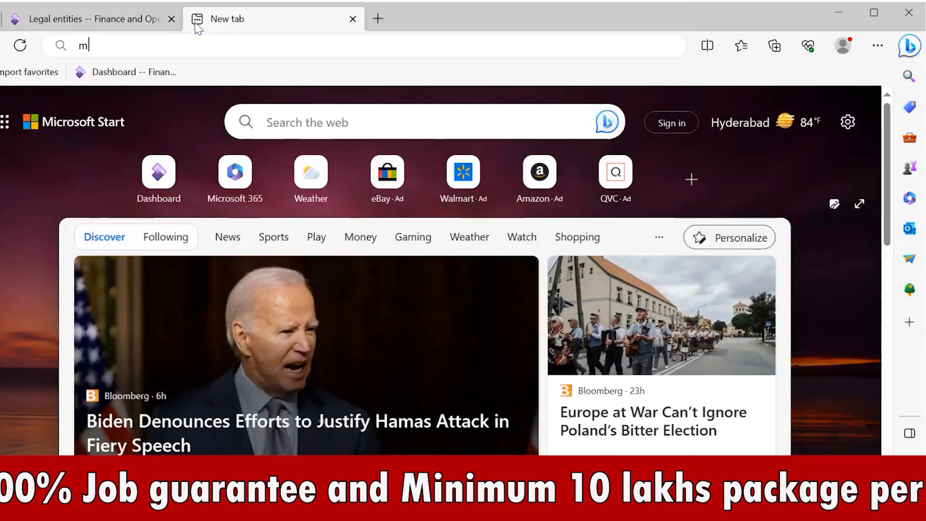
text(ca)
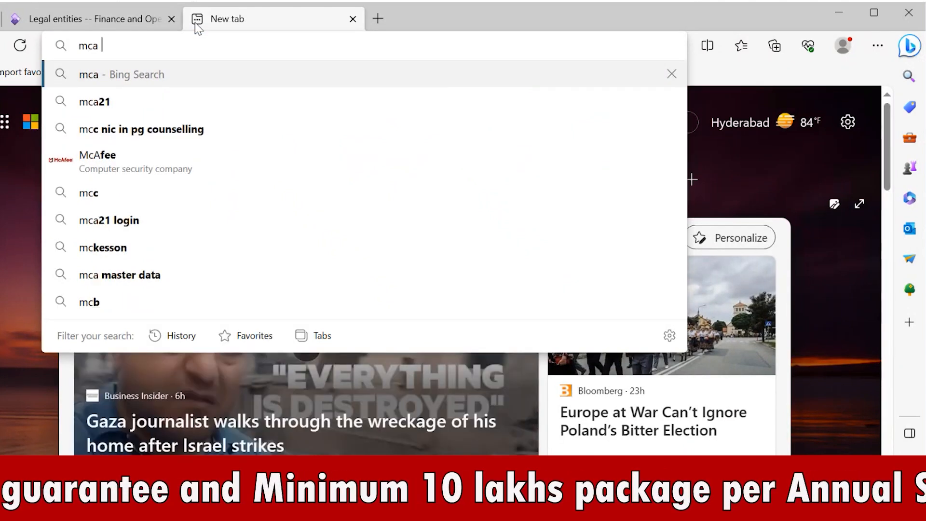
text( go)
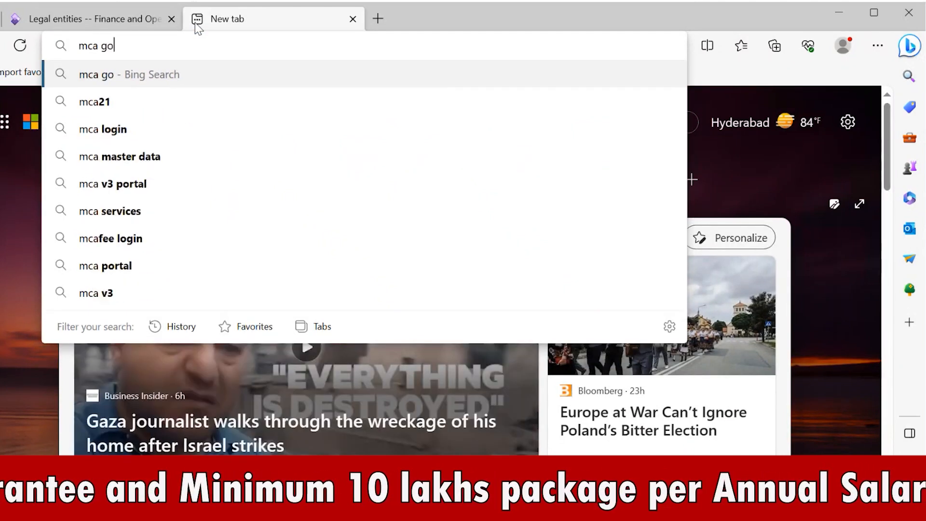
text(v\)
key(BackSpace)
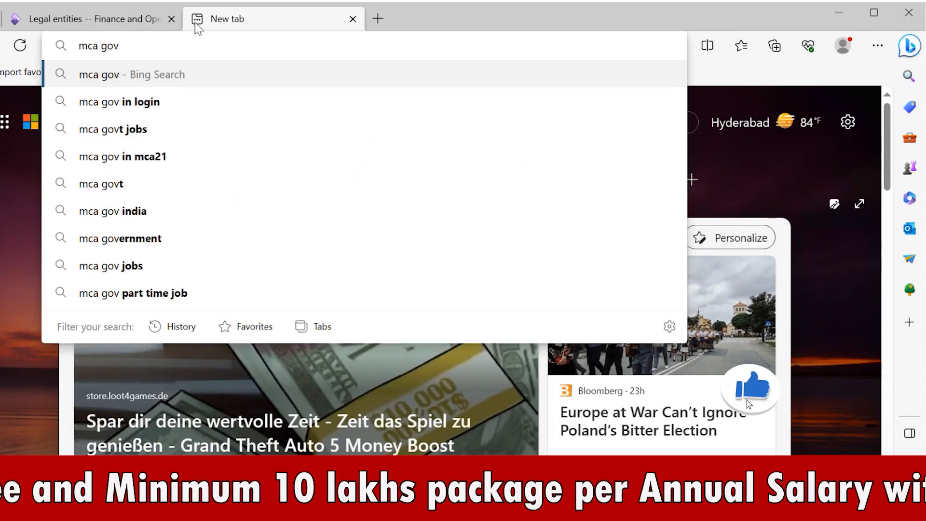
key(Return)
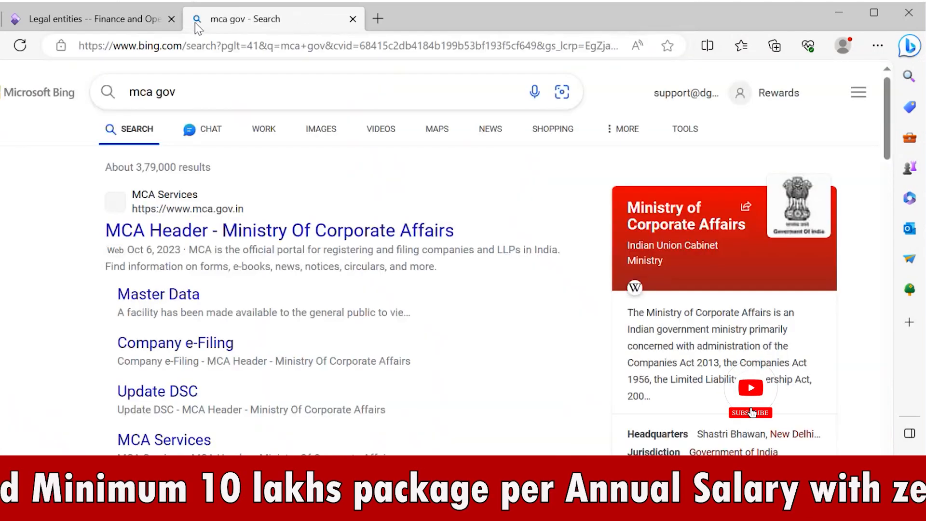
click(261, 232)
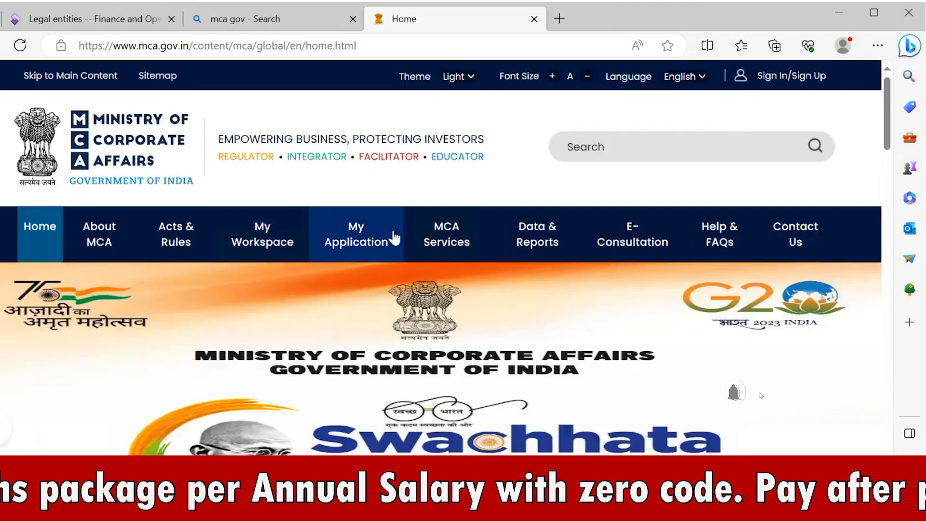
Open the Check Company Name page from the MCA company services
mouse_move(448, 245)
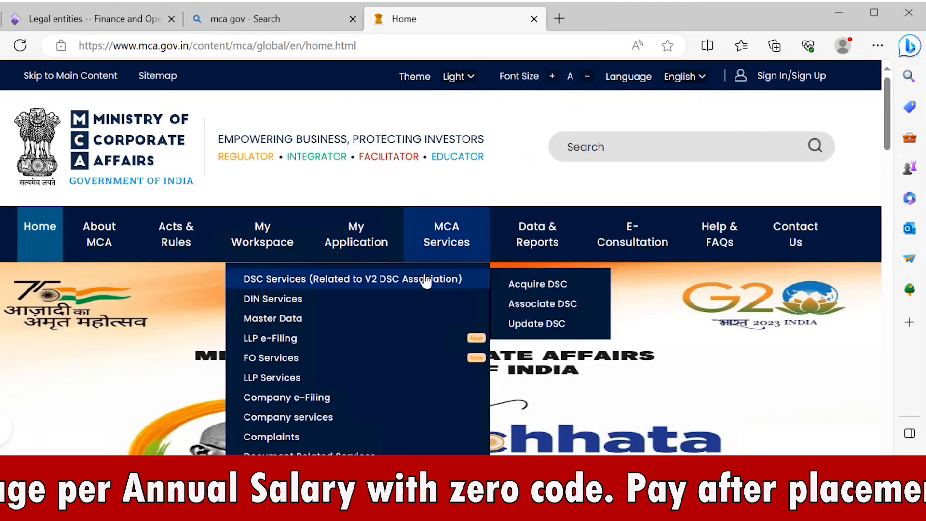
mouse_move(413, 301)
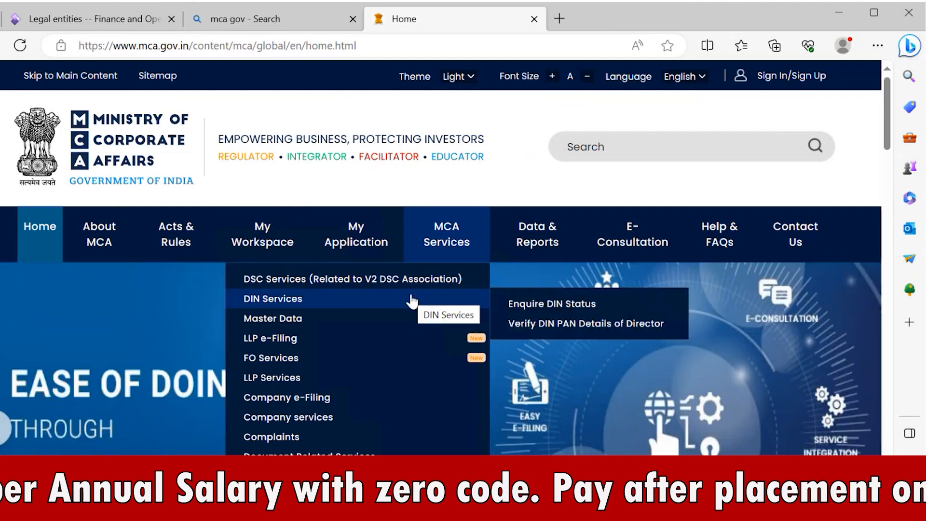
mouse_move(338, 425)
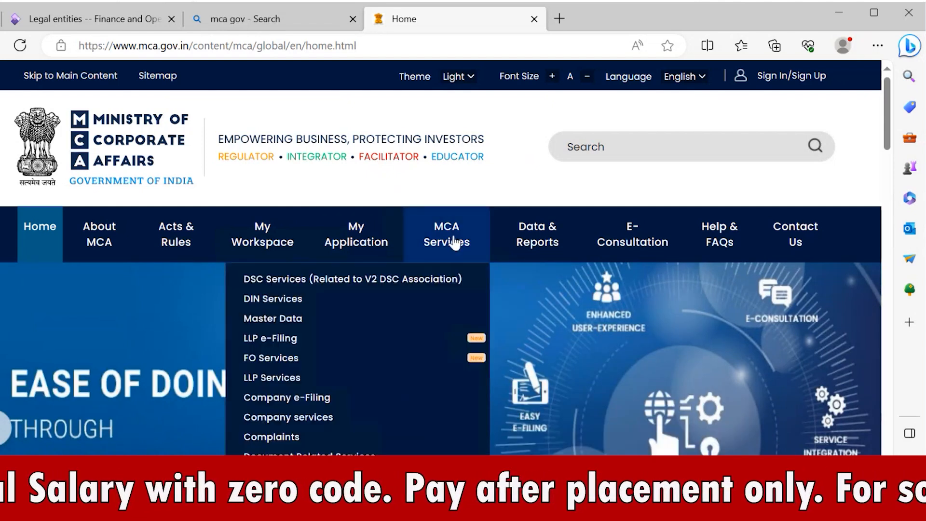
mouse_move(425, 424)
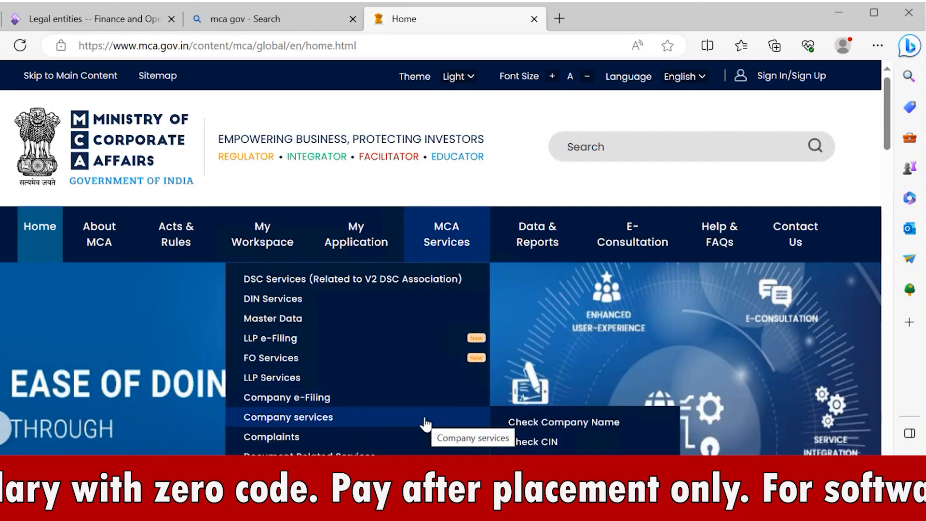
click(550, 427)
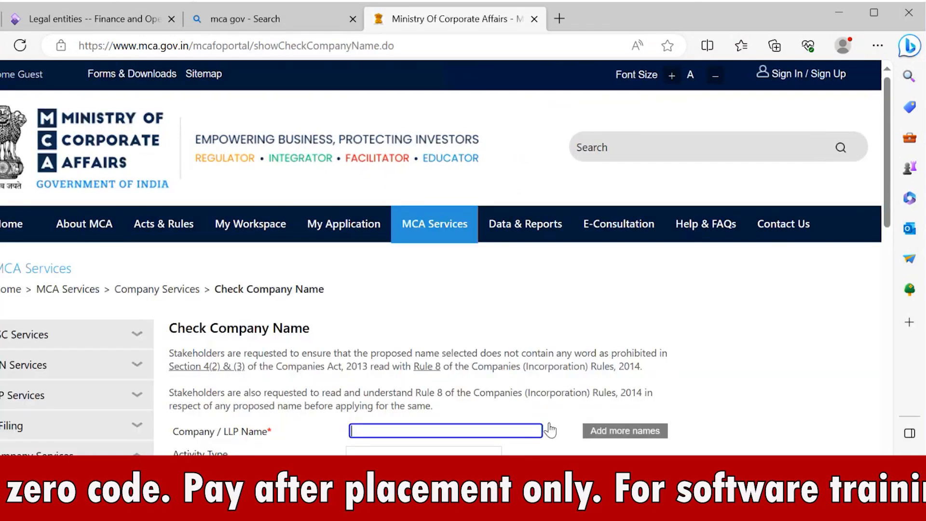
Search the company name register for "Microsoft" and examine the identification numbers of the matching companies
text(Mic)
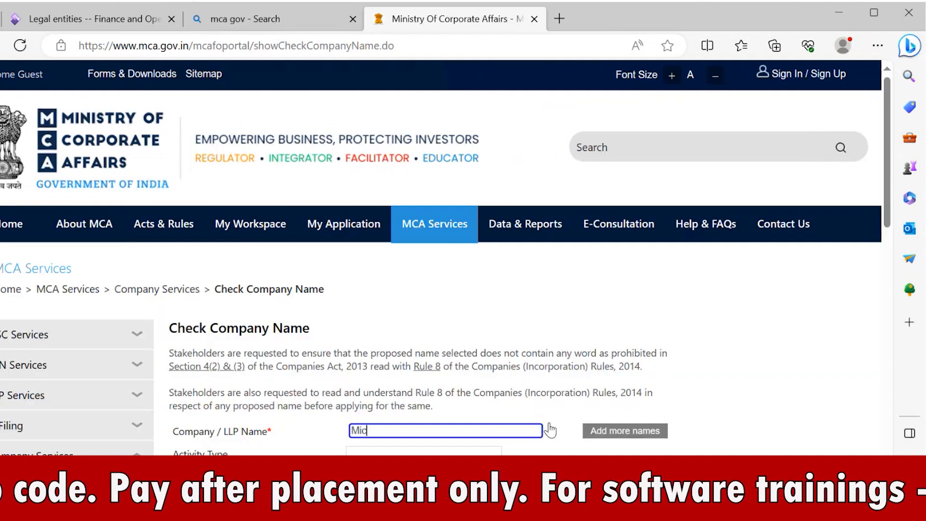
text(rosoft)
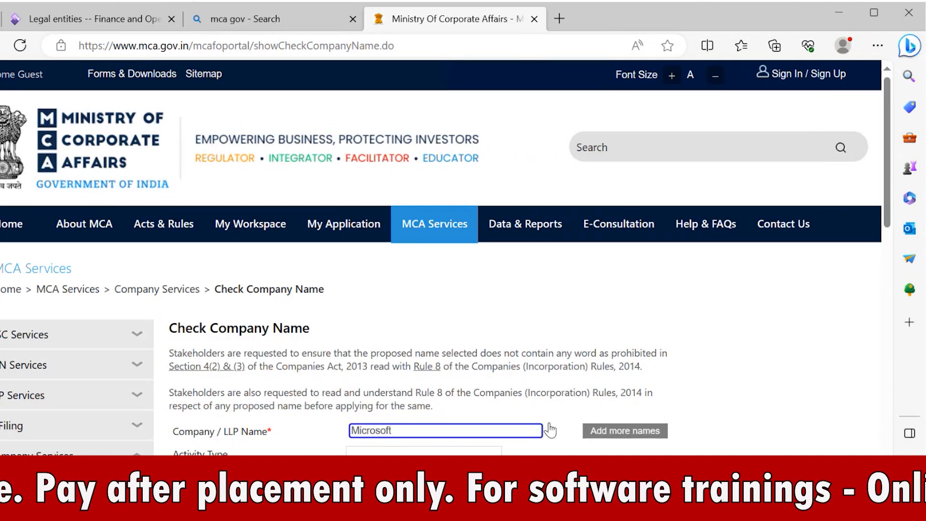
scroll(550, 429, down, 2)
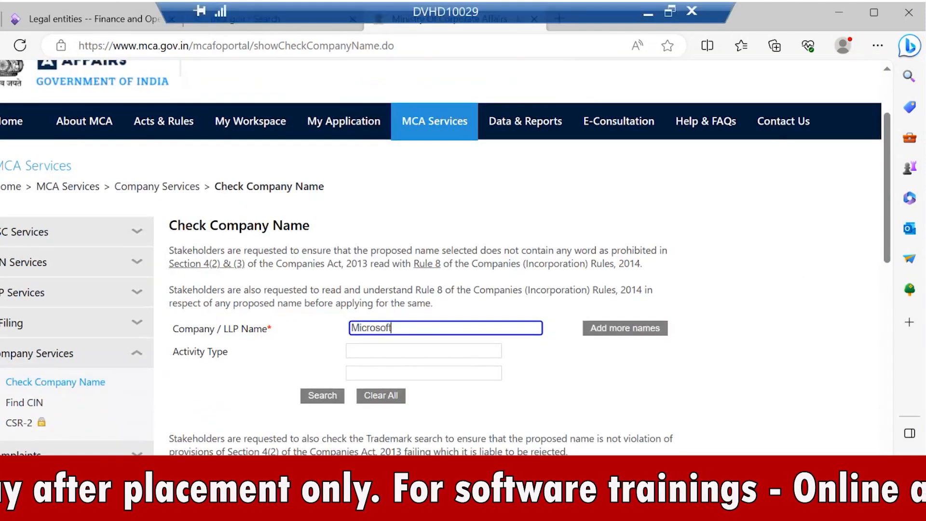
key(Return)
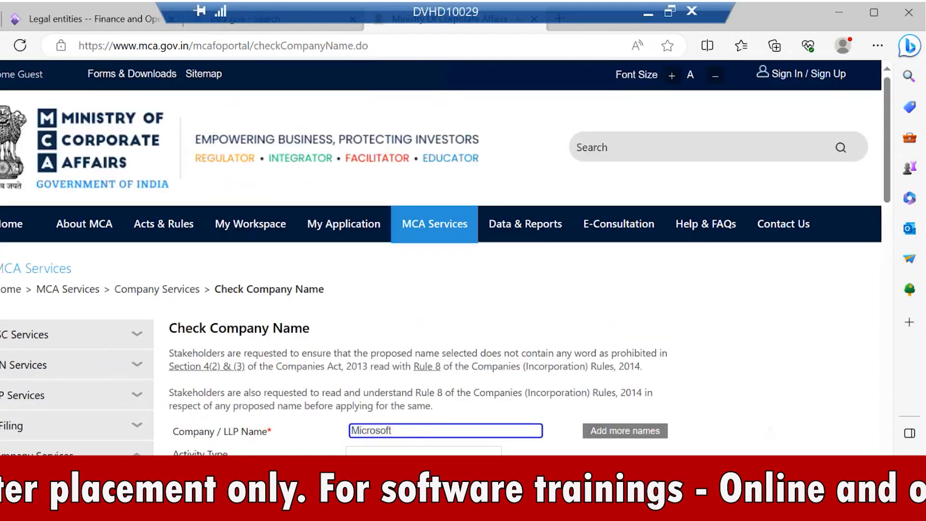
scroll(463, 256, down, 16)
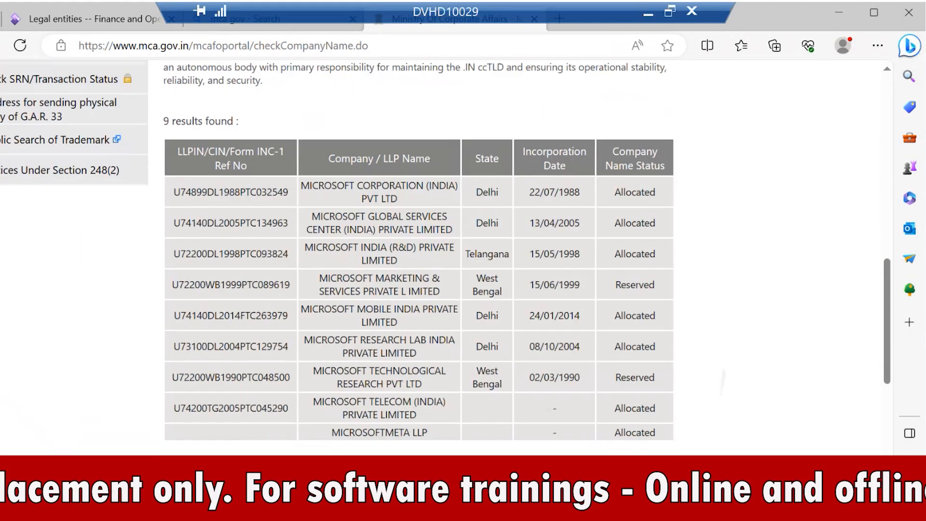
scroll(463, 256, down, 1)
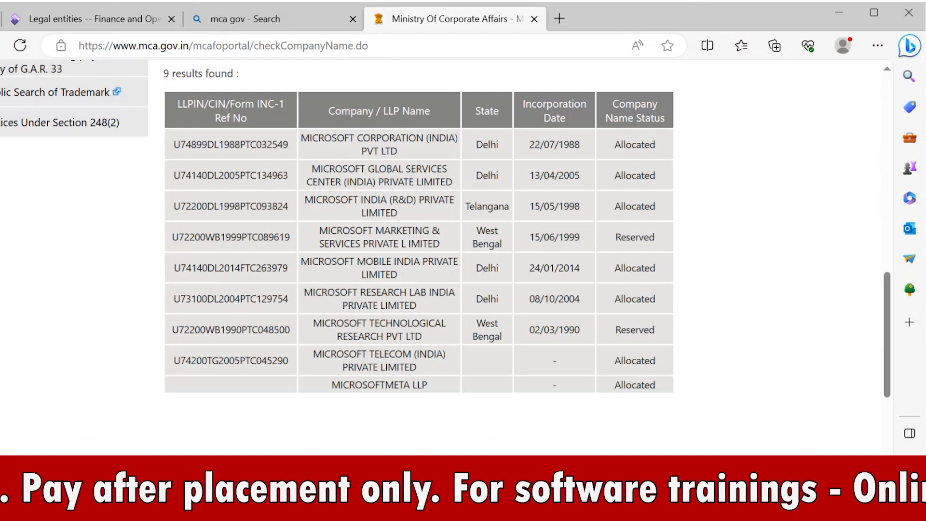
Return to Finance and Operations and view the number sequences in the Accounts payable parameters
click(81, 27)
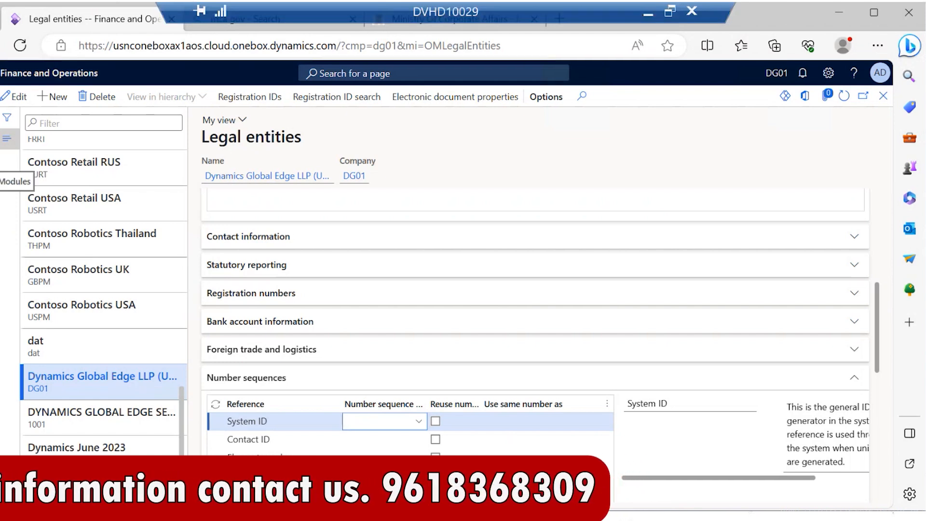
click(6, 176)
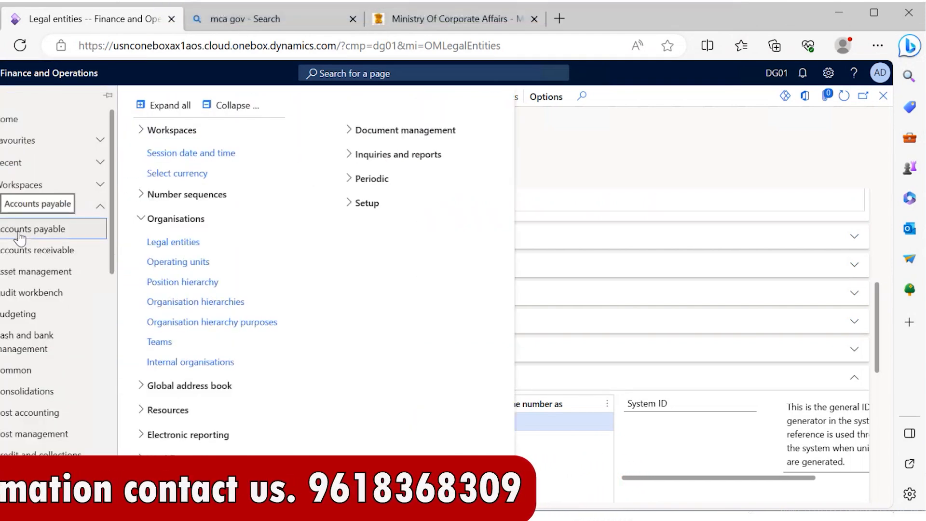
click(17, 236)
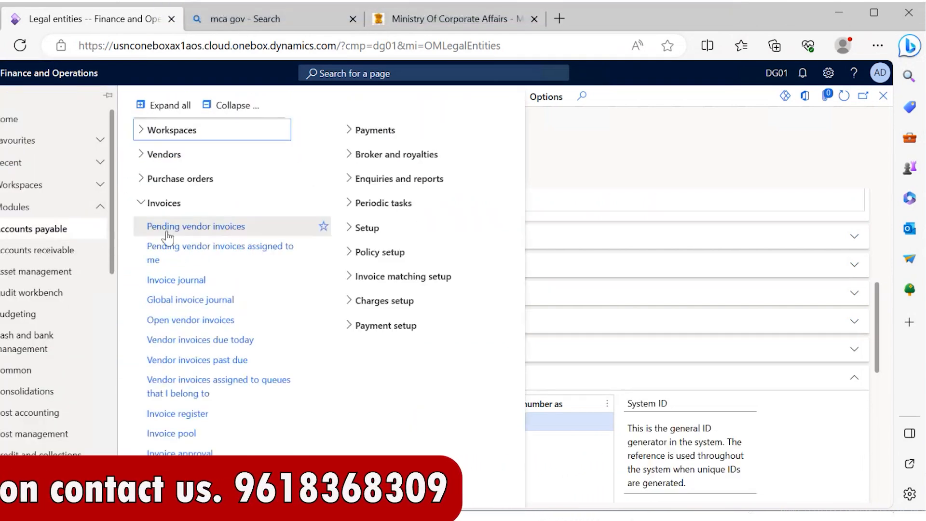
click(155, 206)
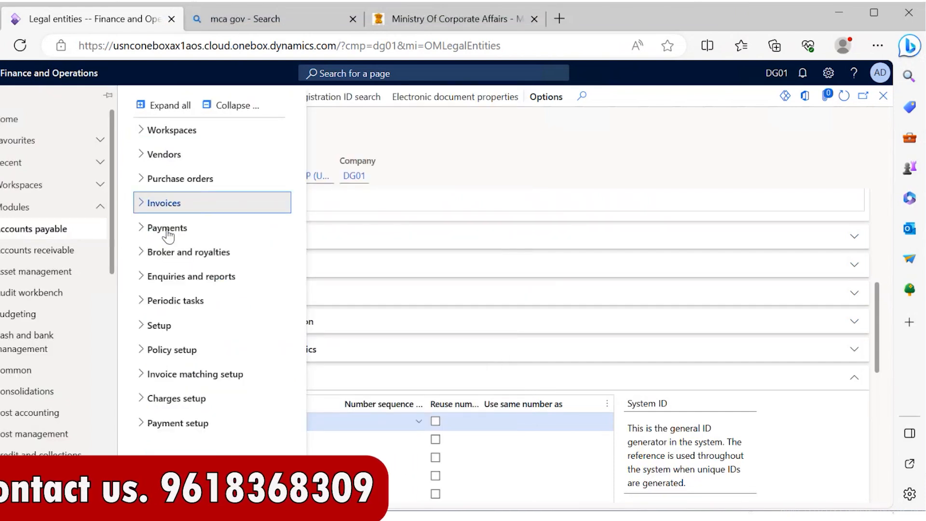
click(169, 327)
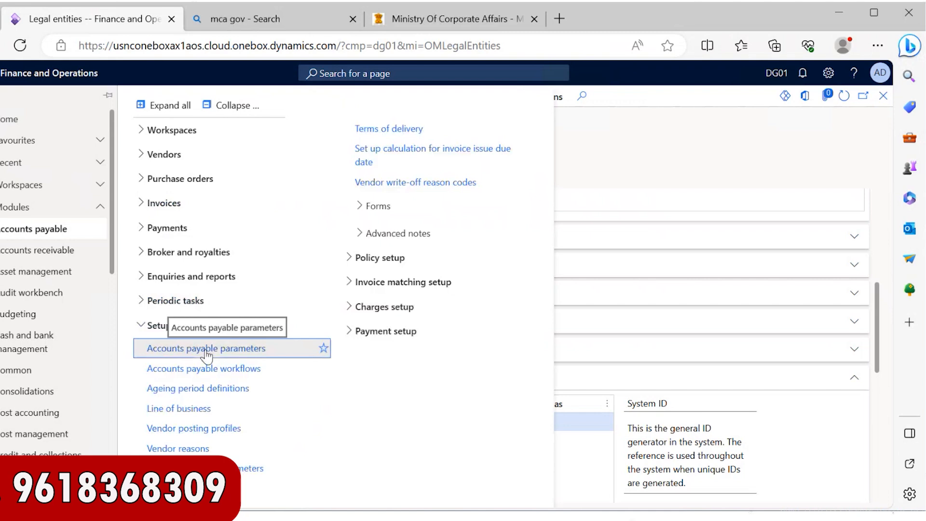
click(205, 349)
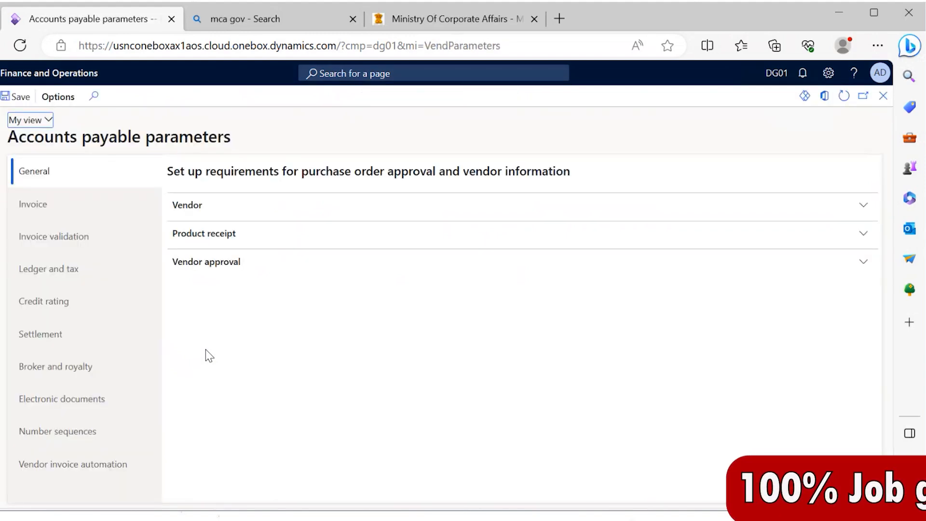
click(58, 431)
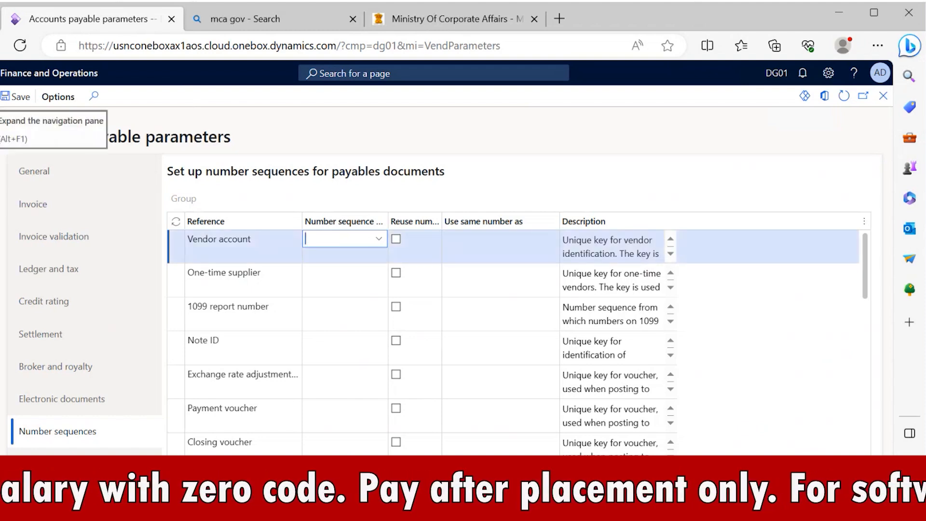
Open the Number sequences list page in the Organisation administration module
click(3, 96)
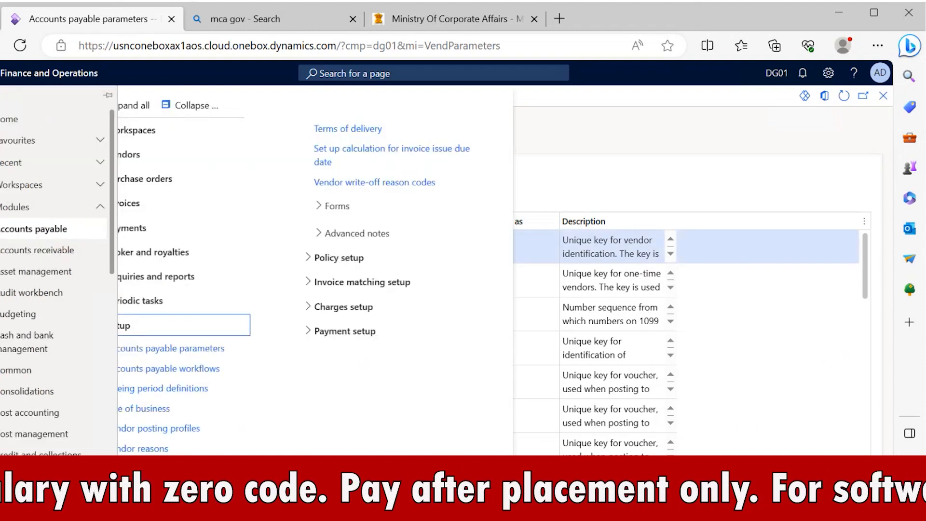
click(165, 328)
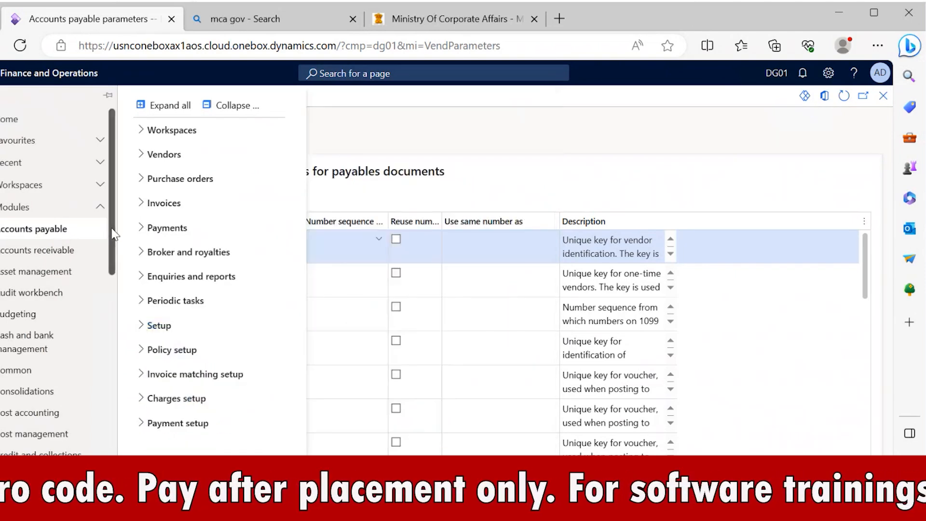
drag(114, 235, 109, 331)
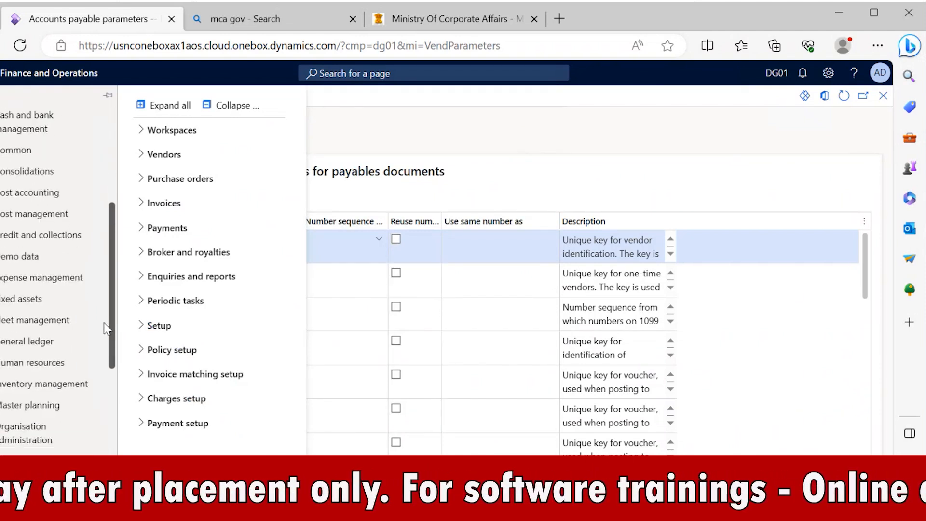
click(27, 437)
click(194, 221)
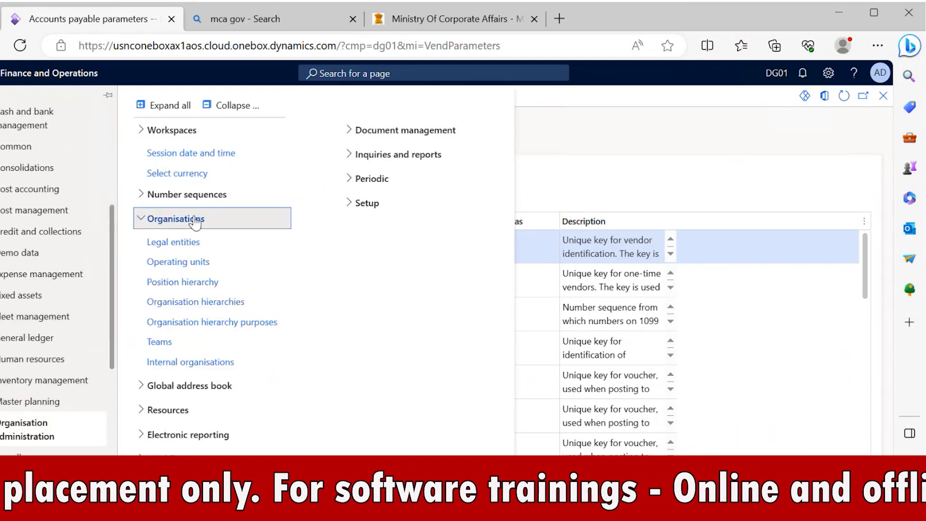
click(187, 197)
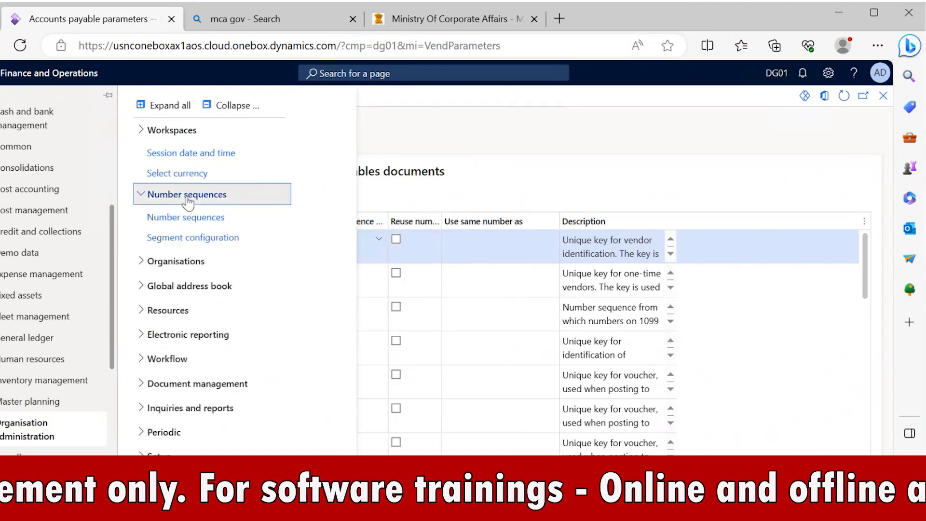
click(191, 218)
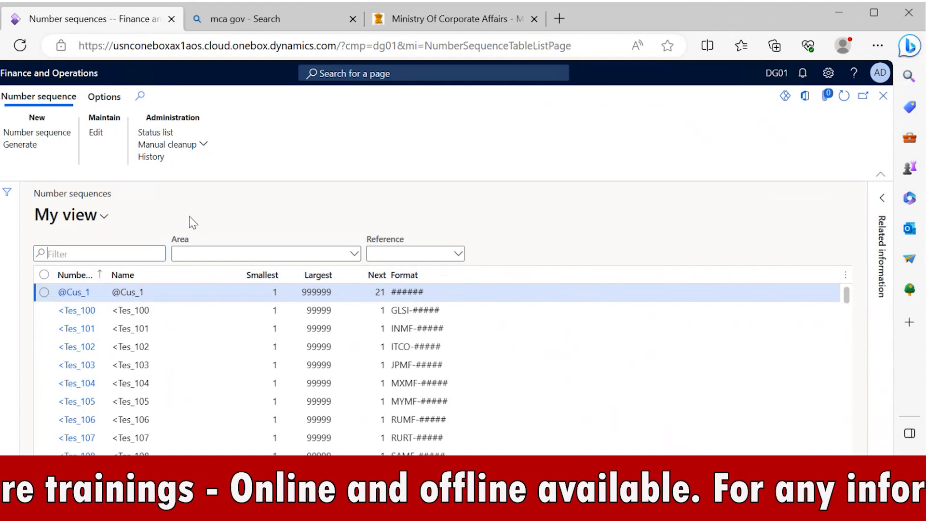
Examine the formats of sequences <Tes_100 to <Tes_102 and start the wizard that generates number sequences
click(152, 311)
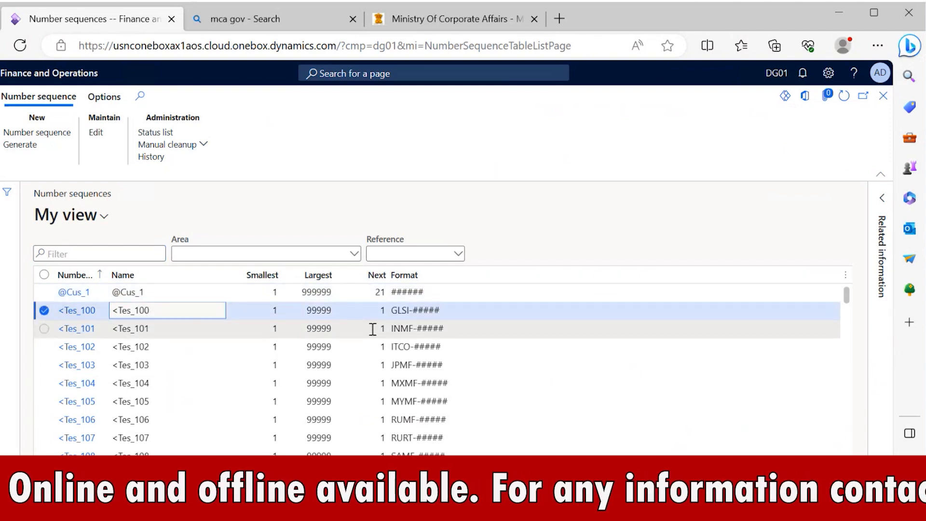
click(404, 328)
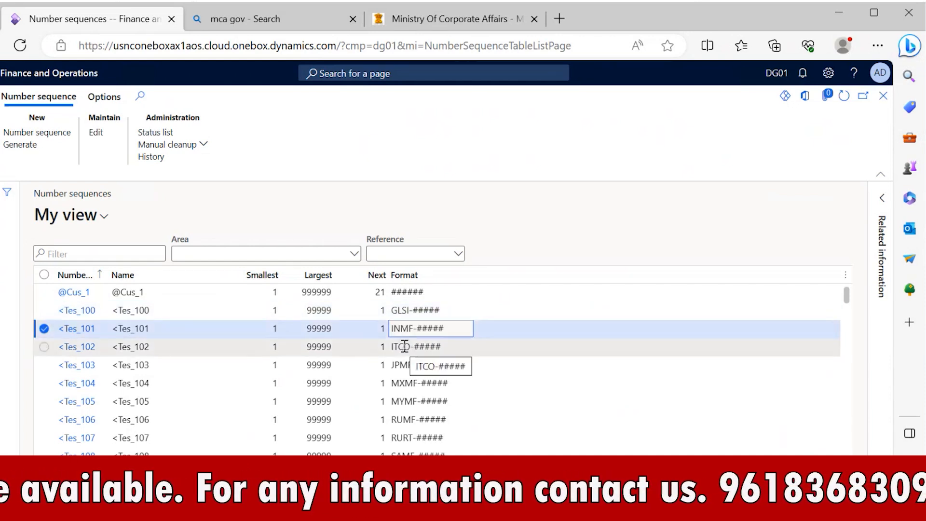
click(404, 346)
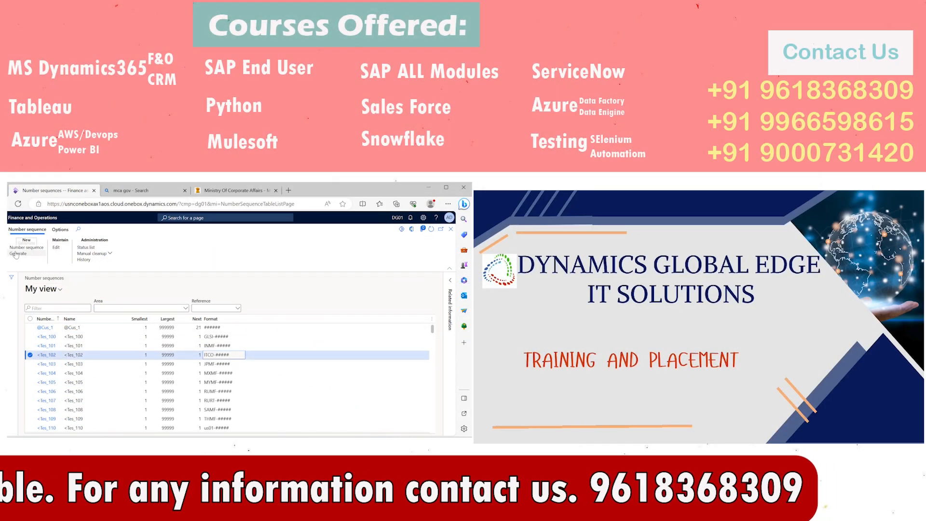
click(18, 254)
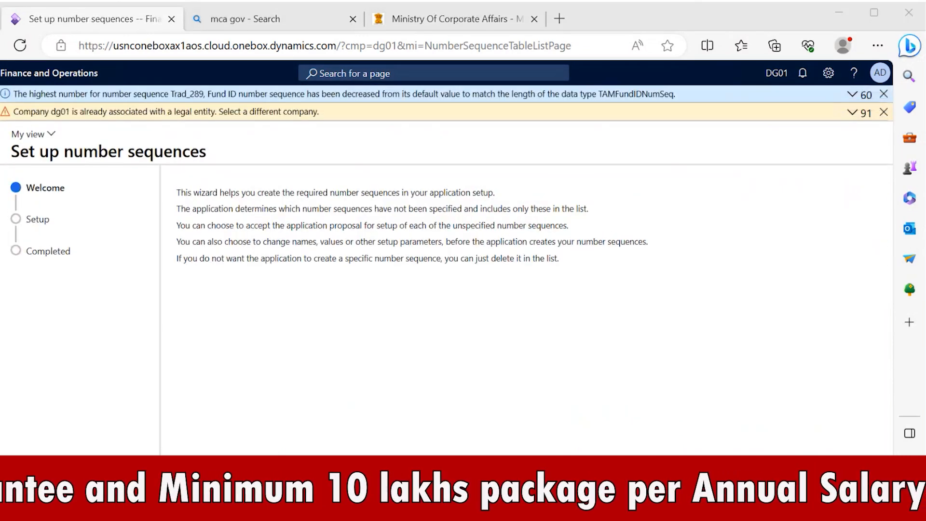
Open the Windows system information page, view the device specifications and close it
key(super+x)
click(39, 190)
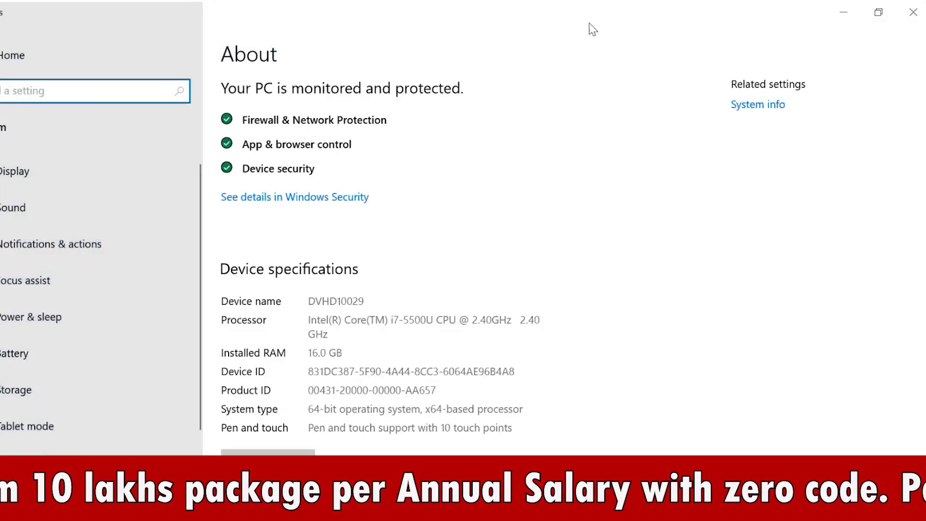
click(905, 16)
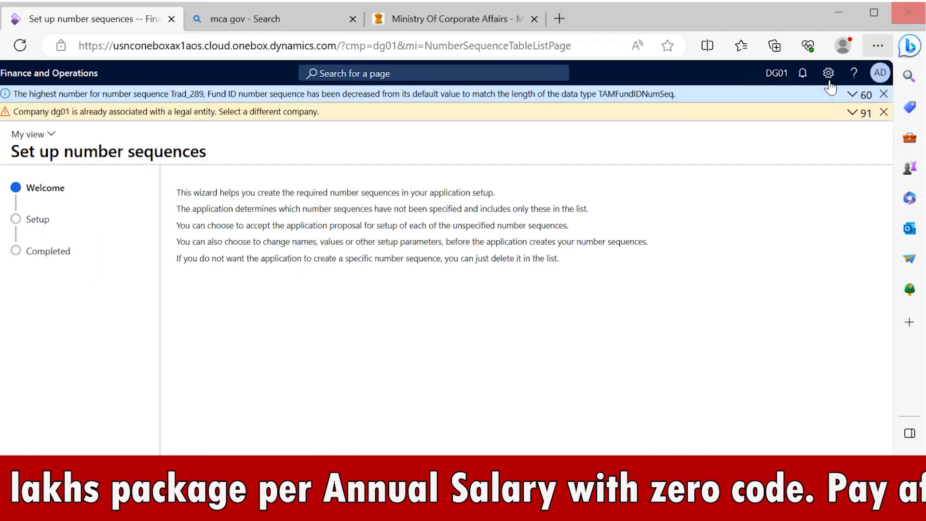
Dismiss the warning about company dg01 and advance the number sequence wizard to its Setup page
click(883, 112)
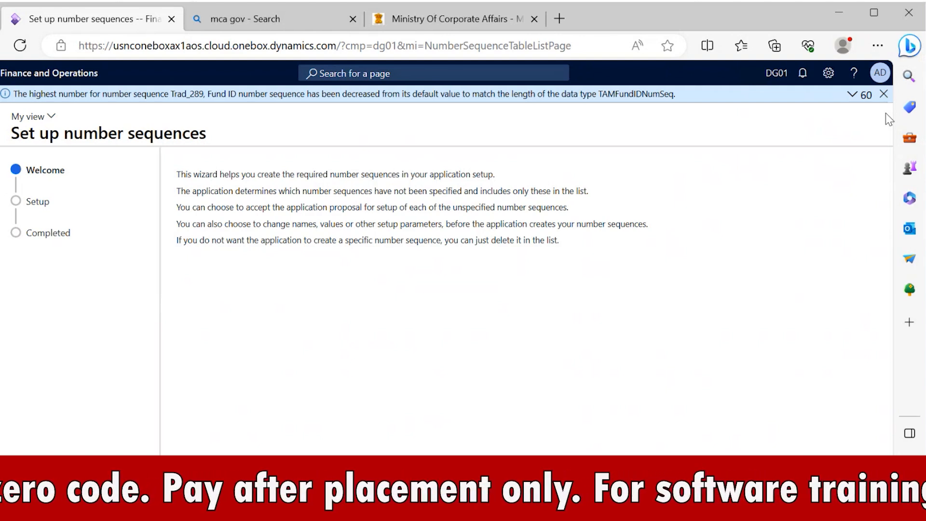
click(385, 68)
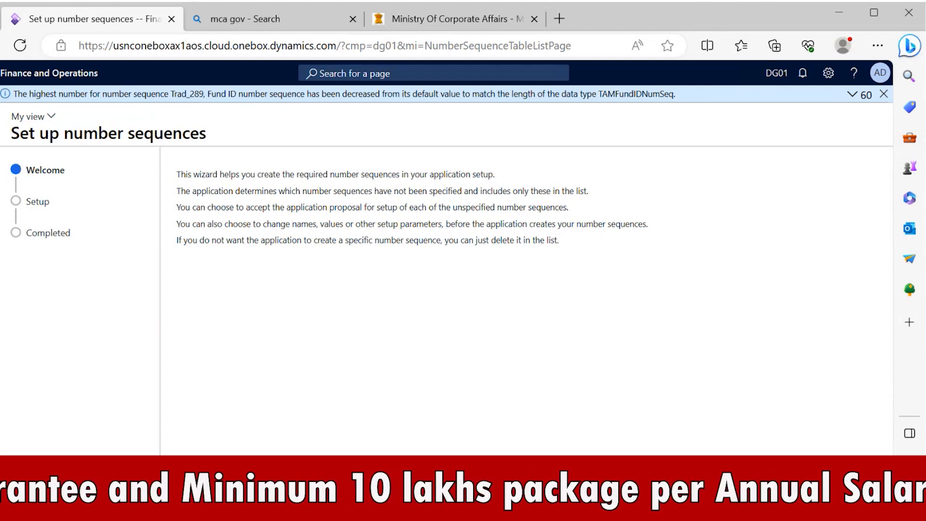
click(227, 451)
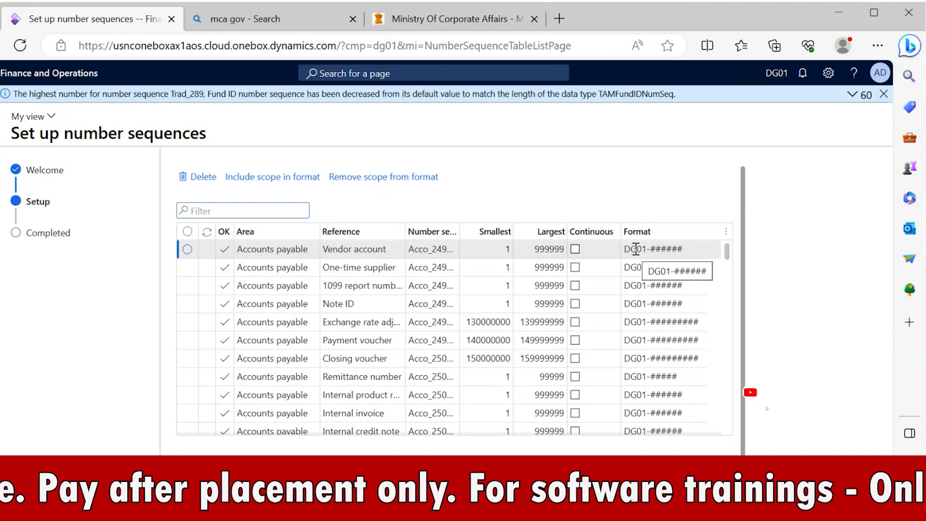
Delete the Accounts payable Vendor account sequence from the wizard's proposed list and confirm the deletion
click(187, 249)
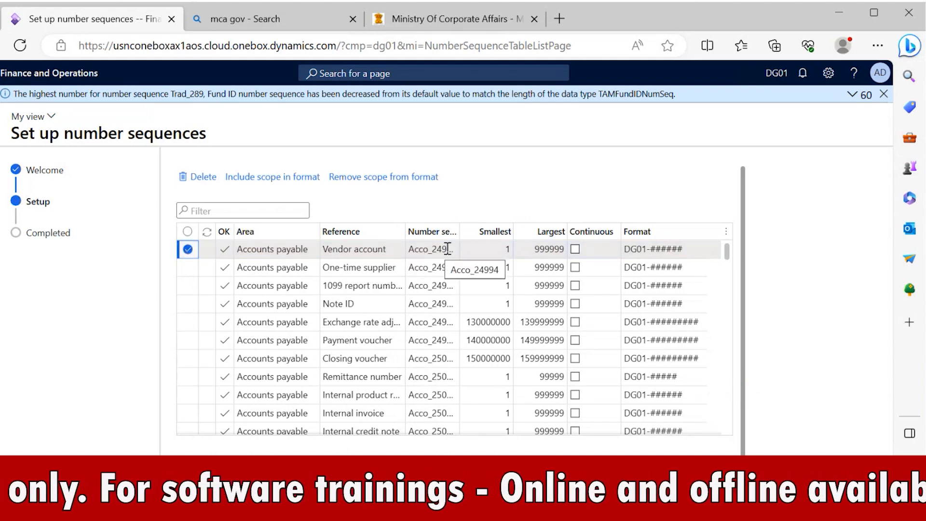
click(202, 179)
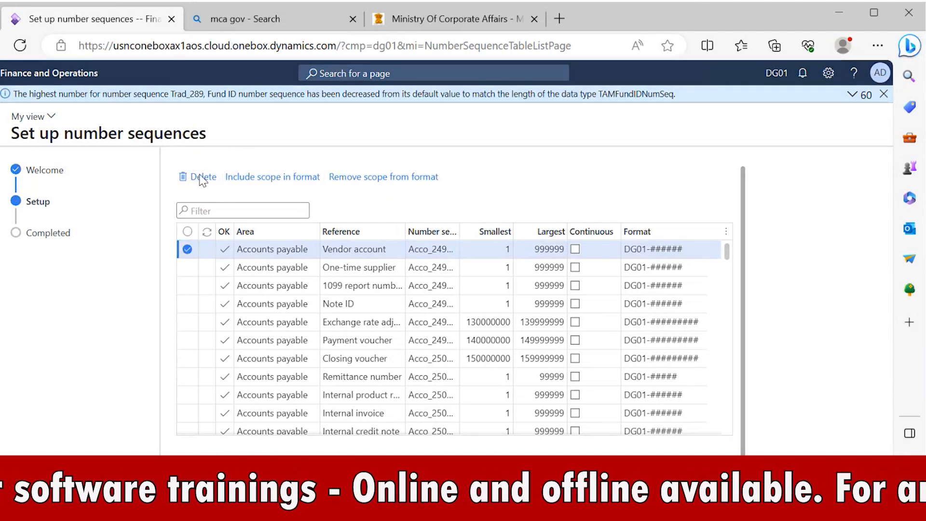
click(563, 280)
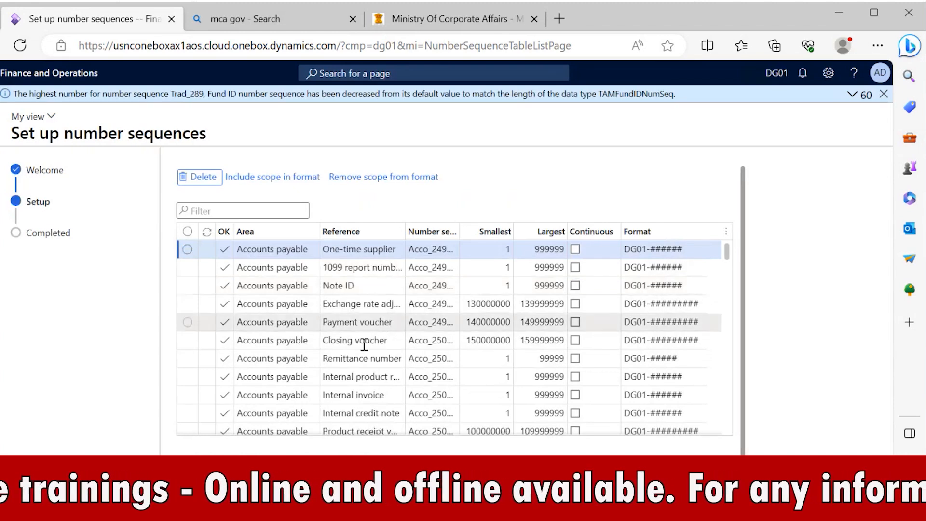
Advance the wizard to its Completed page, review the counts for Accounts payable and Accounts receivable, and finish the wizard
click(229, 475)
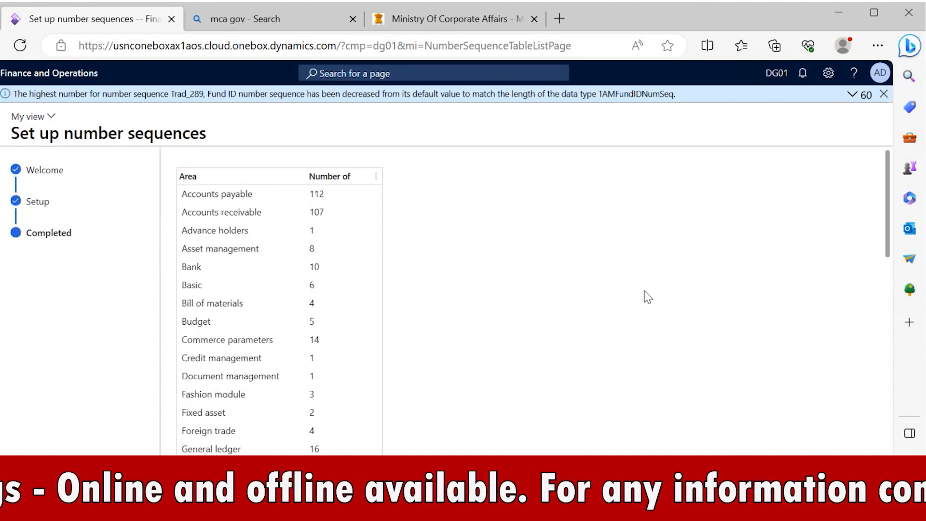
click(340, 197)
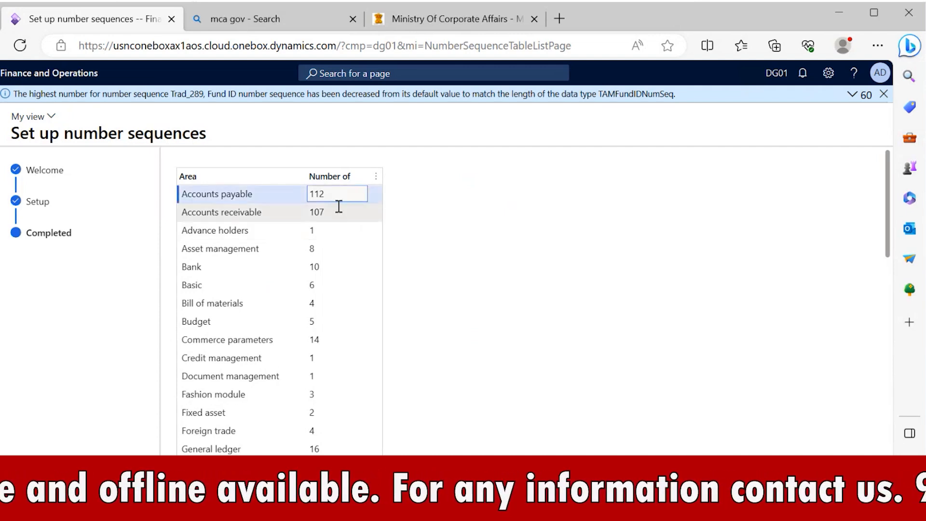
click(339, 211)
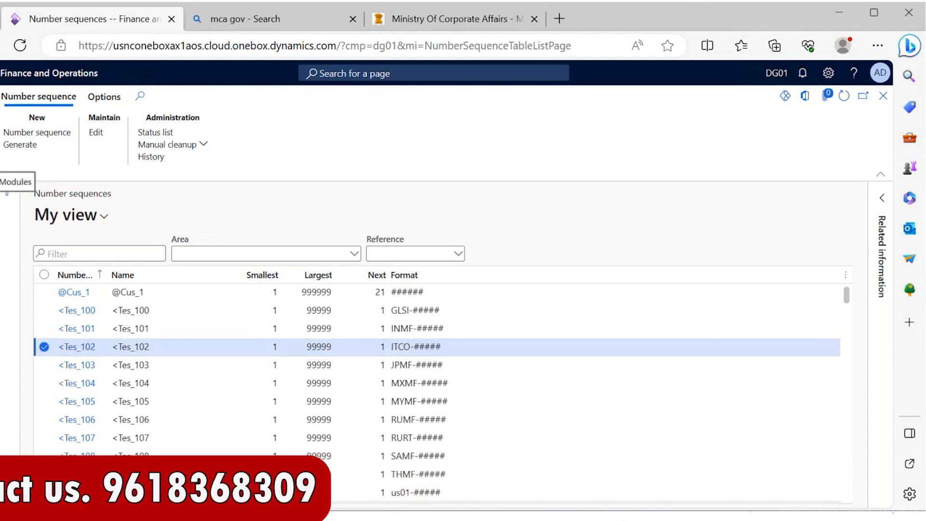
Open the Accounts payable parameters from the Setup section of the Accounts payable module
click(7, 192)
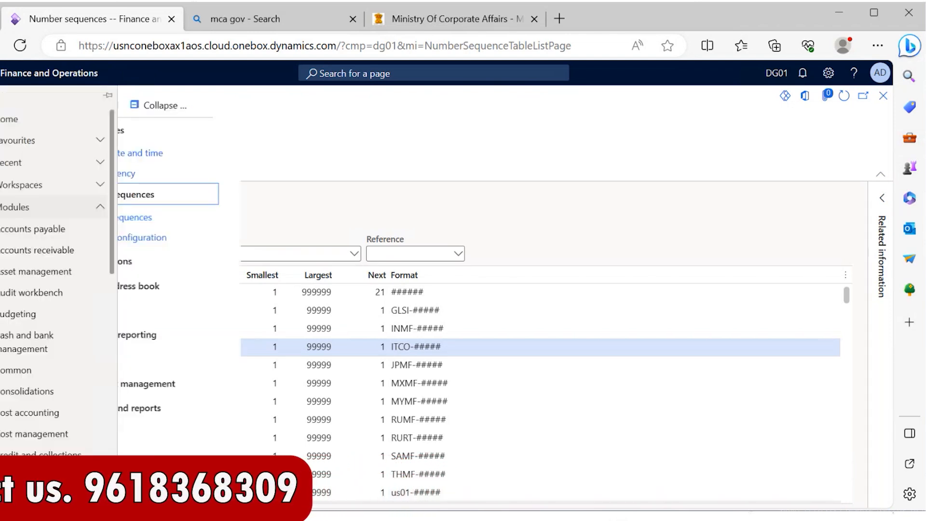
click(41, 229)
click(191, 325)
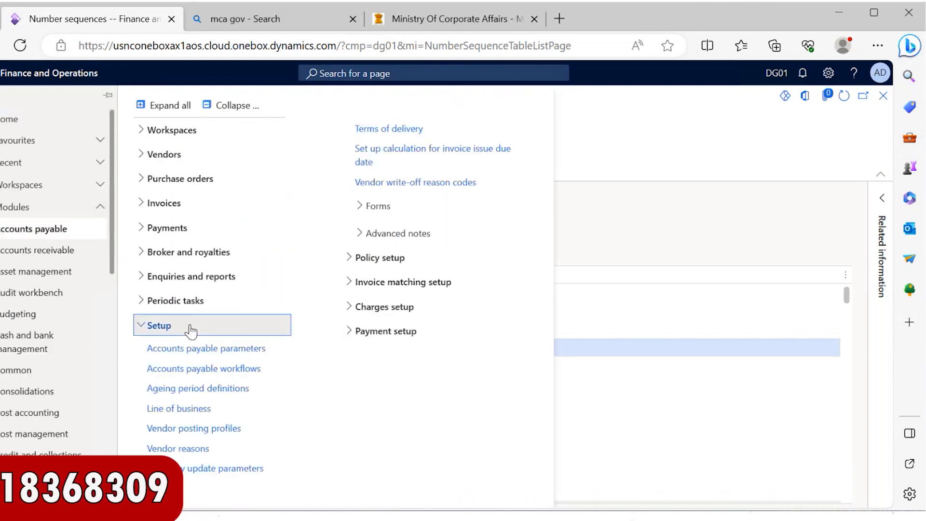
click(190, 350)
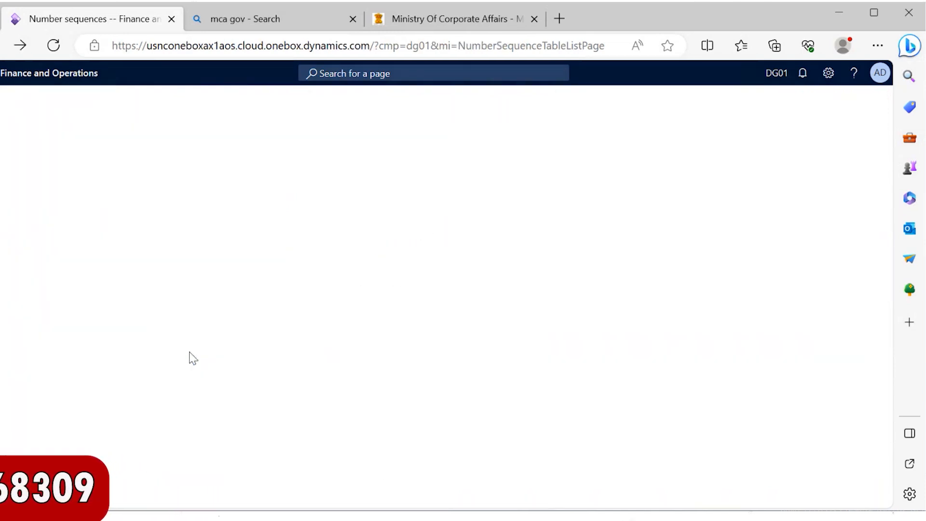
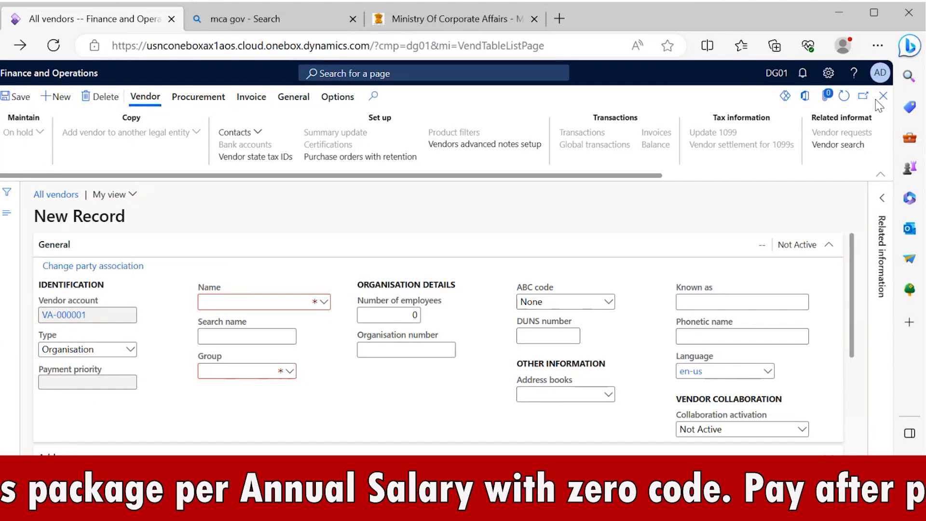
Close the new vendor record without saving it, leave the All vendors list and return to the dashboard
click(879, 99)
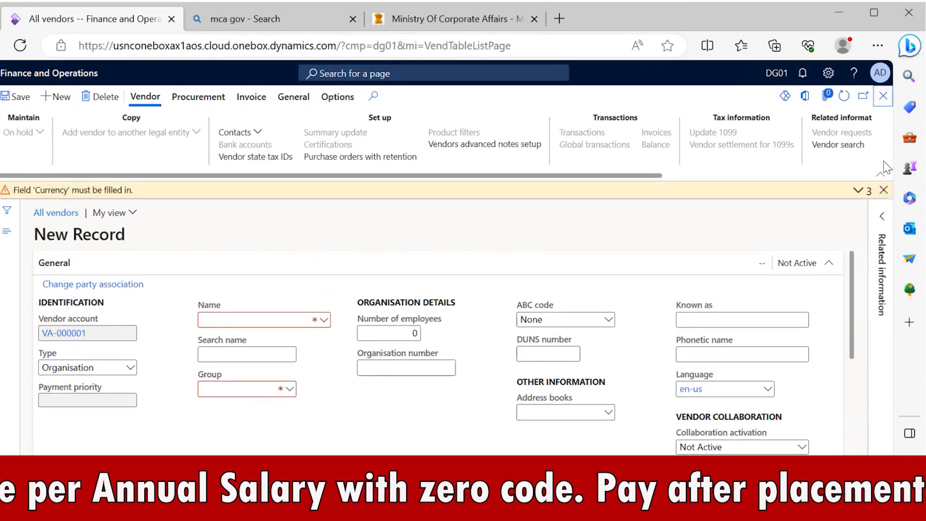
click(885, 189)
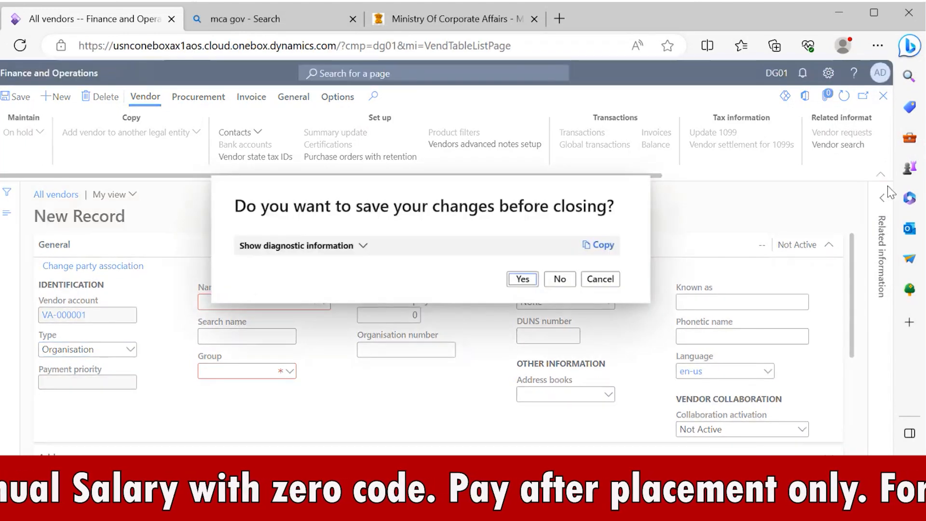
click(559, 279)
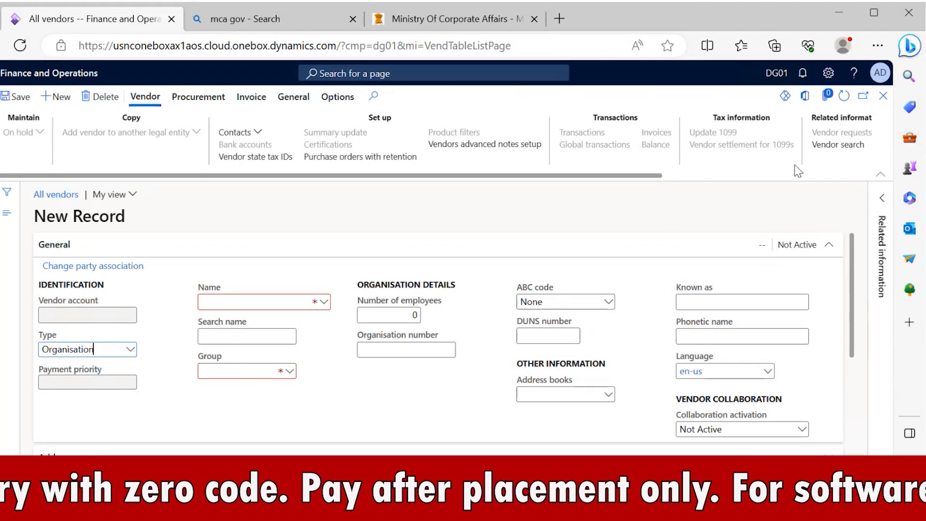
click(884, 98)
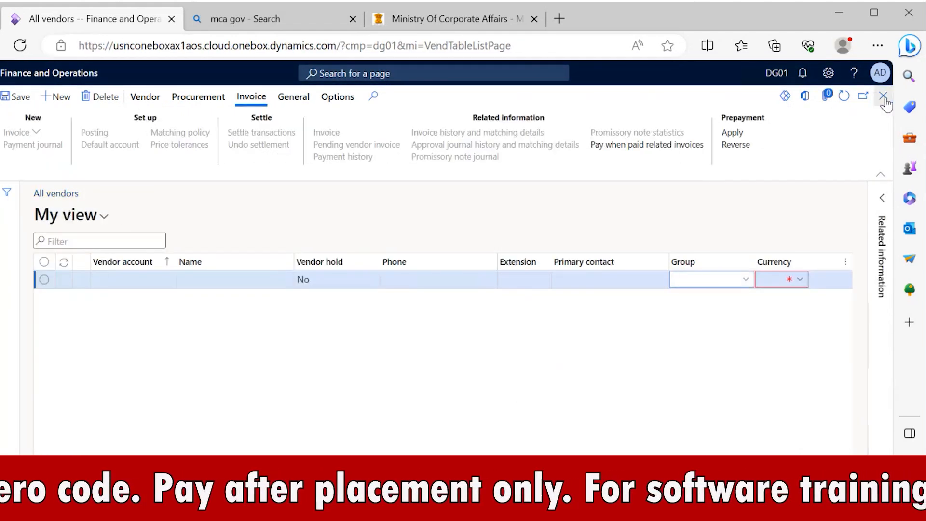
click(884, 98)
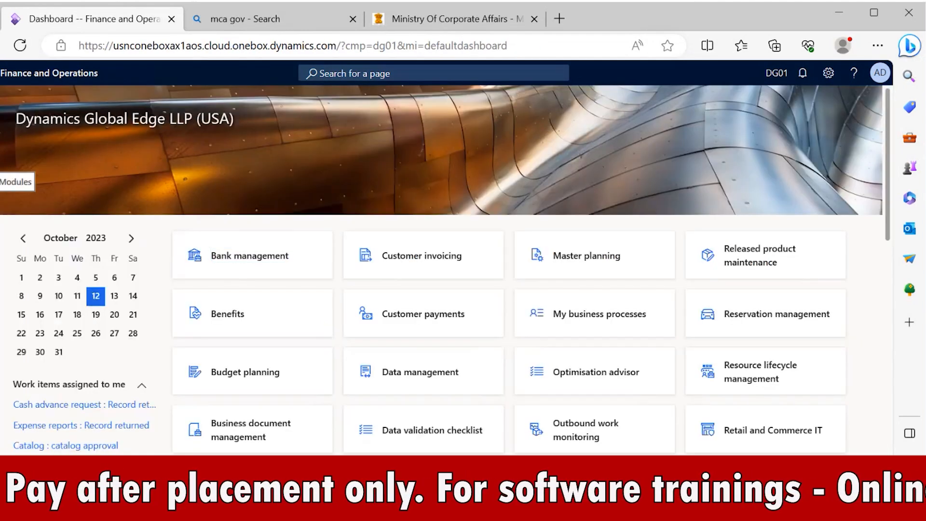
Browse to the Organisation administration module and list the pages of its Organisations section
click(6, 182)
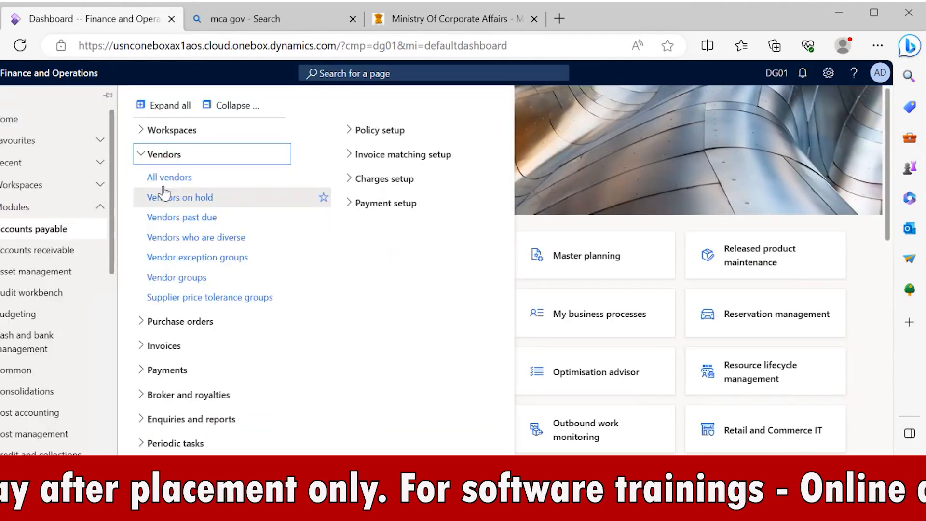
click(180, 157)
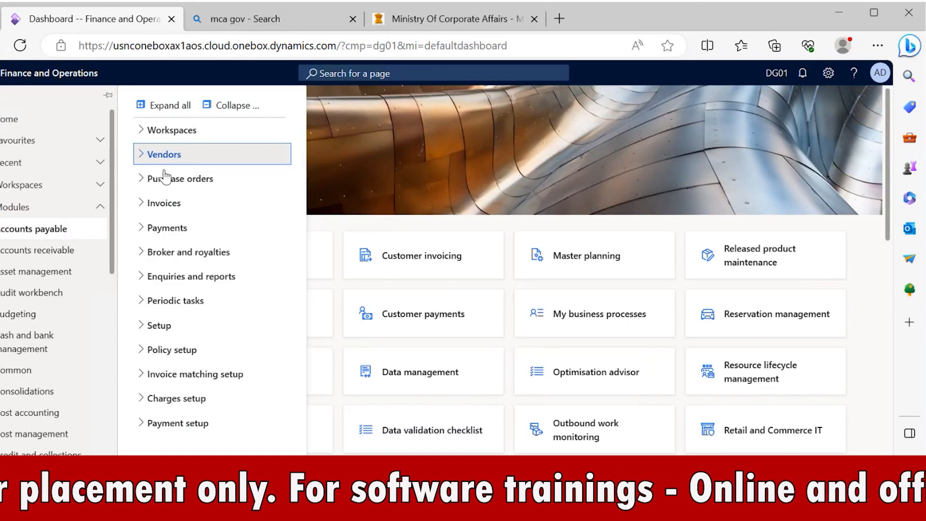
drag(113, 221, 113, 324)
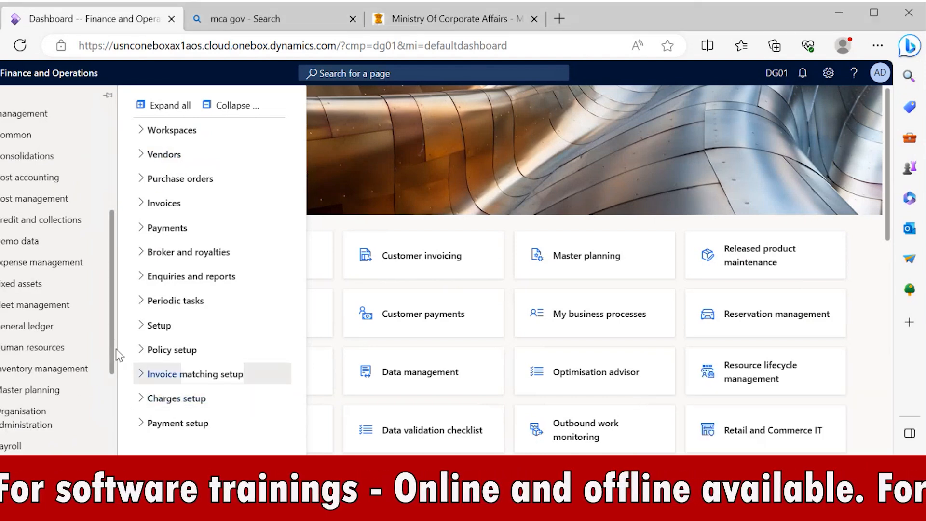
click(19, 422)
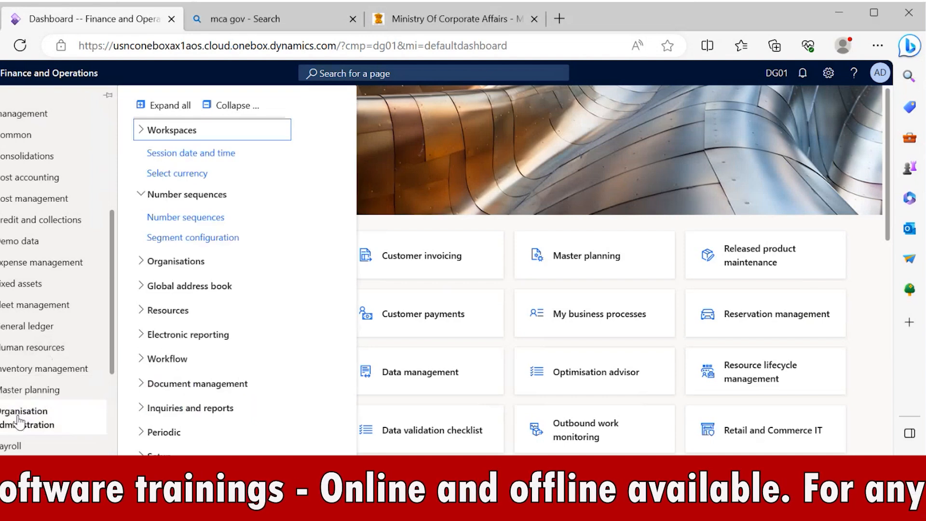
click(197, 202)
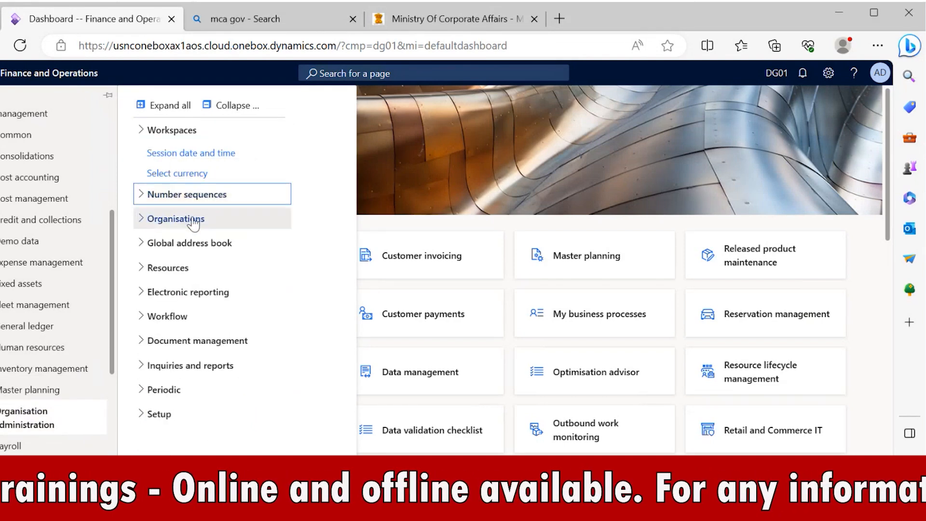
click(193, 221)
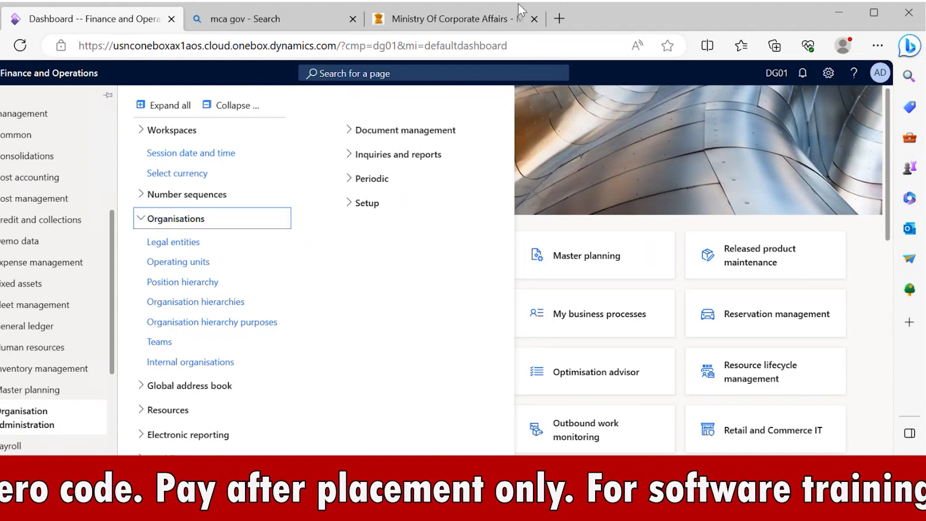
Switch to the Ministry of Corporate Affairs site, search the company name register for "Reliance" and examine the identification numbers of the matching companies
click(466, 27)
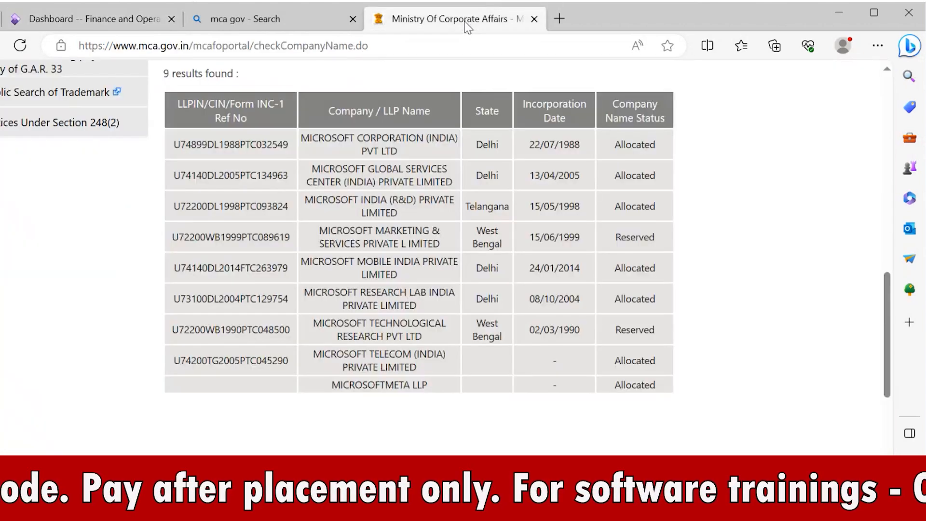
scroll(796, 283, up, 5)
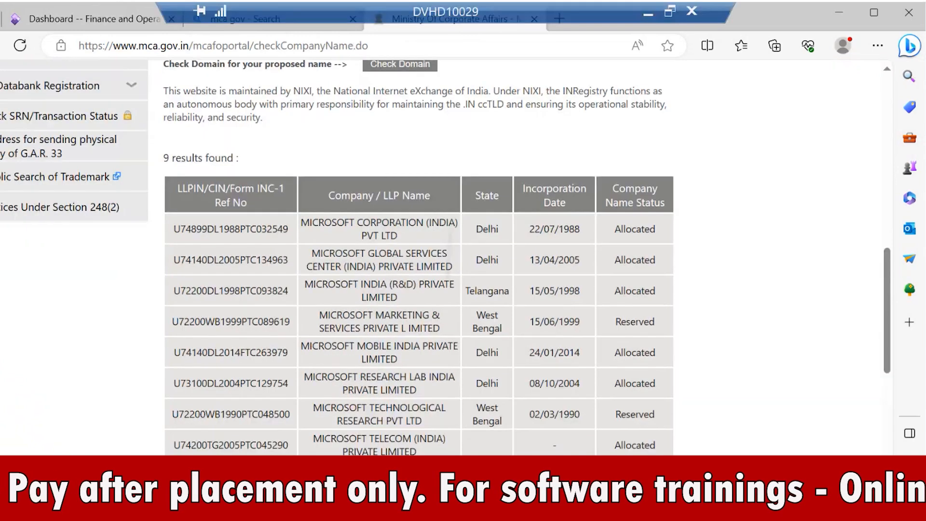
scroll(795, 282, up, 5)
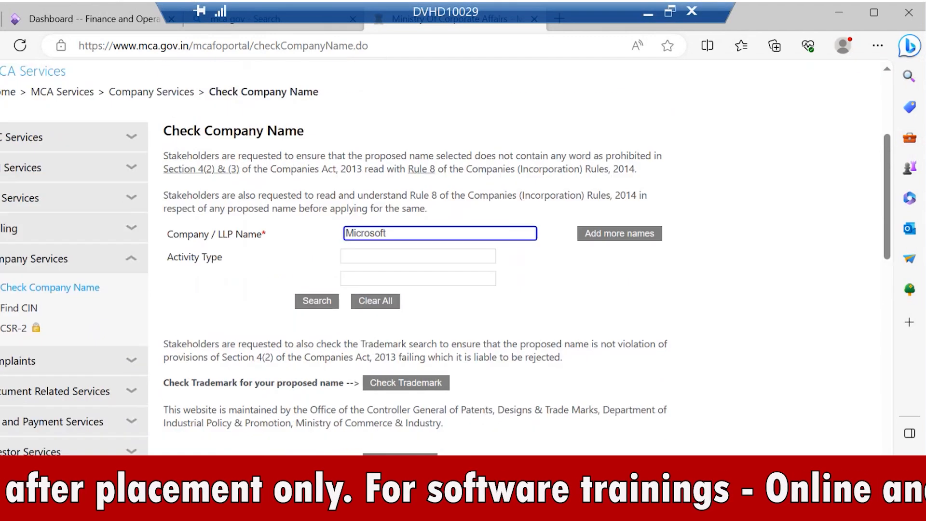
click(385, 235)
key(BackSpace)
key(BackSpace)
key(BackSpace)
key(BackSpace)
key(BackSpace)
key(BackSpace)
key(BackSpace)
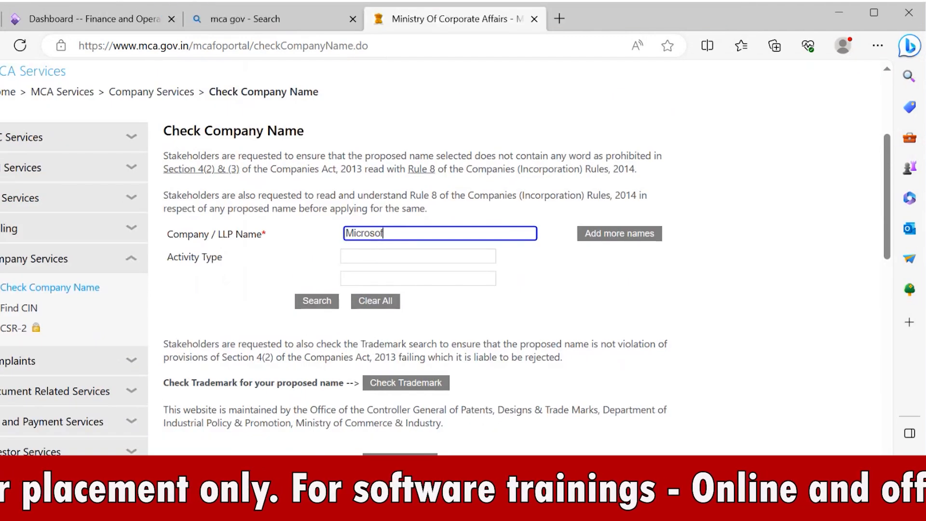
key(BackSpace)
key(BackSpace)
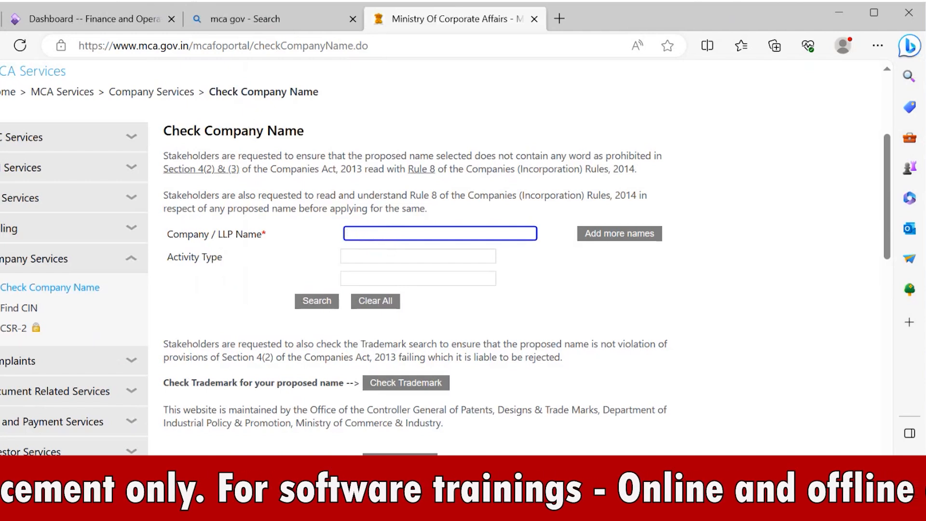
text(Reliance)
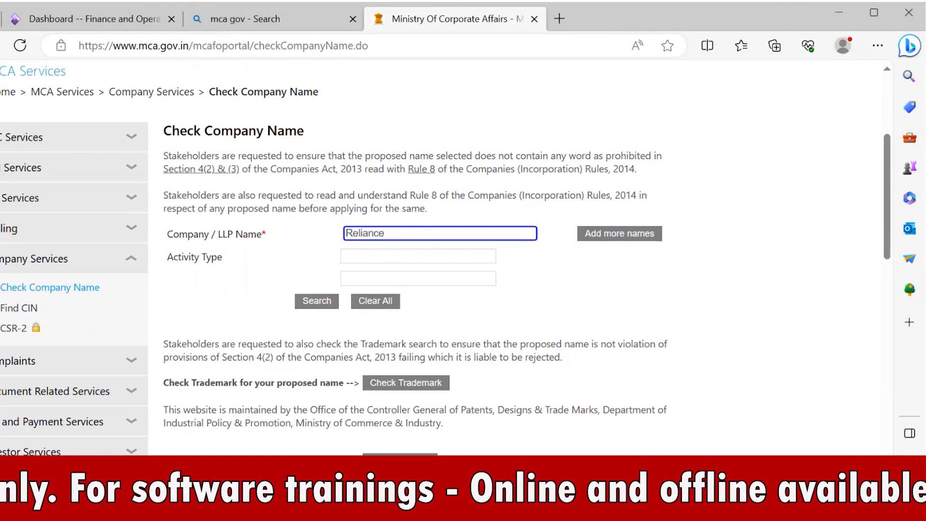
key(Return)
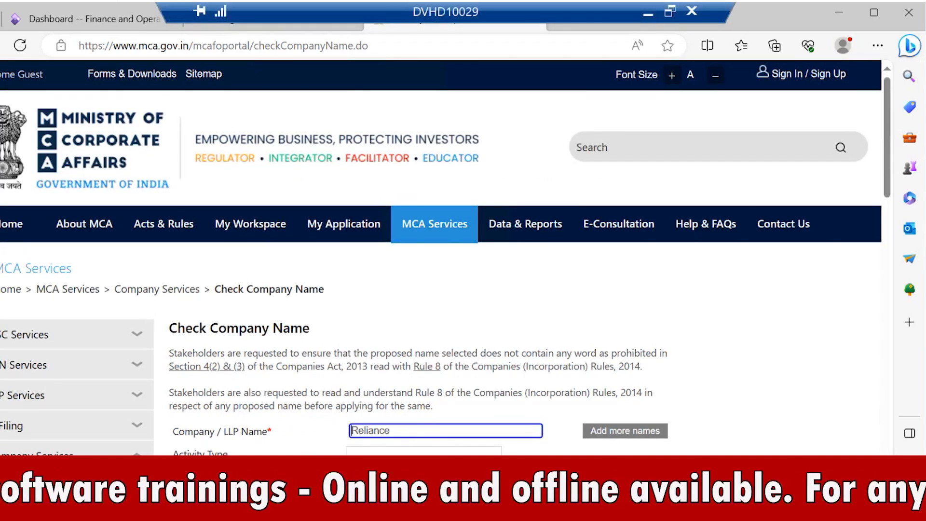
scroll(445, 256, down, 1)
scroll(446, 256, down, 10)
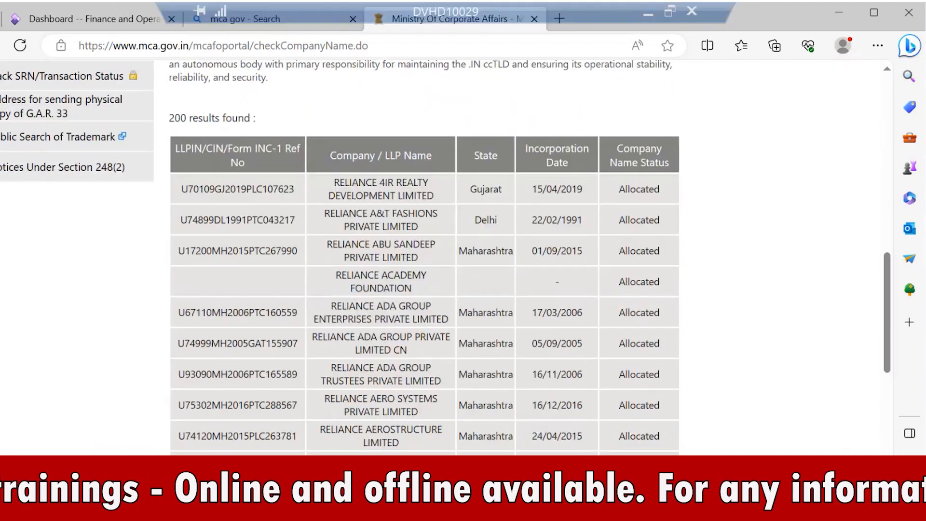
scroll(446, 256, down, 1)
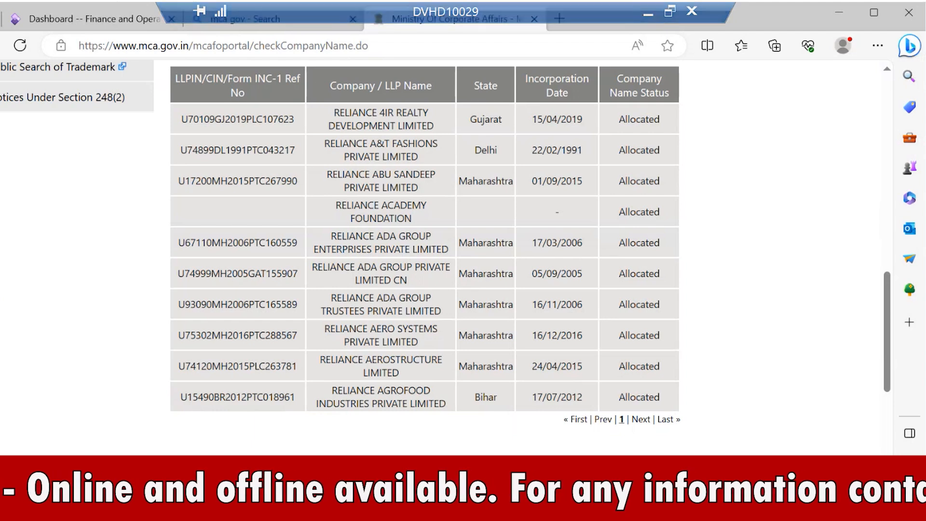
Go to the last page of the Reliance company name results and examine the listed identification numbers
click(669, 420)
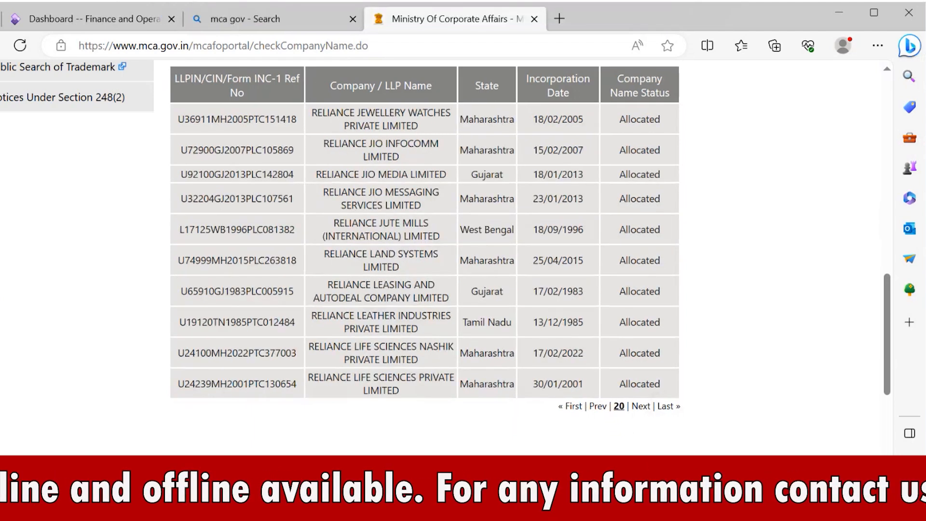
scroll(446, 256, up, 2)
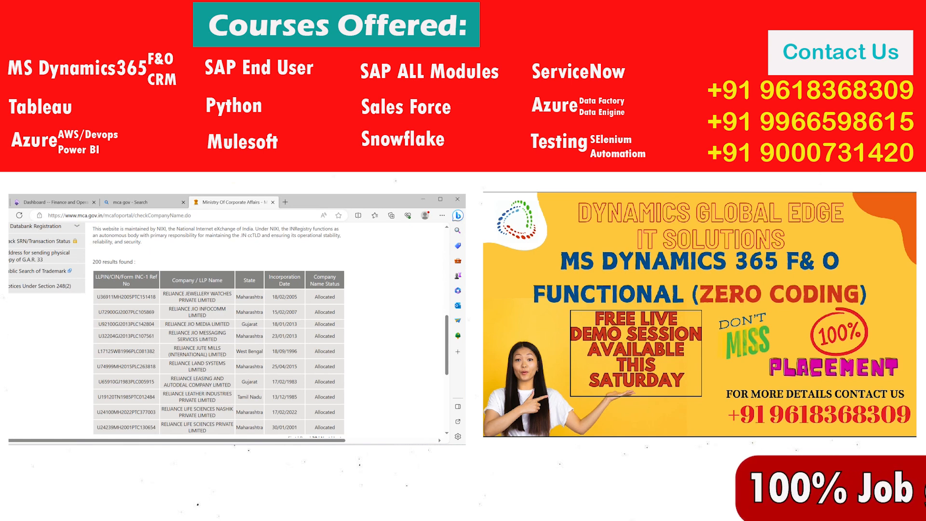
Switch back to Finance and Operations, open Organisation hierarchies and create a hierarchy named DG-Finance Consolidation
click(50, 202)
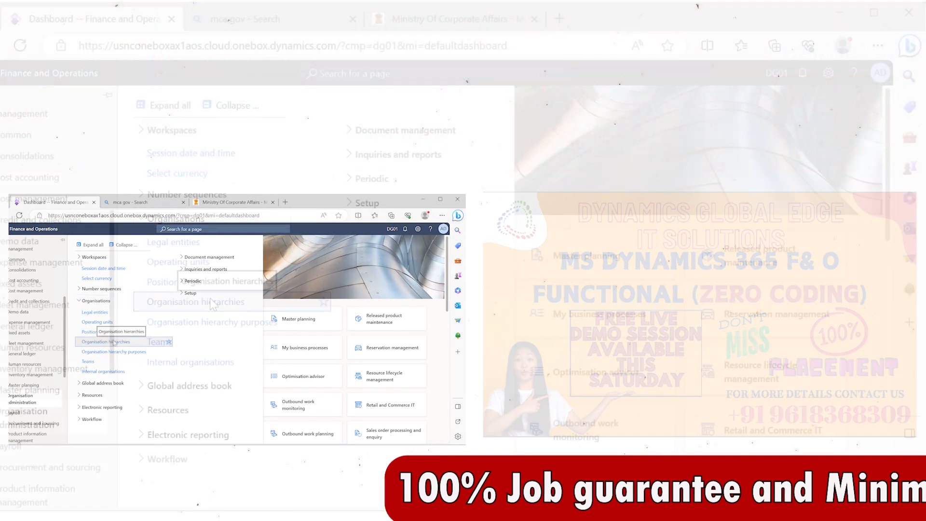
click(114, 342)
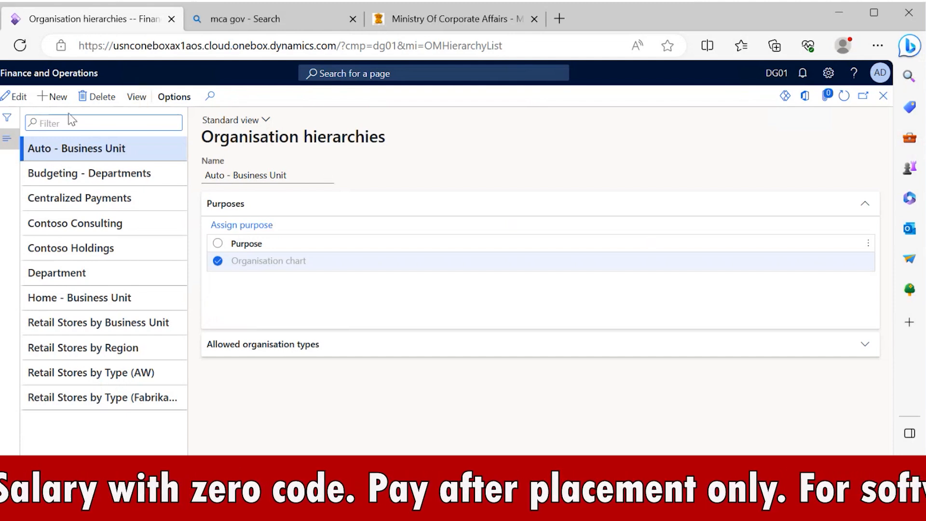
click(58, 98)
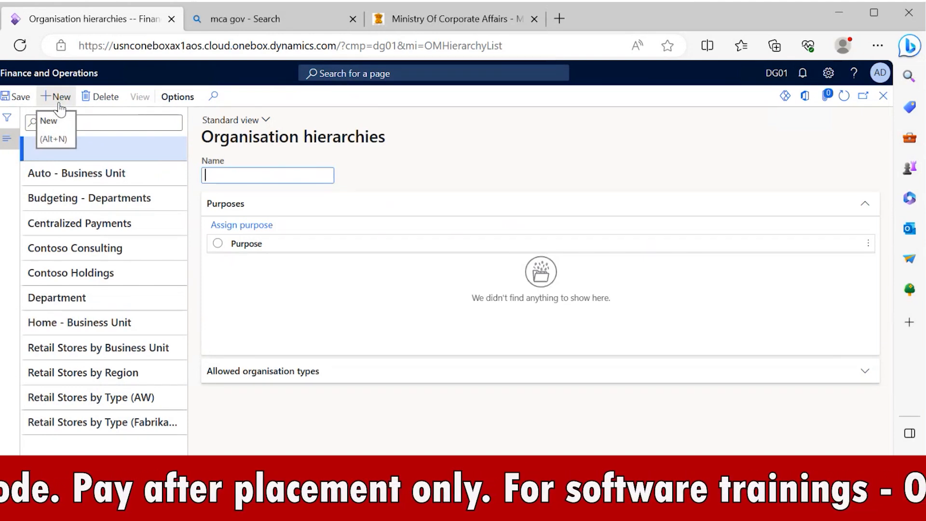
text(DG)
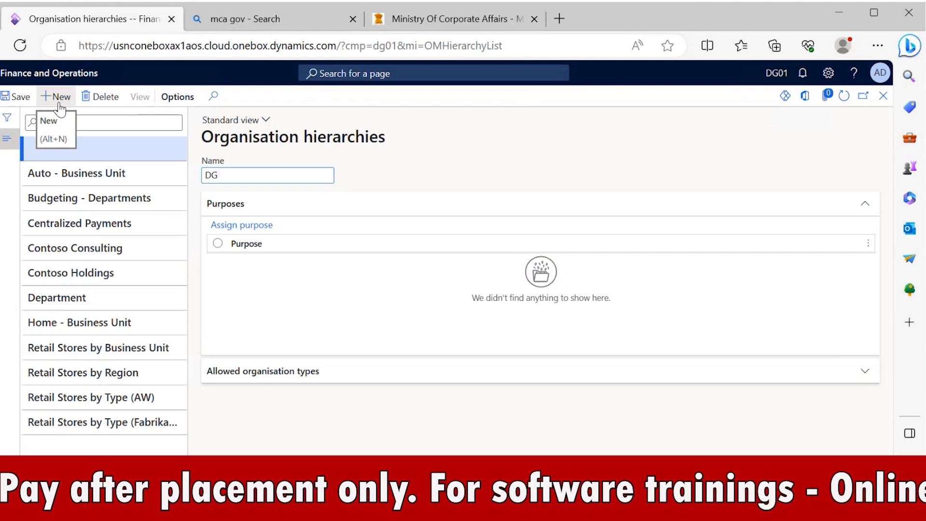
text(-)
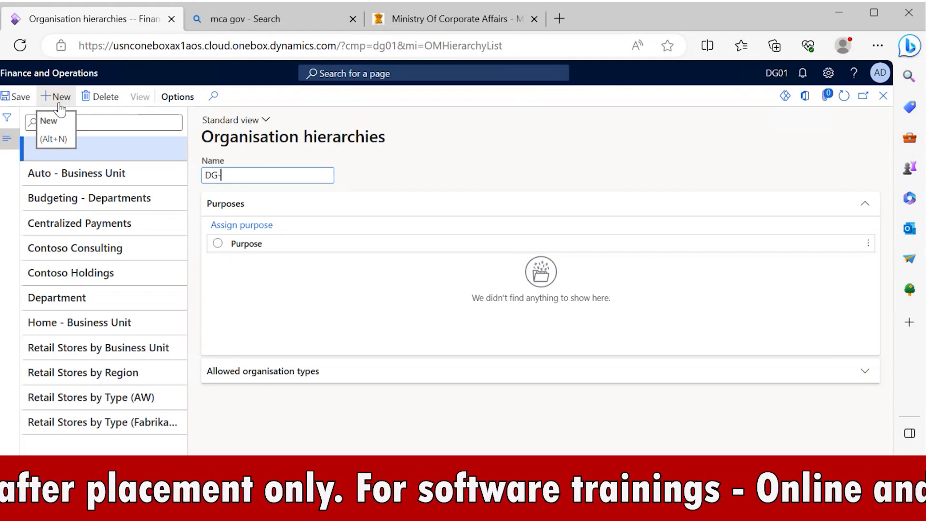
text(Conso)
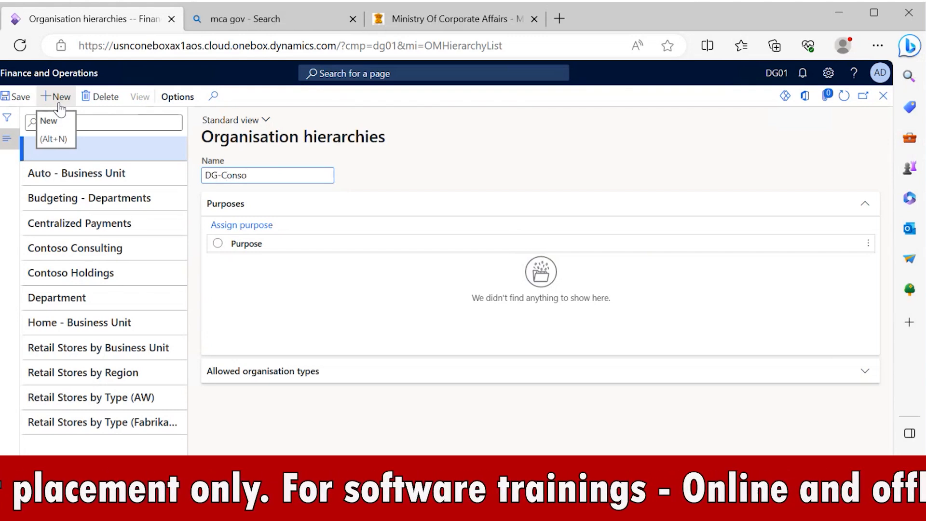
text(lidation)
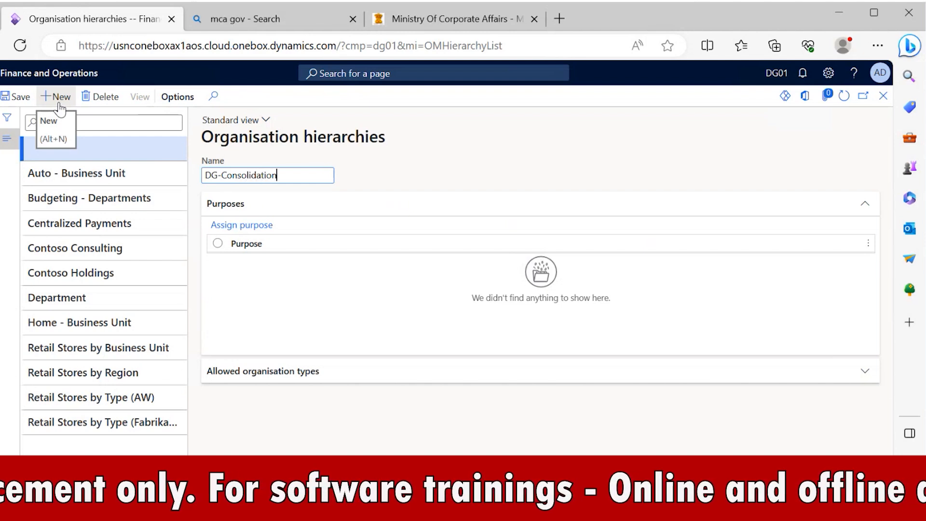
key(ctrl+Left)
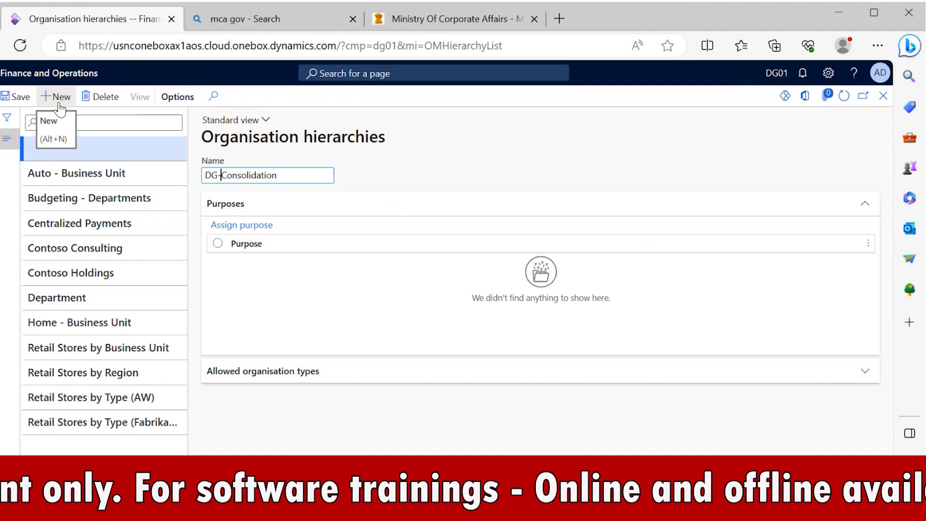
text(Finance)
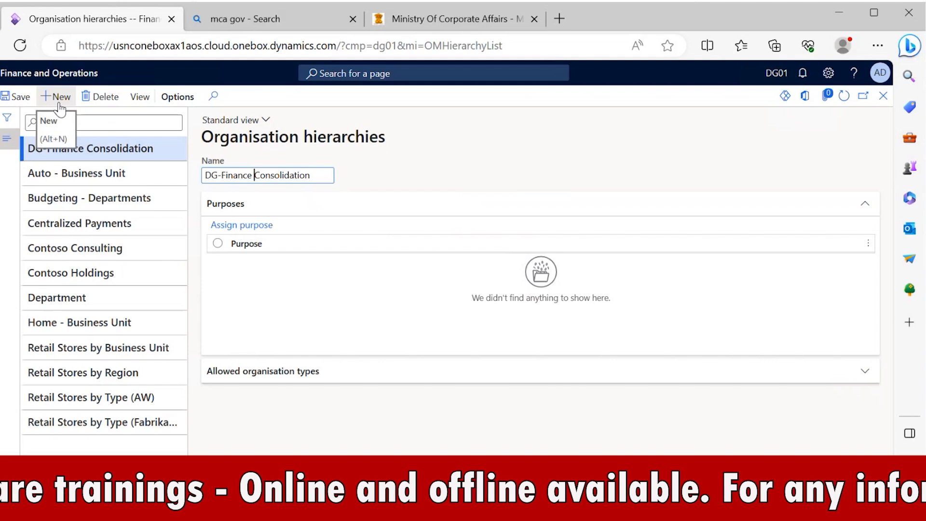
Open the DG-Finance Consolidation hierarchy in the Hierarchy designer for editing and insert legal entity DG01 as its root
click(140, 103)
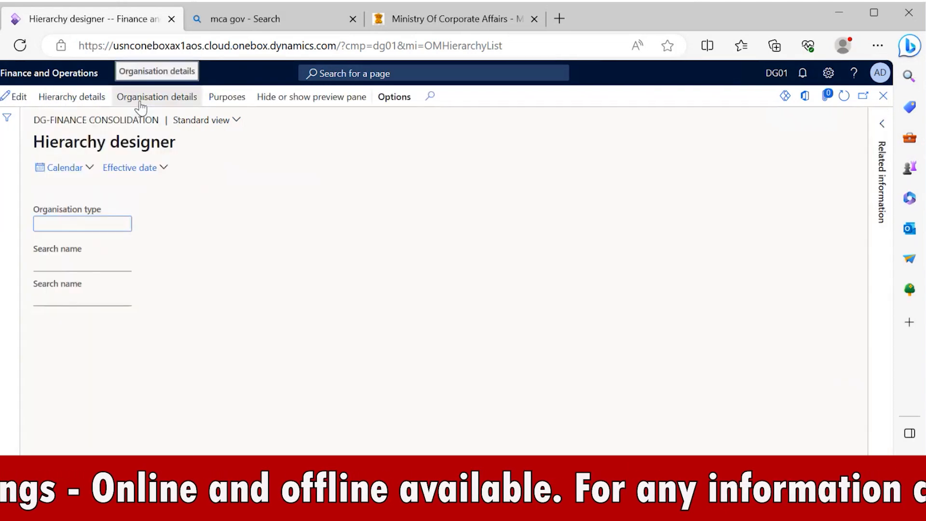
click(24, 97)
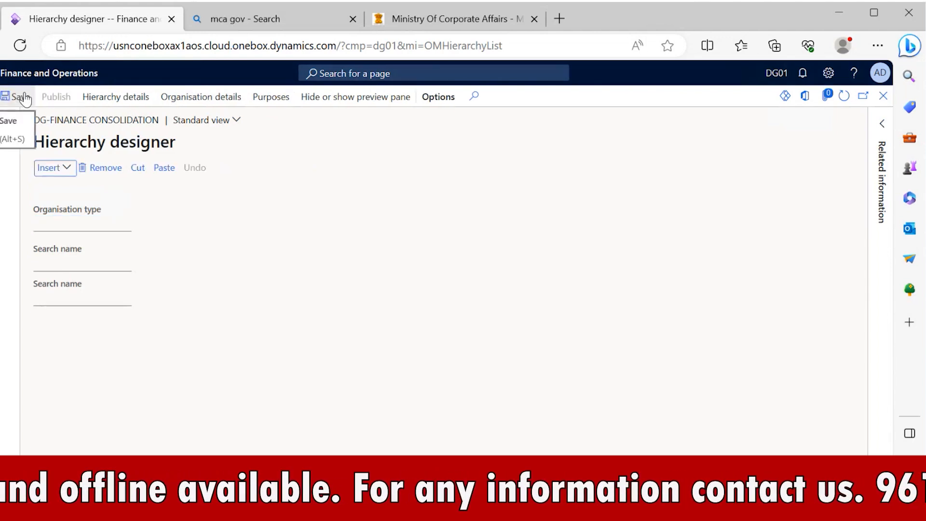
click(67, 169)
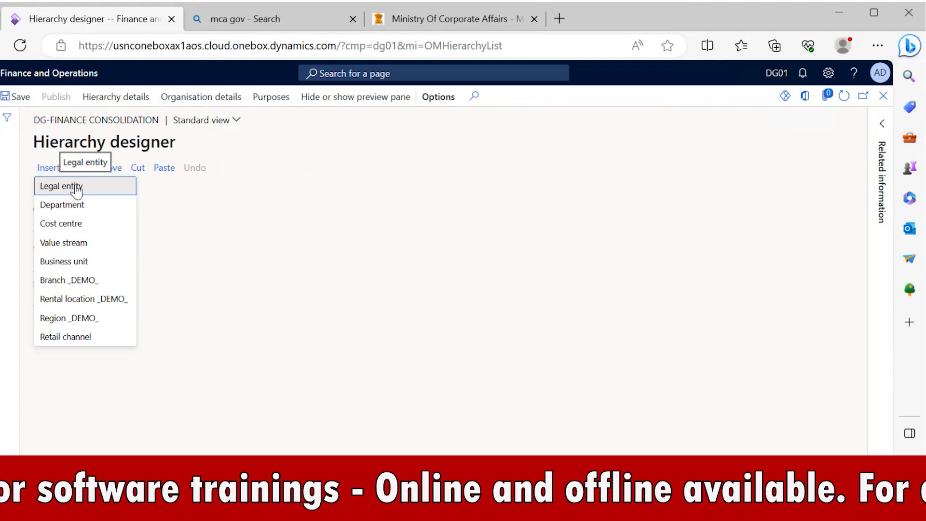
click(76, 191)
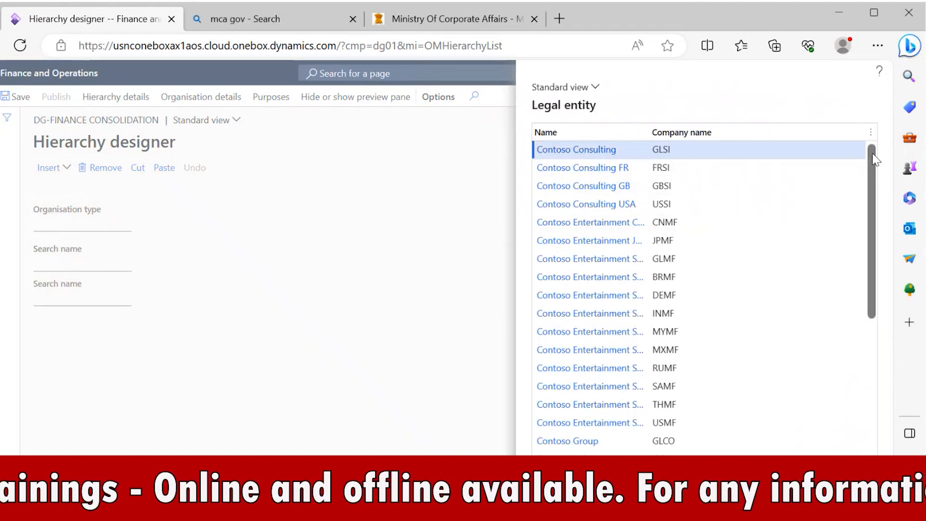
drag(874, 159, 864, 296)
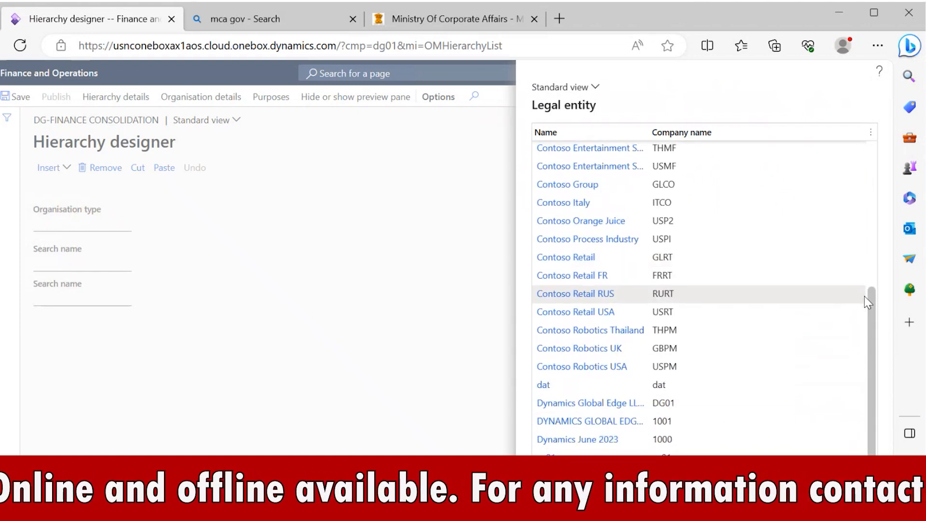
click(566, 411)
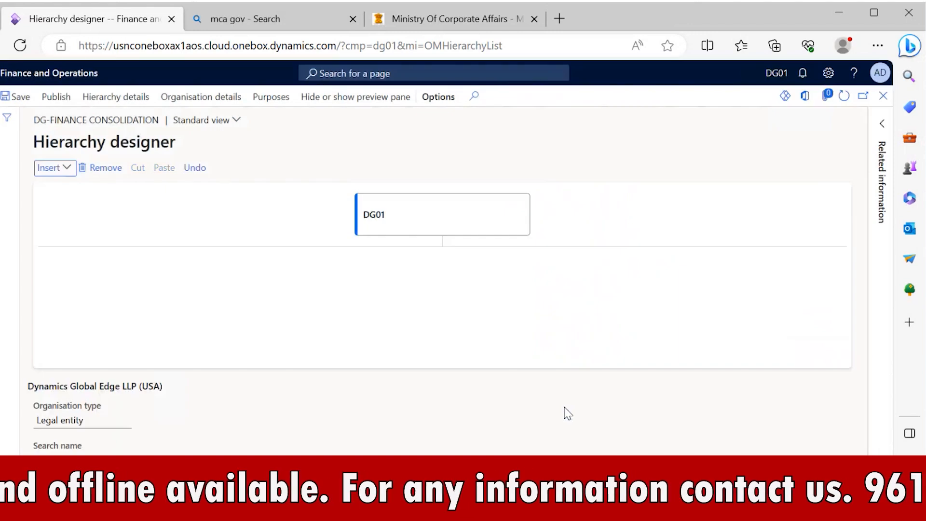
Insert the legal entity Contoso Consulting (GLSI) beneath DG01 in the hierarchy
click(461, 224)
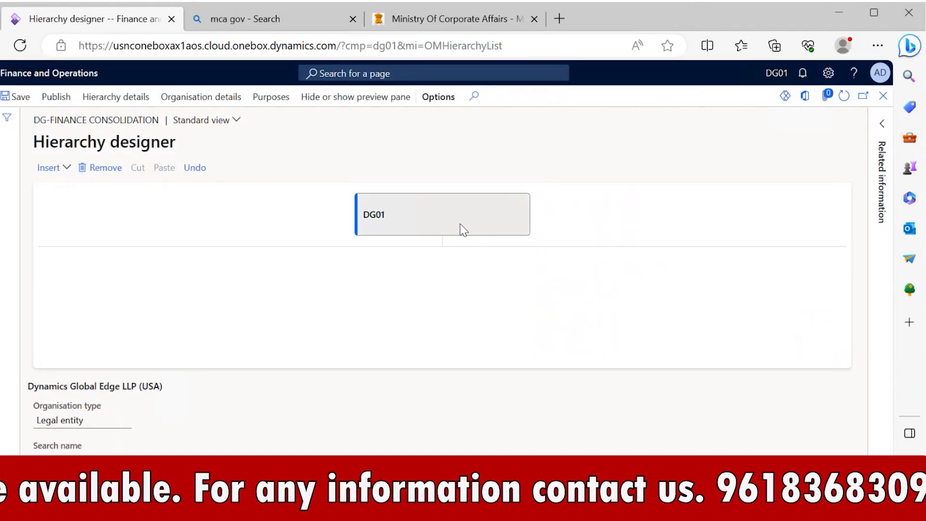
click(63, 168)
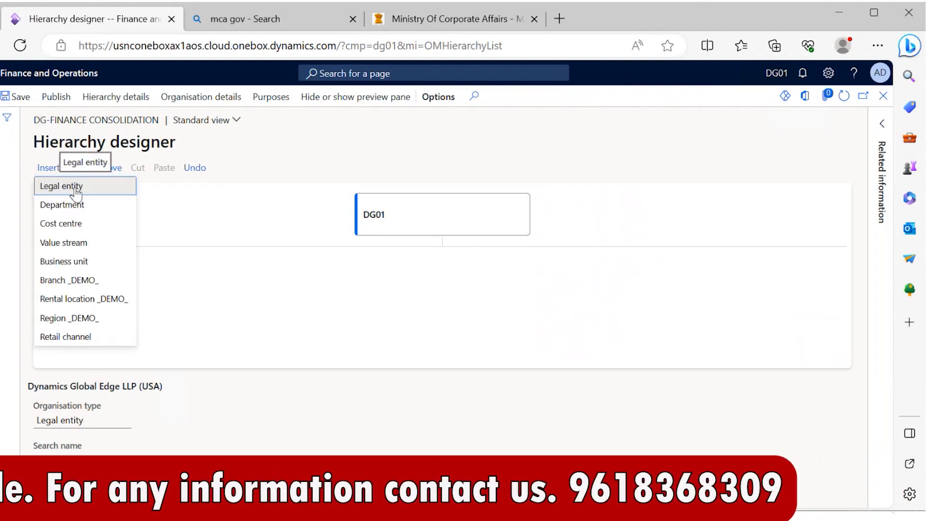
click(75, 188)
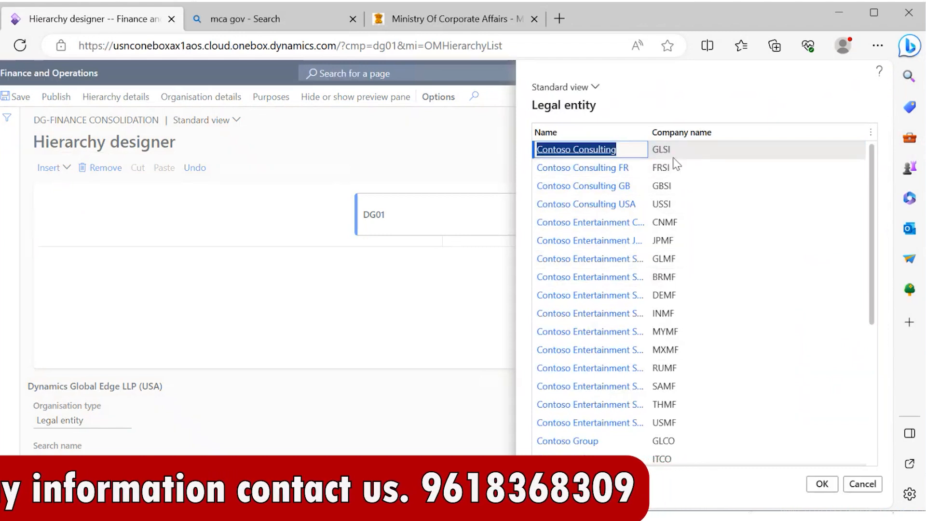
click(587, 156)
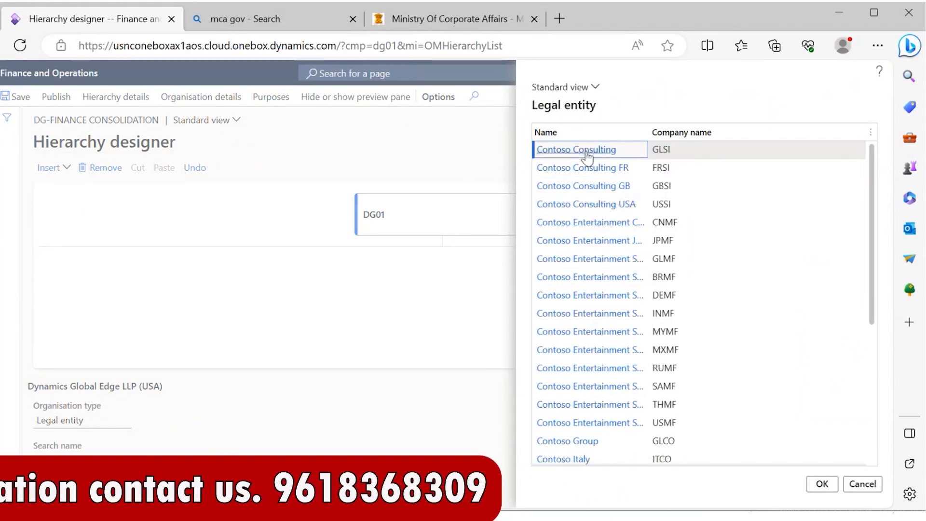
click(818, 484)
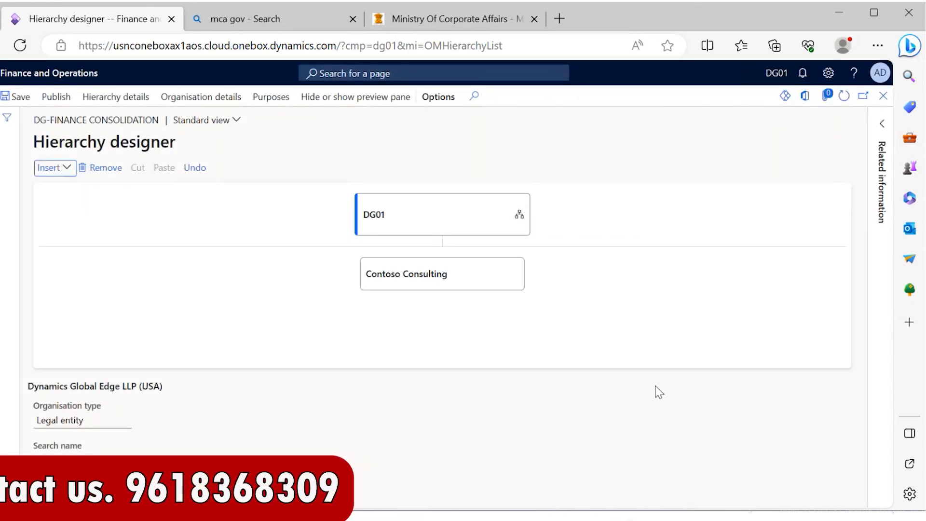
Insert the legal entity Contoso Consulting FR (FRSI) beneath DG01 as a second child
click(456, 228)
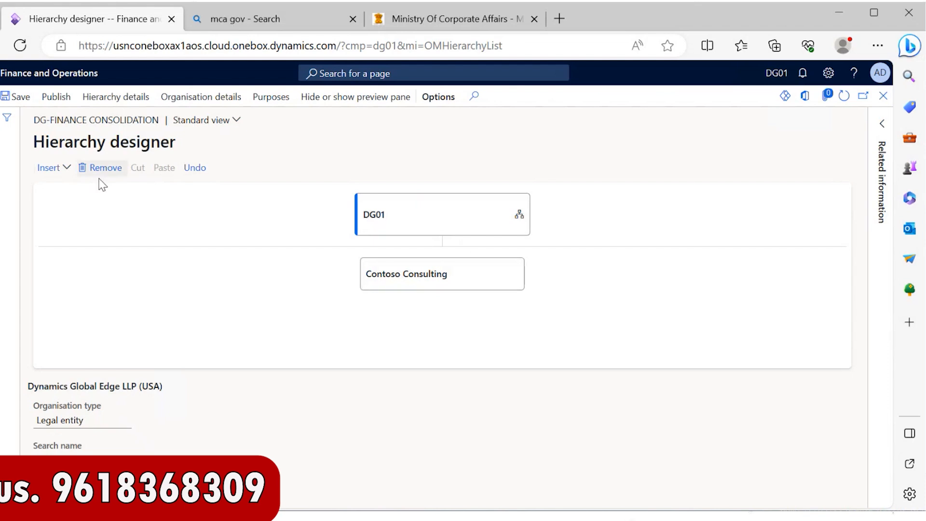
click(64, 168)
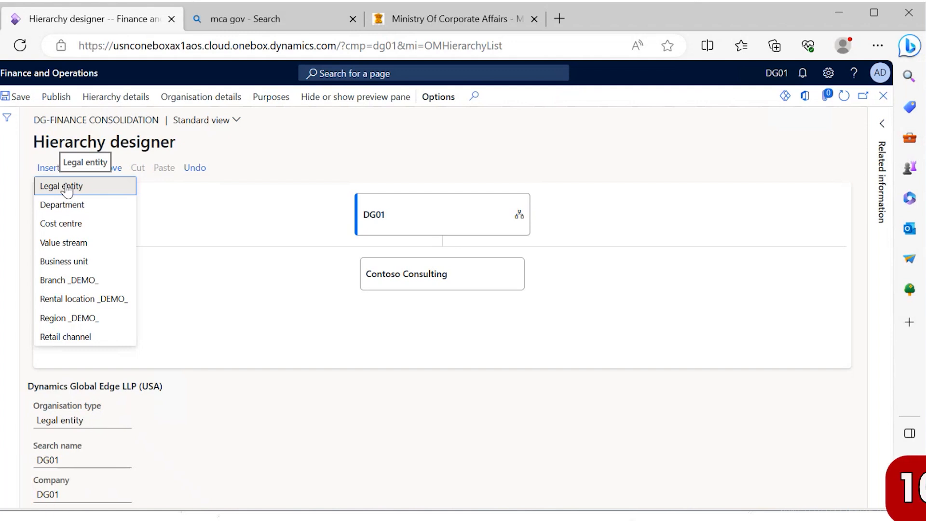
click(67, 187)
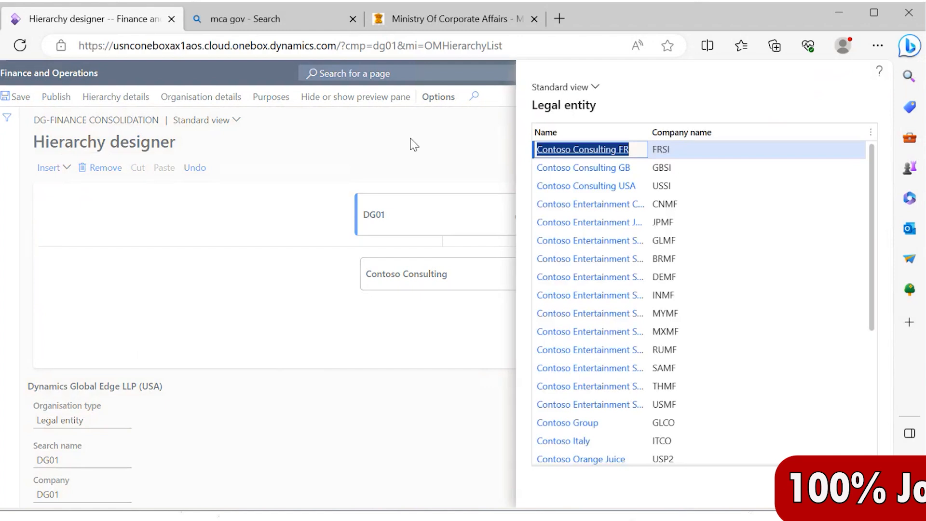
click(611, 154)
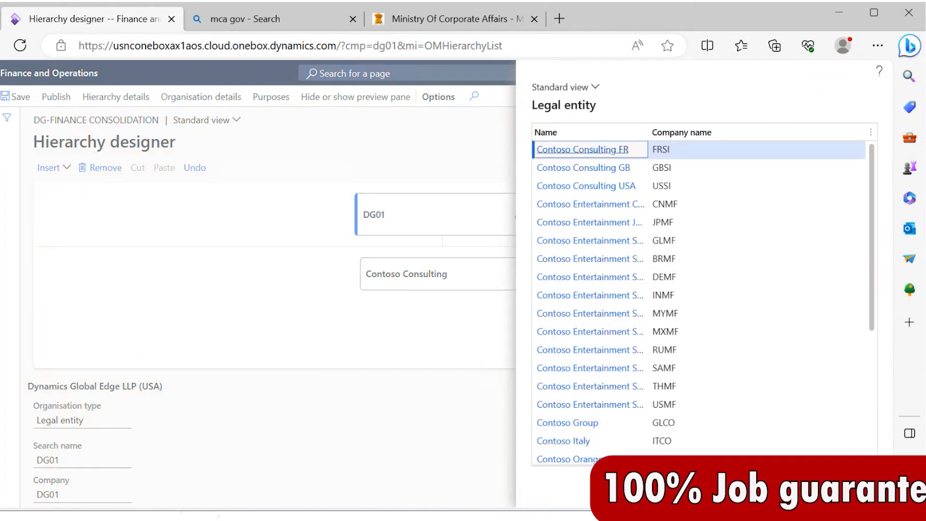
key(Return)
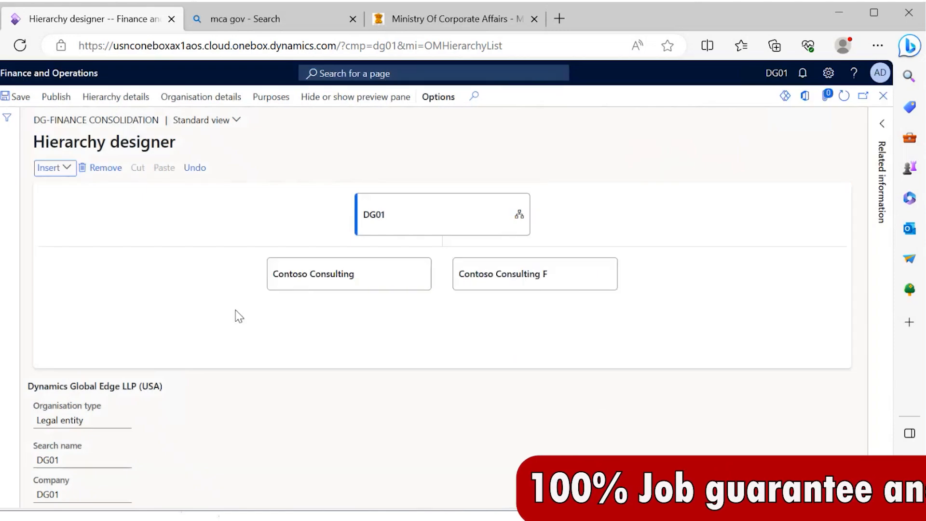
Insert the Contoso Entertainment legal entity GLMF beneath Contoso Consulting, and refocus the hierarchy on DG01
click(325, 274)
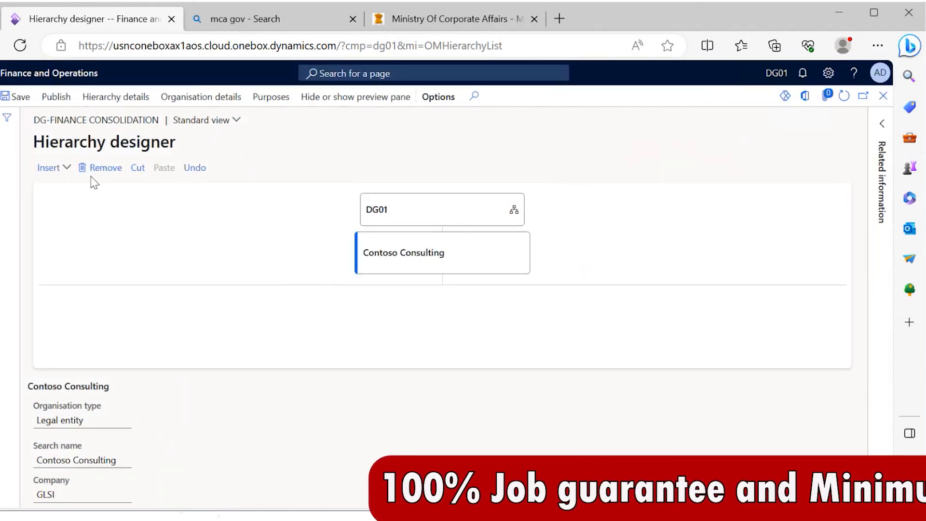
click(68, 168)
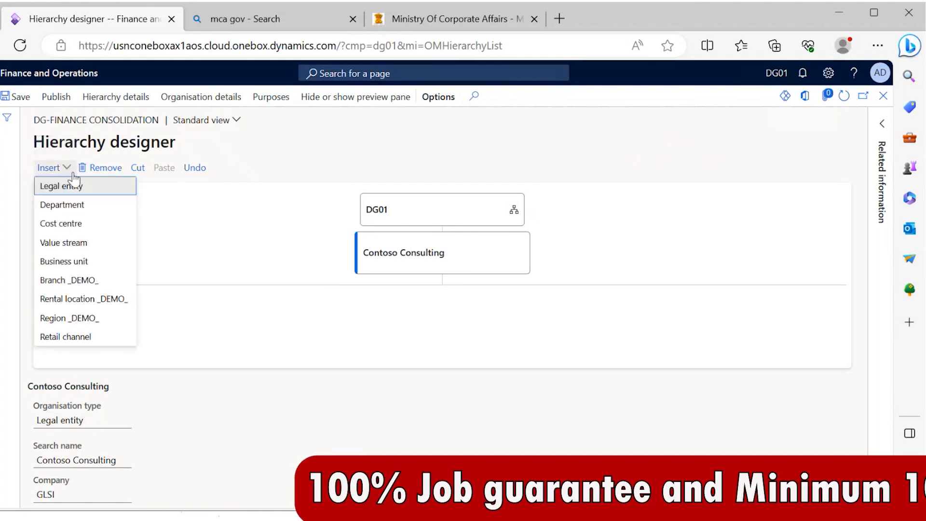
click(79, 186)
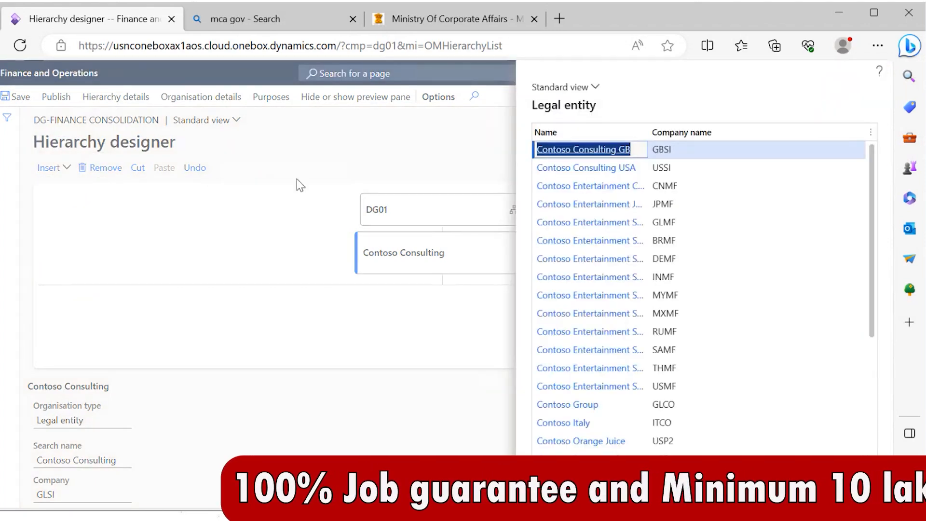
click(565, 227)
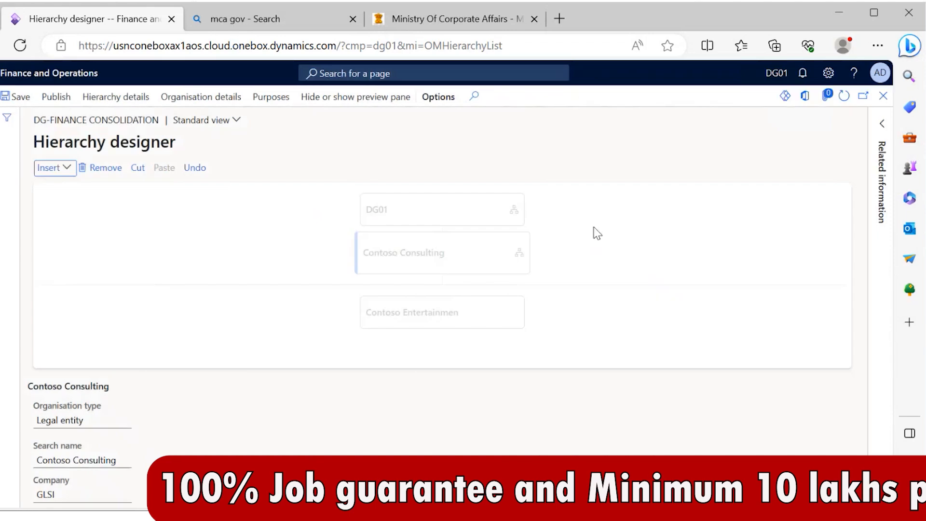
click(452, 215)
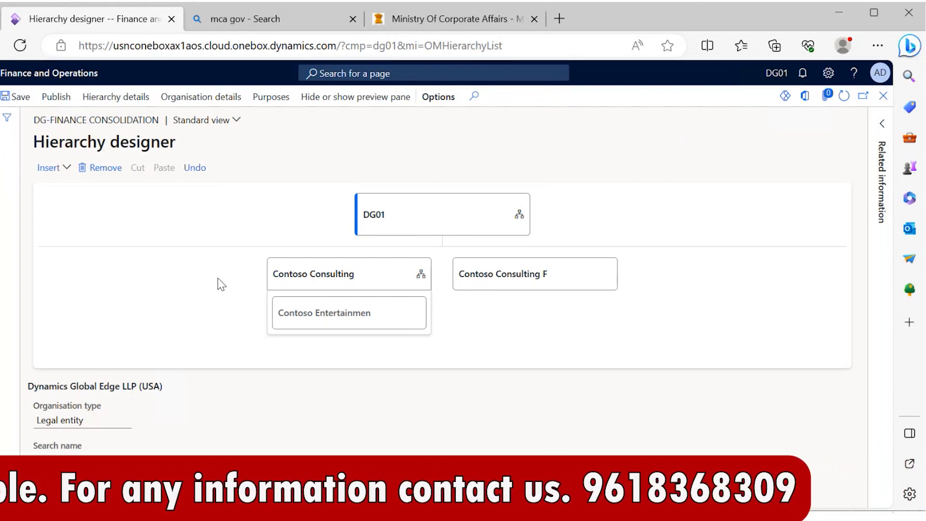
Start publishing the DG-Finance Consolidation hierarchy changes and set the effective date to 1/1/2023
click(56, 97)
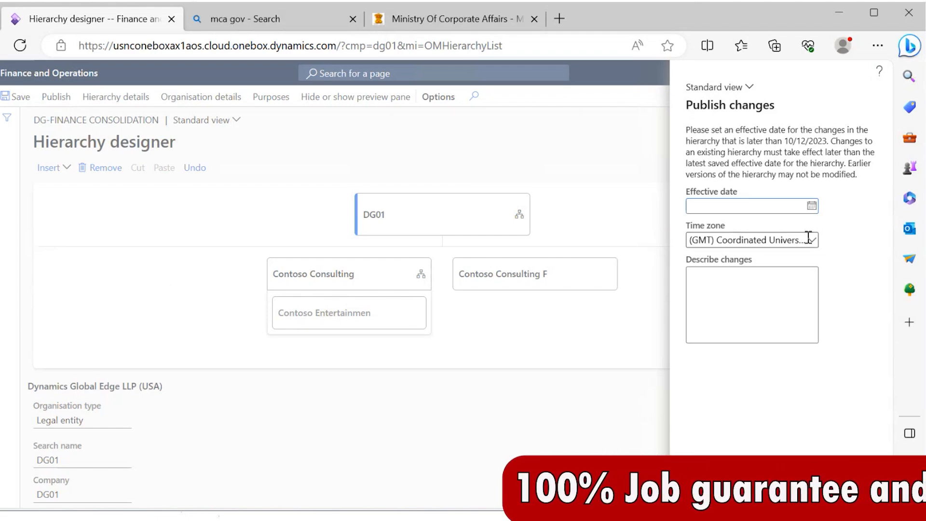
click(813, 207)
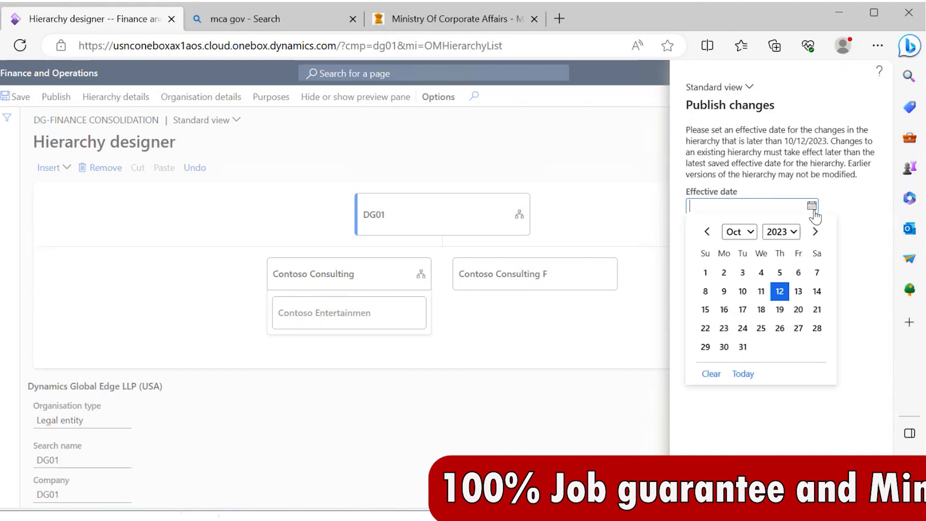
click(748, 237)
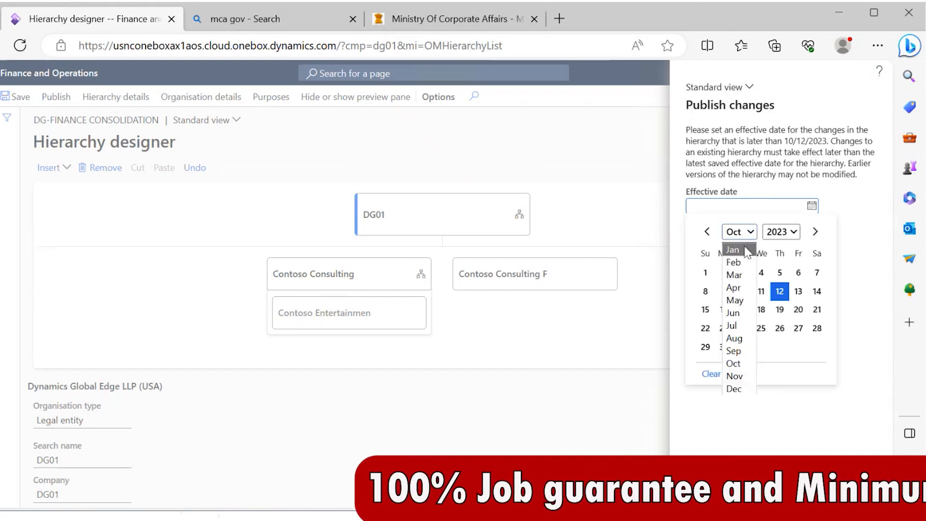
click(746, 249)
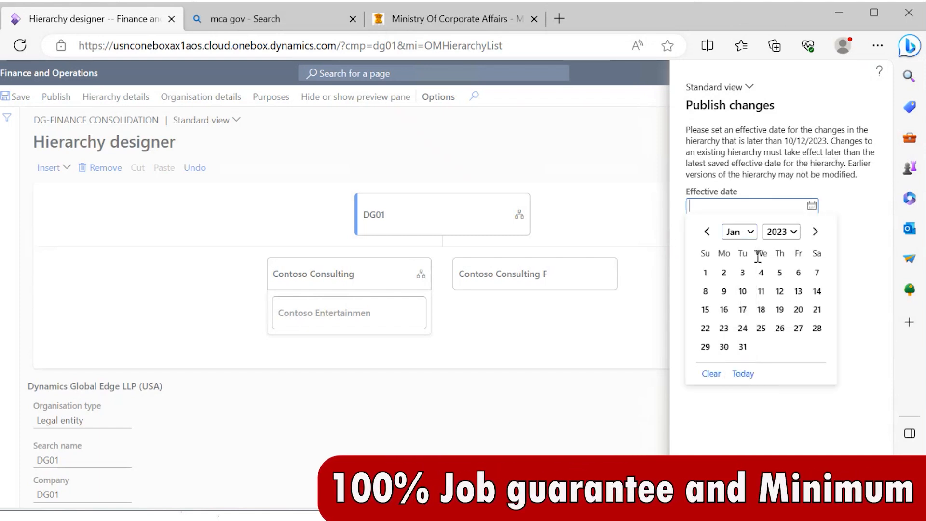
click(706, 273)
Describe the changes as v.01, publish the hierarchy and dismiss the confirmation
click(727, 283)
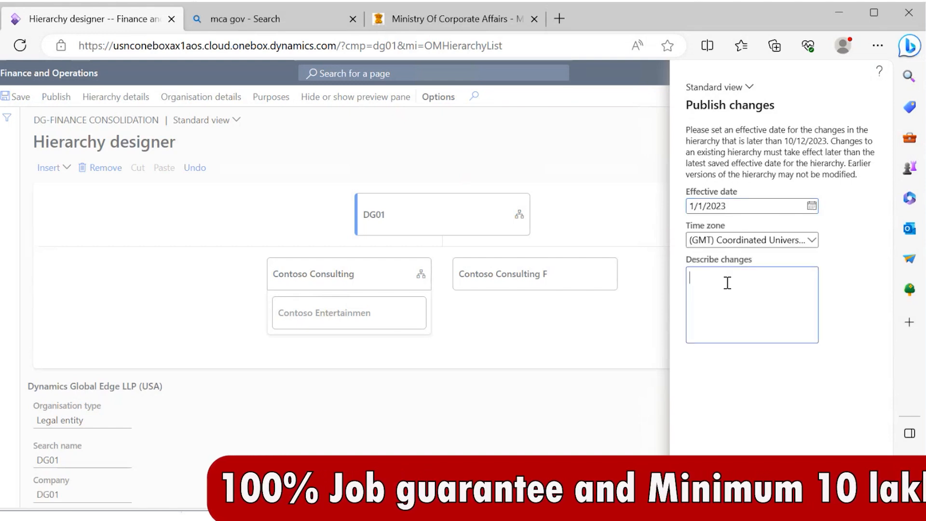
text(v01)
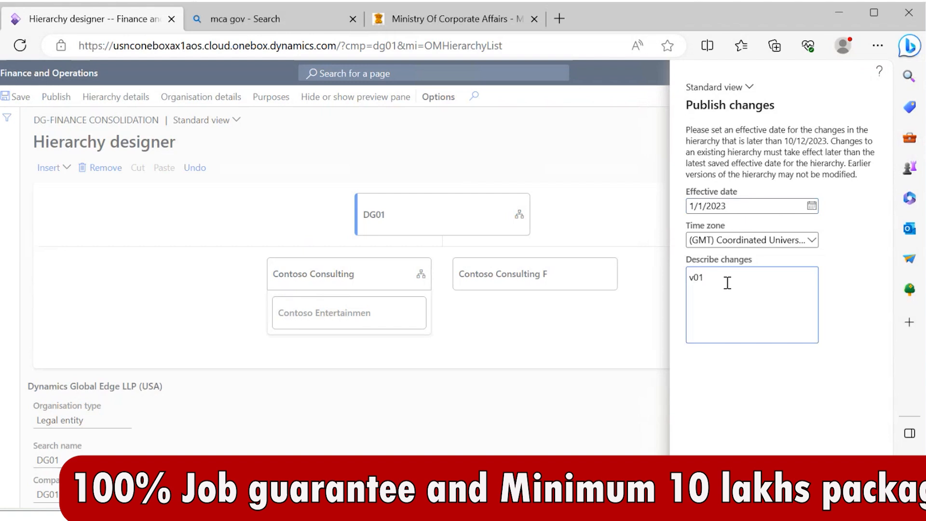
key(BackSpace)
key(BackSpace)
text(.01)
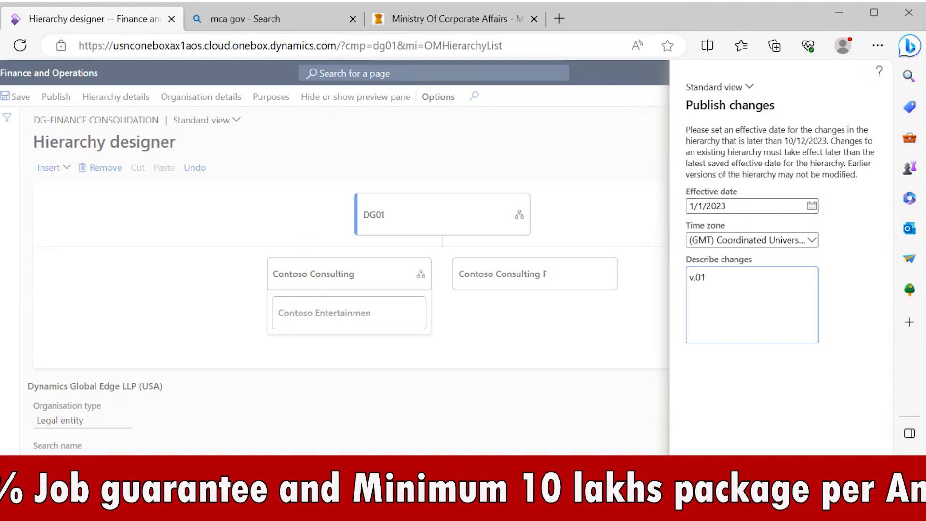
click(817, 466)
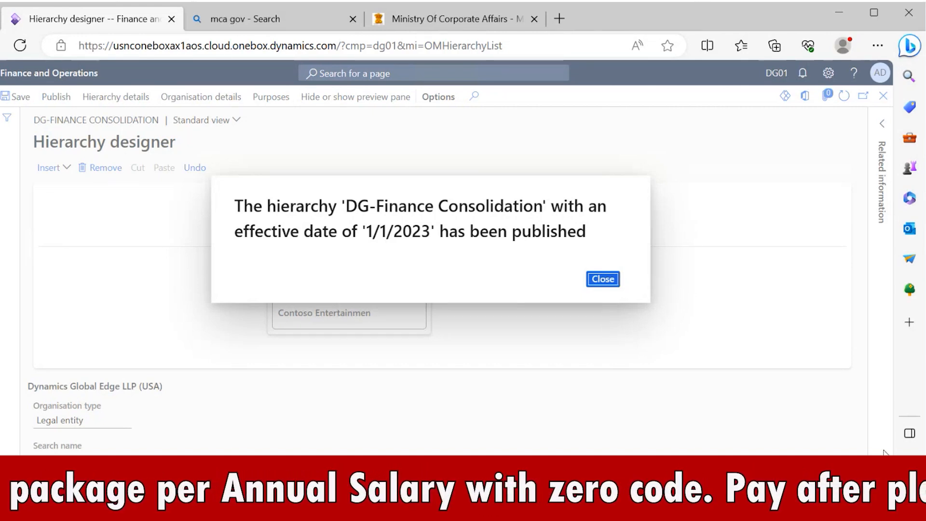
click(597, 282)
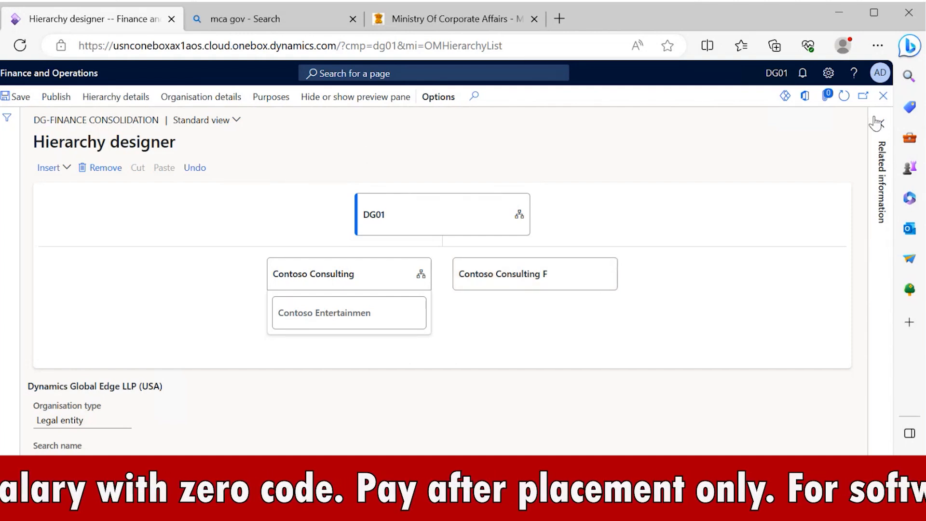
Close the designer, reload the Organisation hierarchies page, and reopen DG-Finance Consolidation in the Hierarchy designer for editing
click(884, 96)
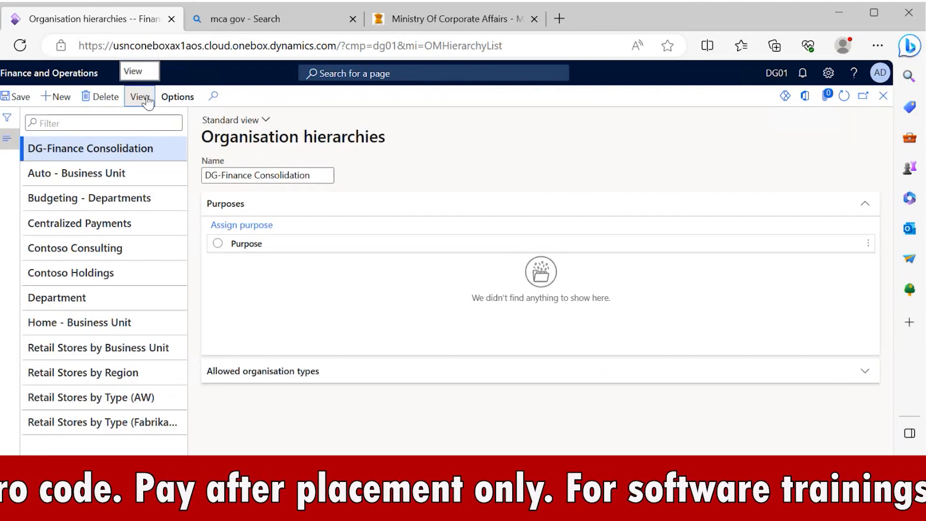
click(93, 144)
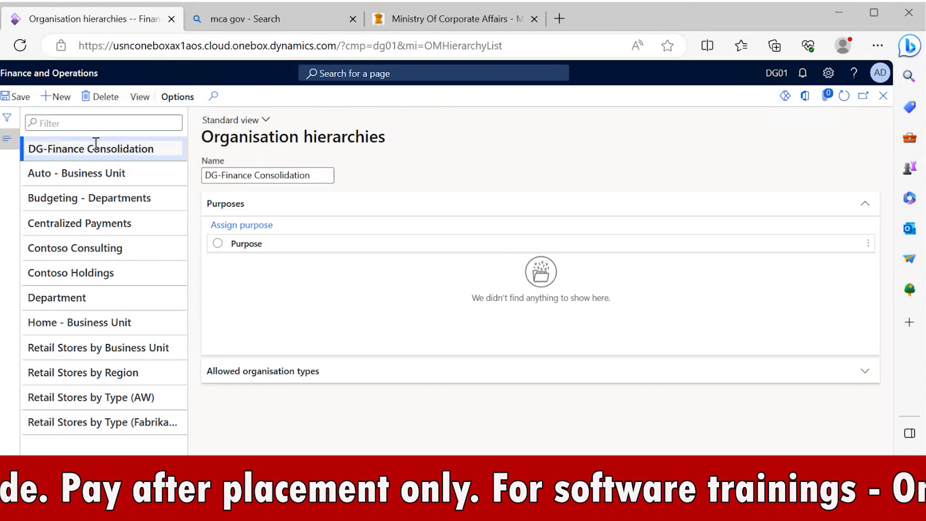
click(9, 182)
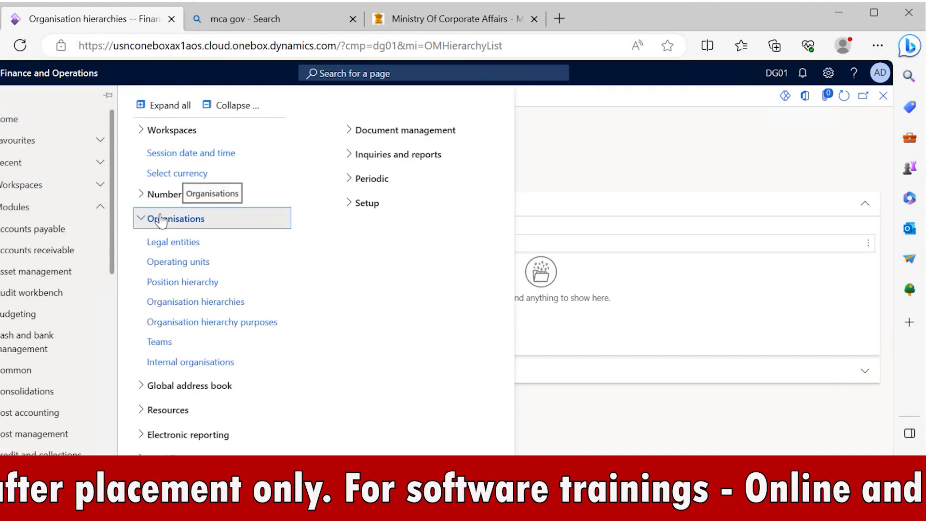
click(173, 302)
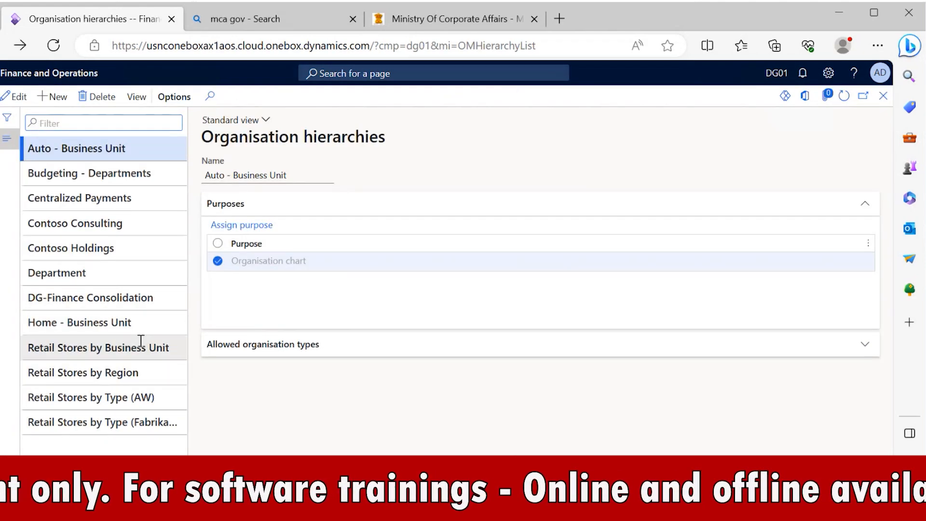
click(115, 295)
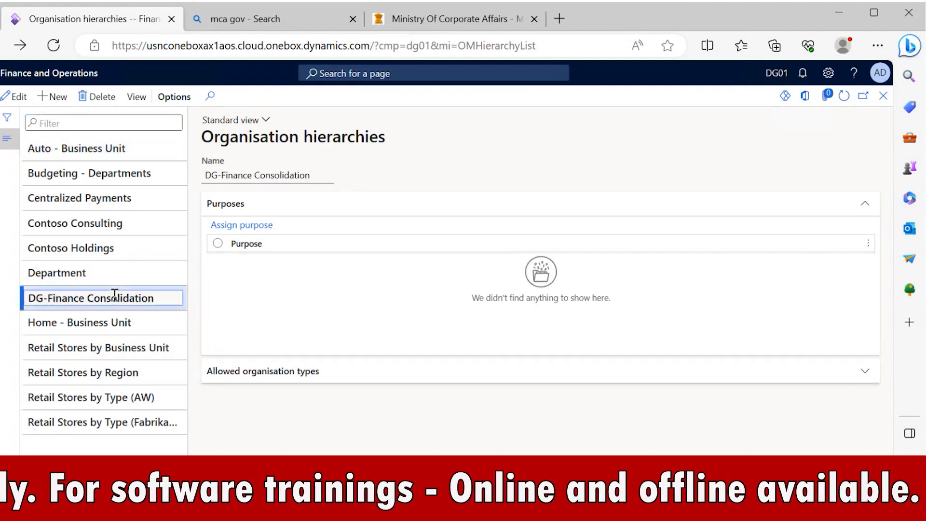
click(135, 98)
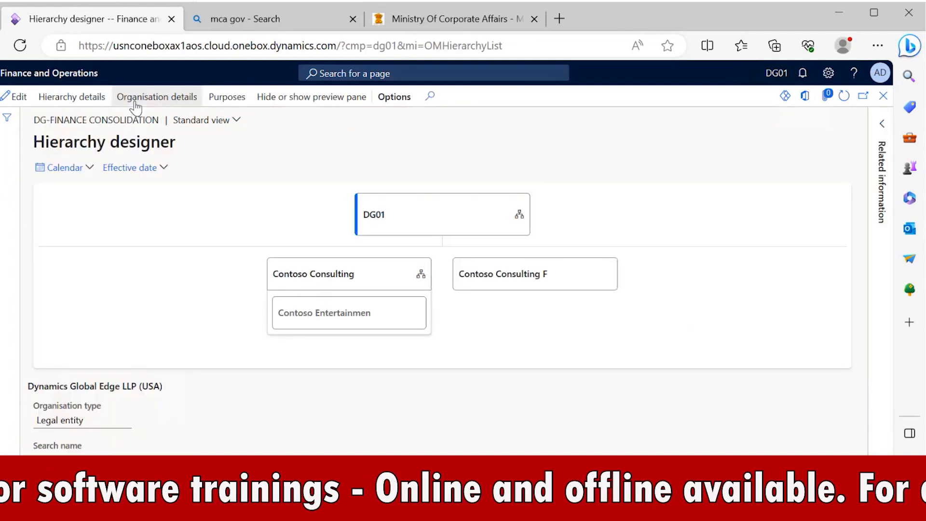
click(18, 96)
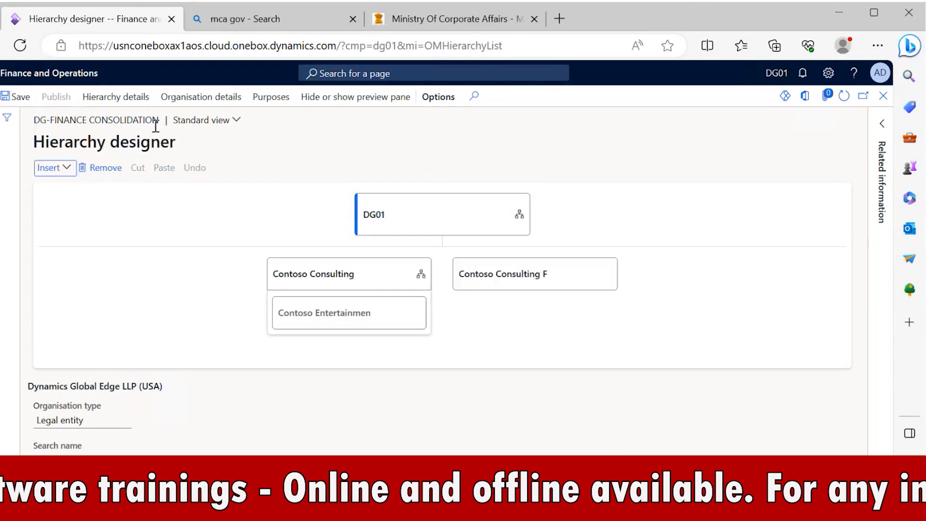
Insert the legal entity Contoso Group (GLCO) beneath DG01 as a third child, and refocus the hierarchy on DG01
click(475, 219)
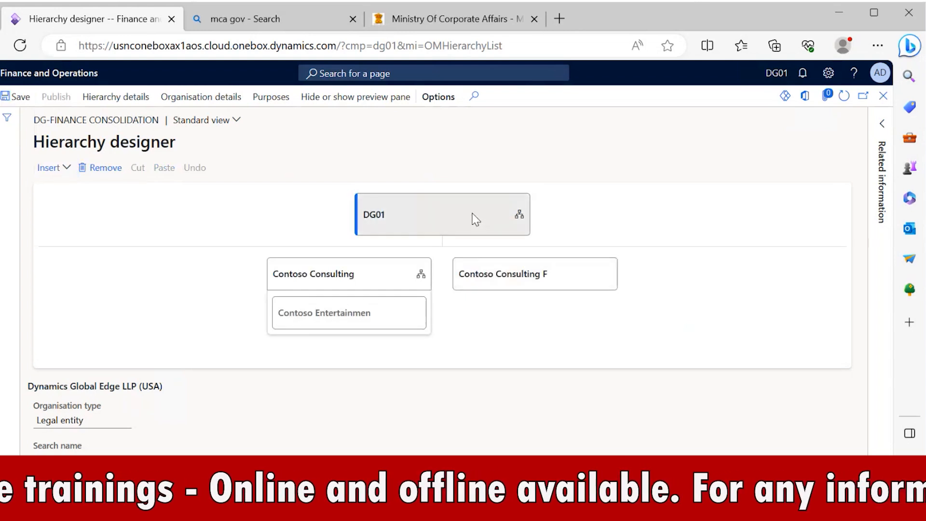
click(67, 169)
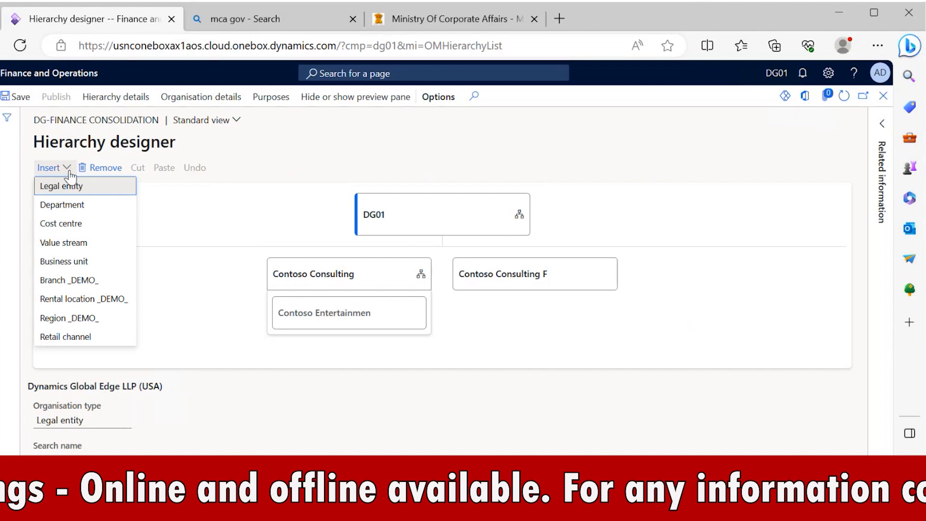
click(73, 185)
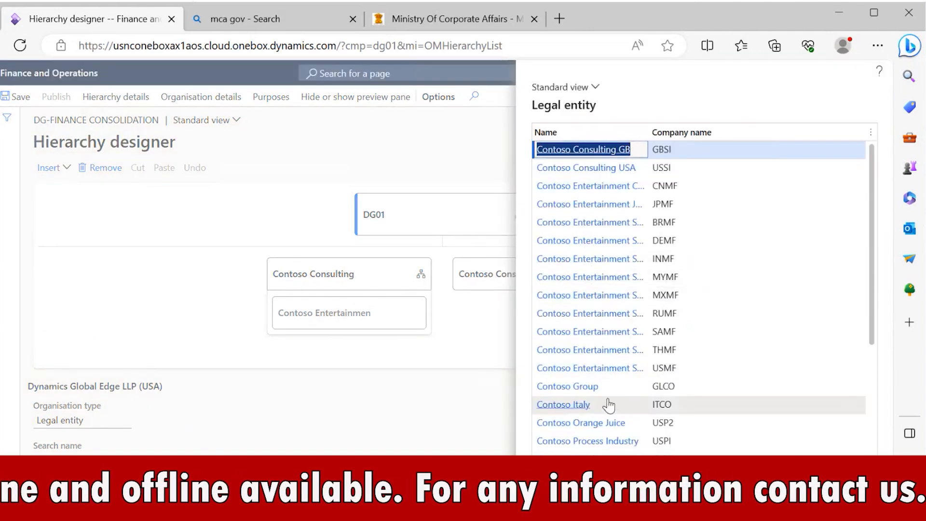
click(584, 387)
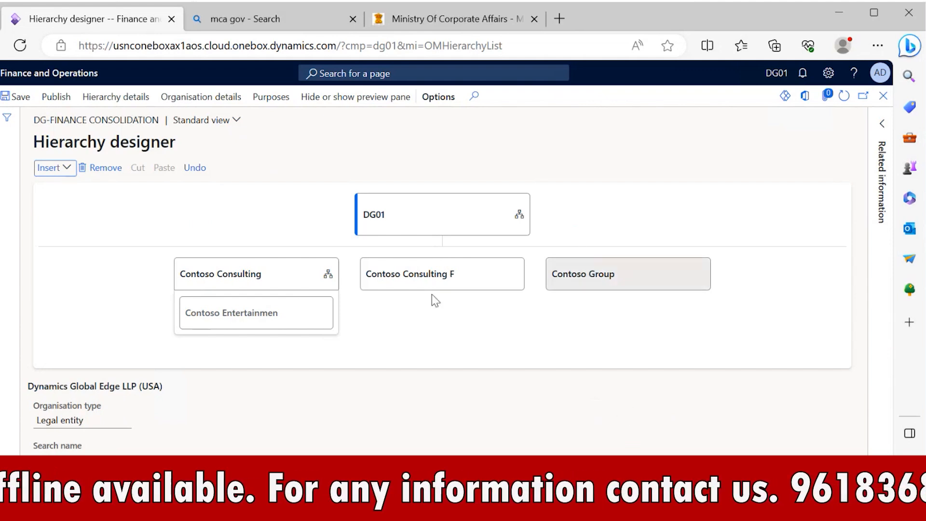
click(625, 284)
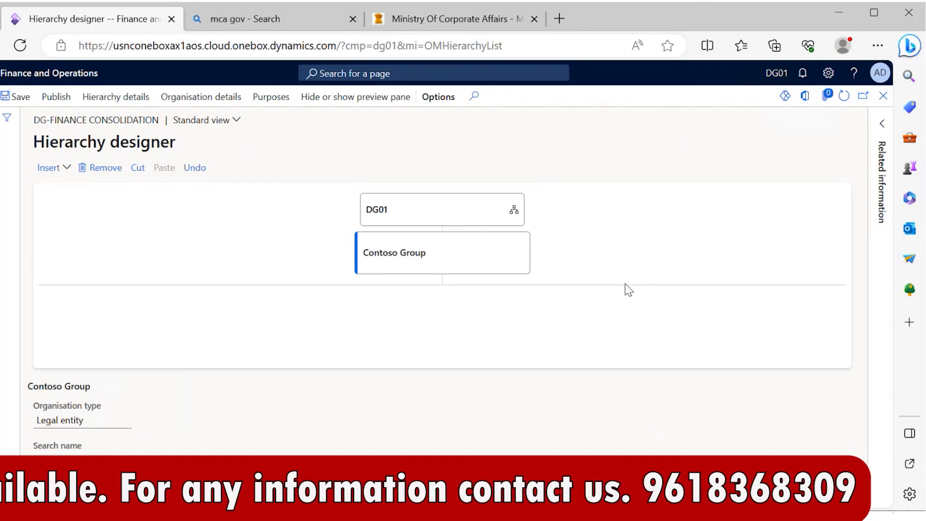
click(436, 205)
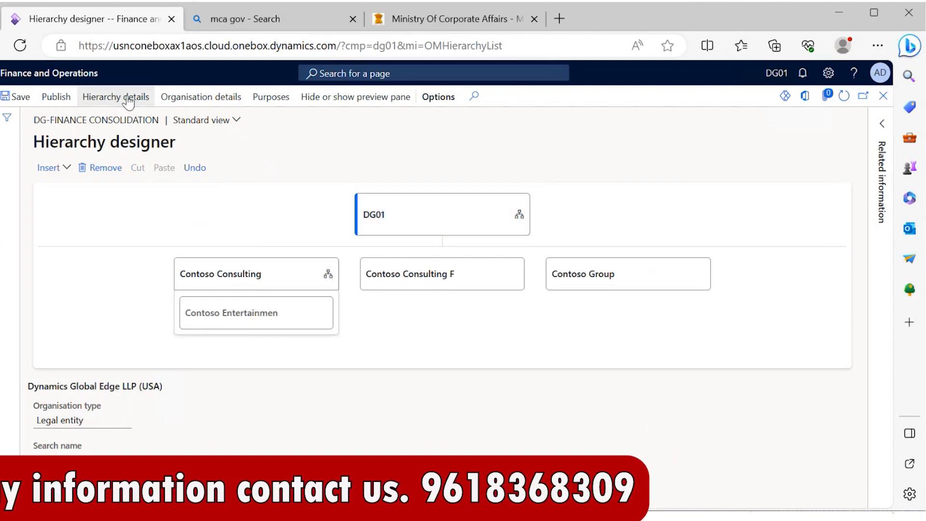
Try to publish the revised hierarchy with an effective date of 1/1/2023 and the change description v.02
click(53, 98)
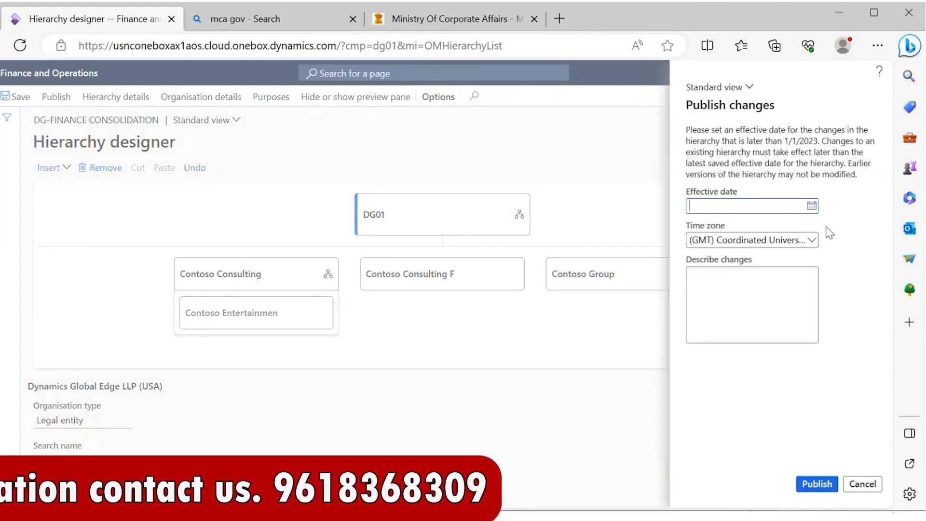
click(812, 208)
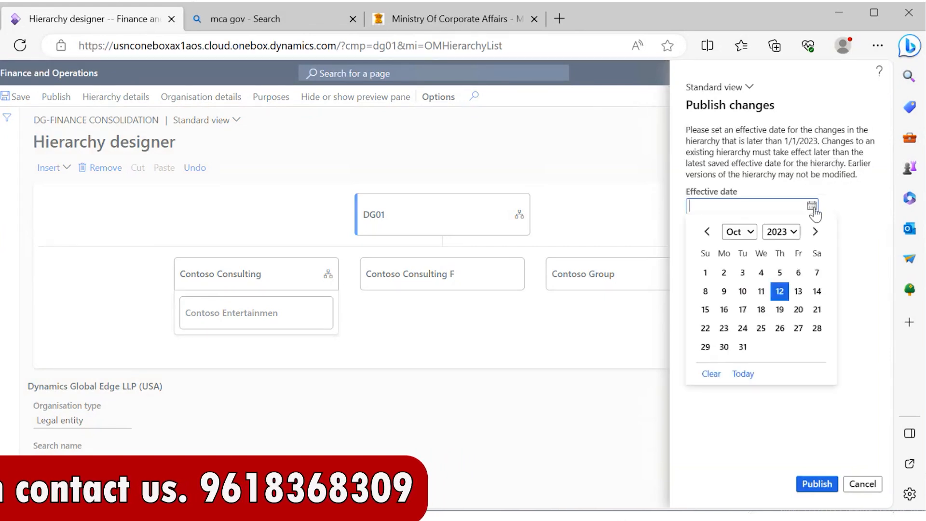
click(741, 235)
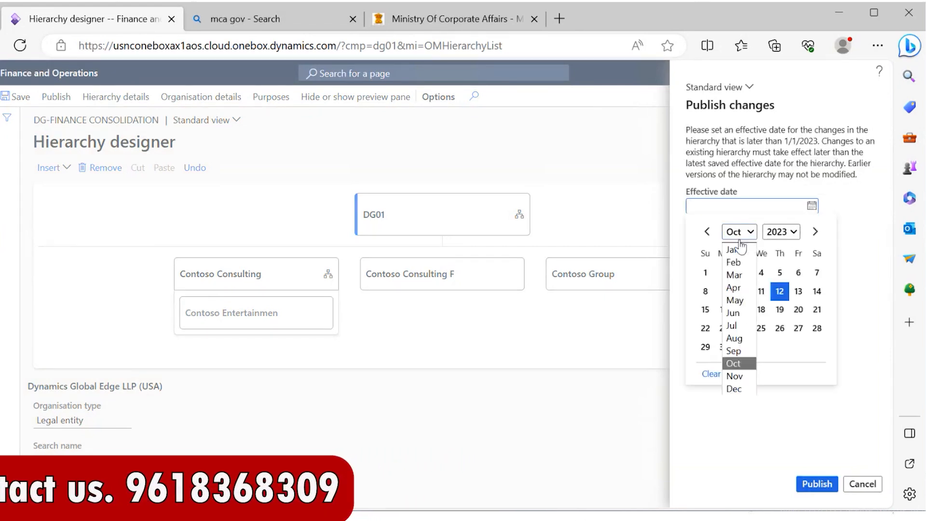
click(741, 252)
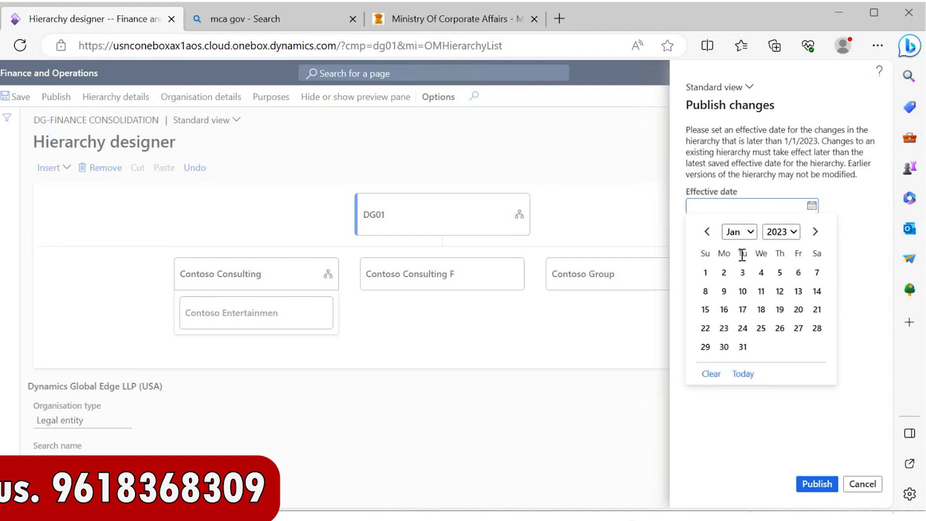
click(707, 273)
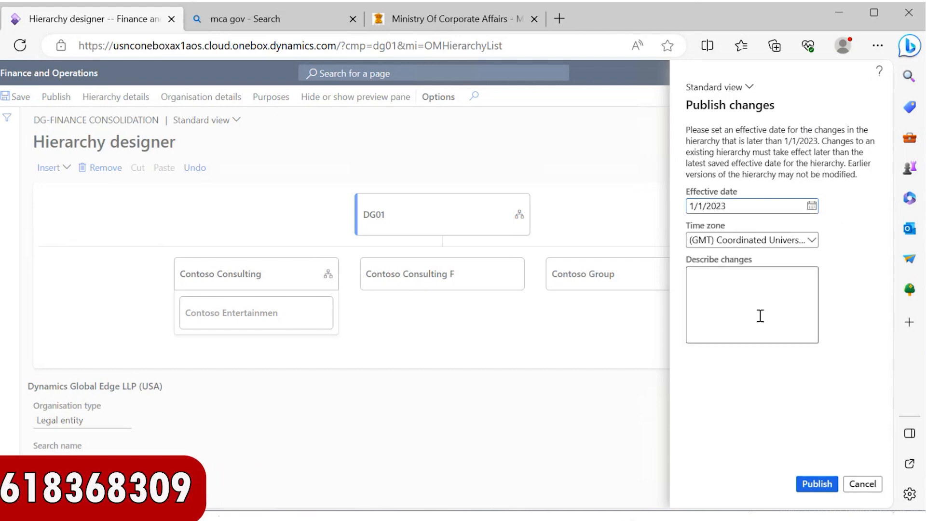
click(720, 307)
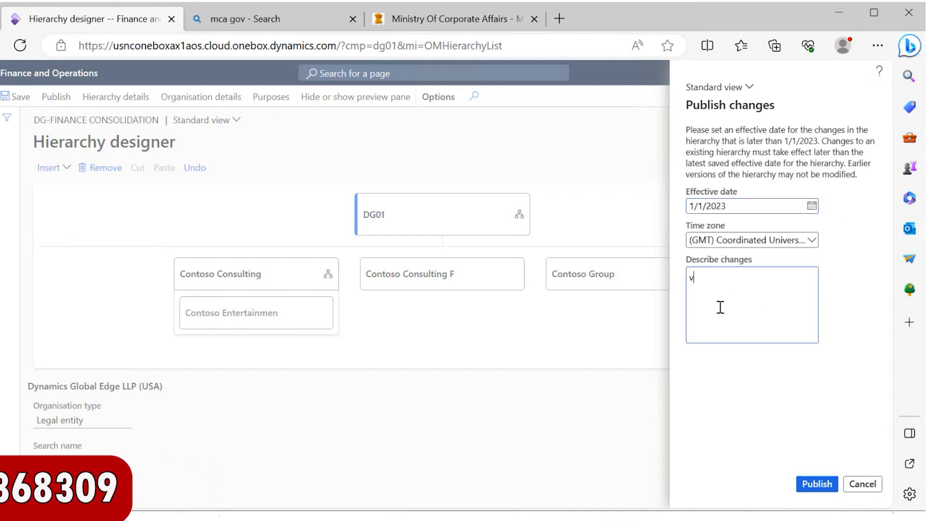
text(v)
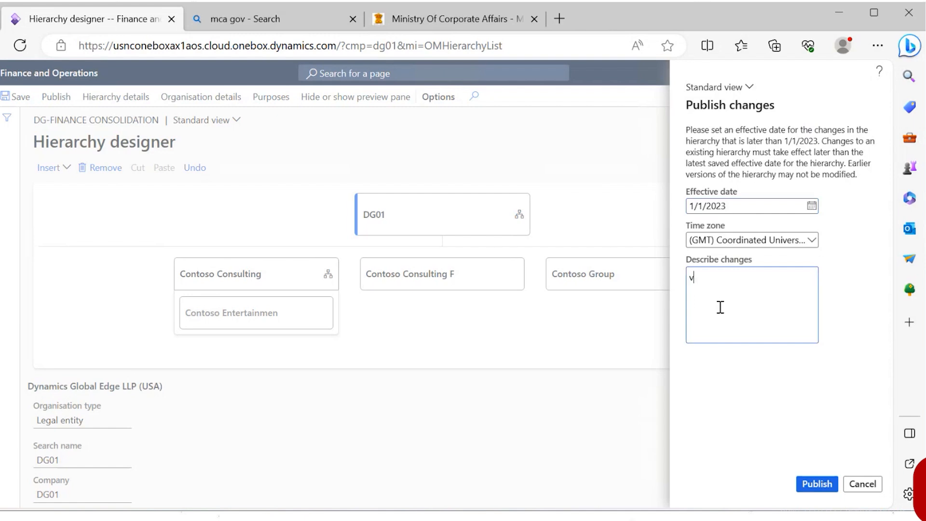
text(.02)
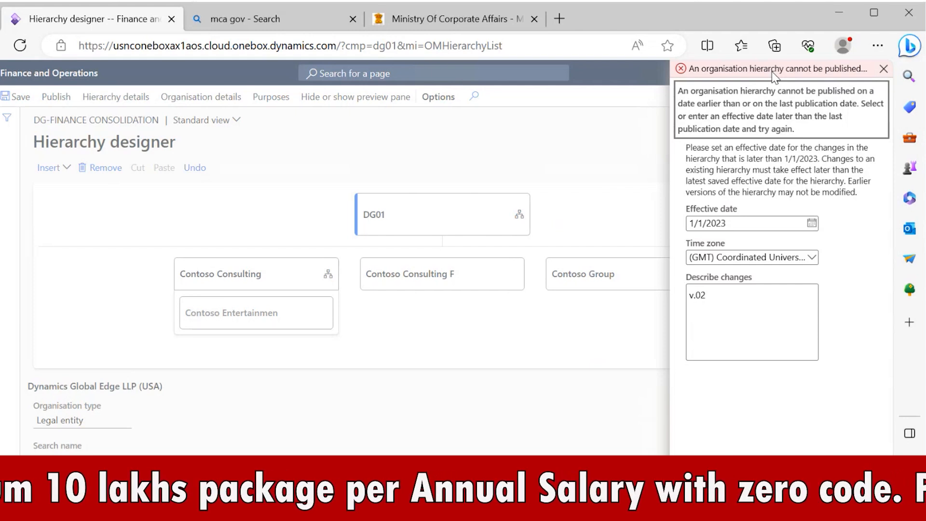
Publish the v.02 changes with an effective date of 1/2/2023, and return to the dashboard
click(811, 224)
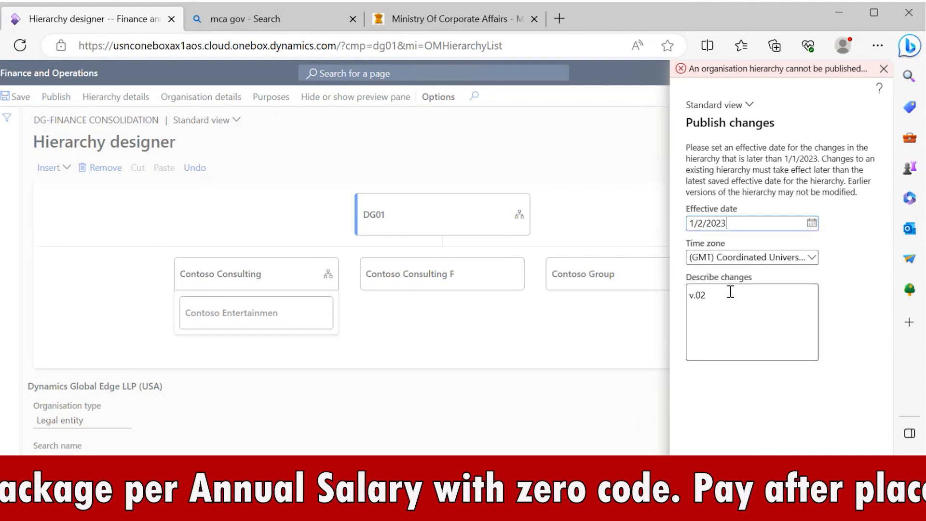
click(724, 289)
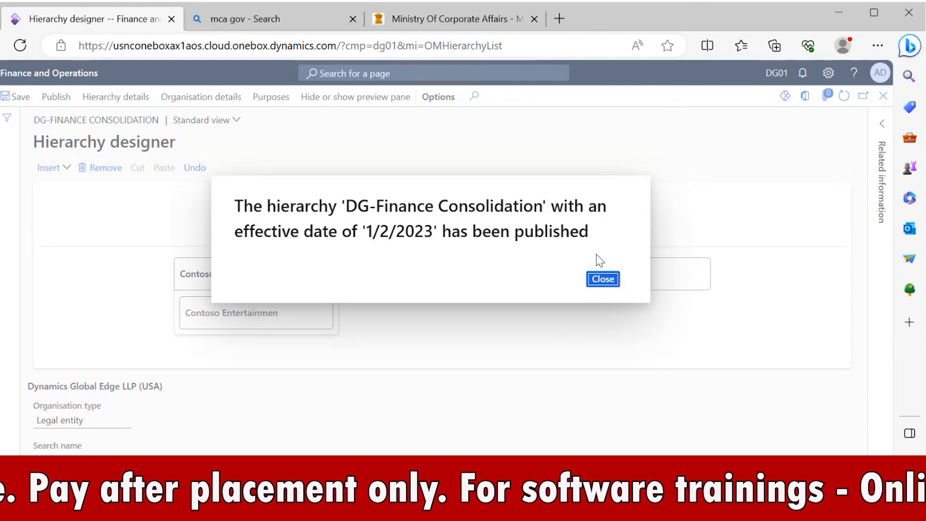
click(609, 288)
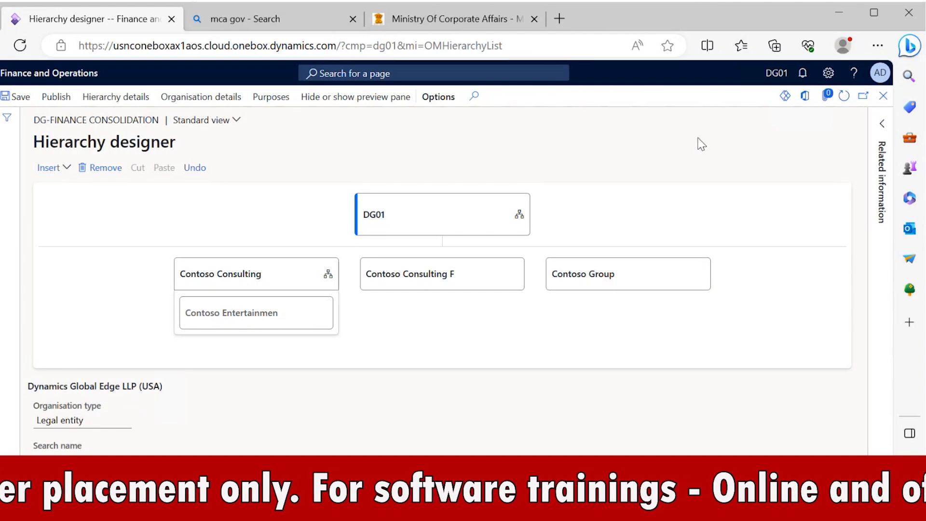
click(883, 98)
click(881, 98)
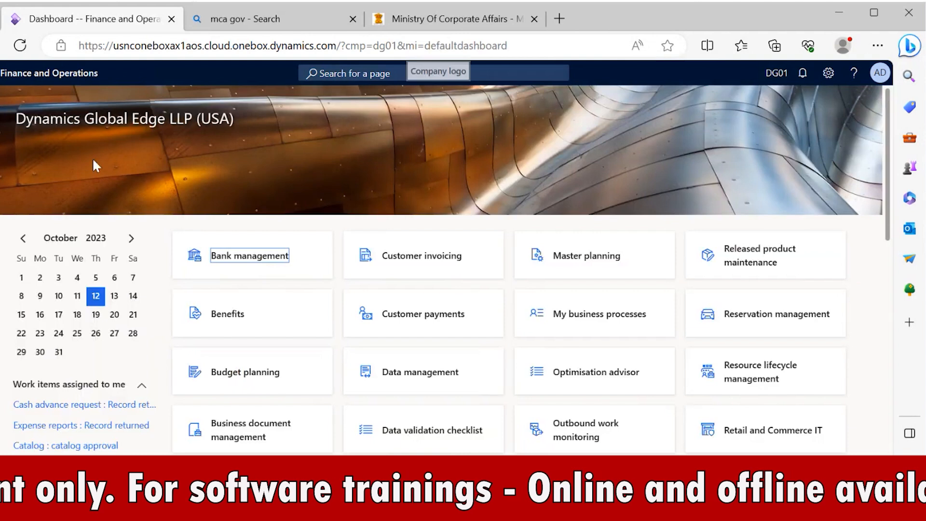
Open the Currencies page of the General ledger module
click(5, 140)
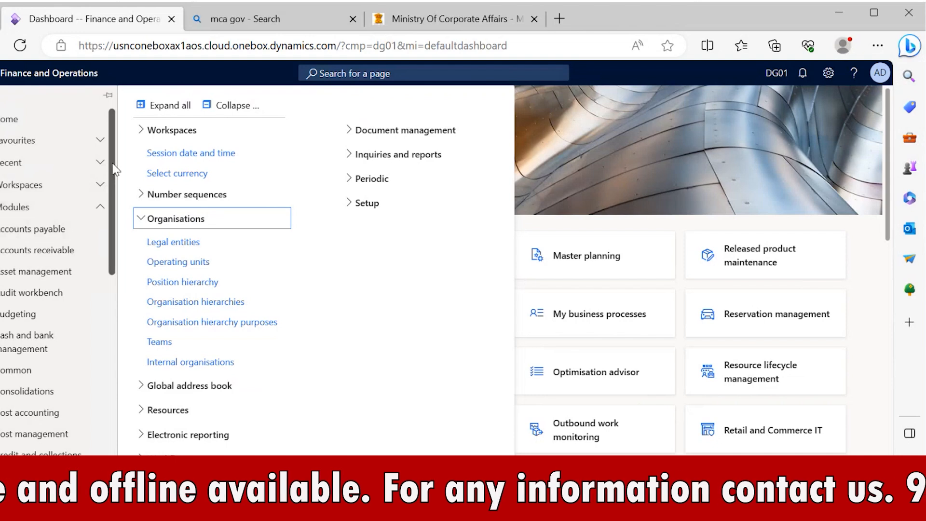
drag(114, 168, 103, 306)
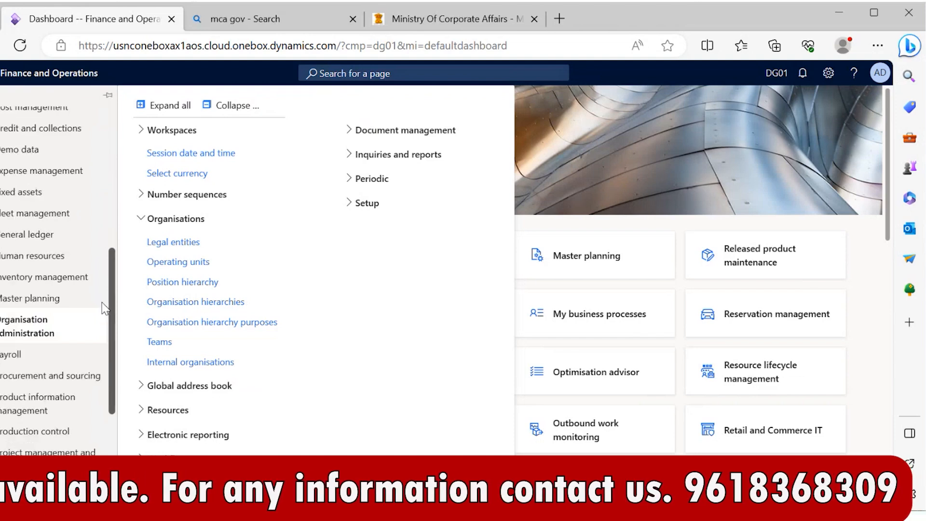
drag(105, 309, 118, 234)
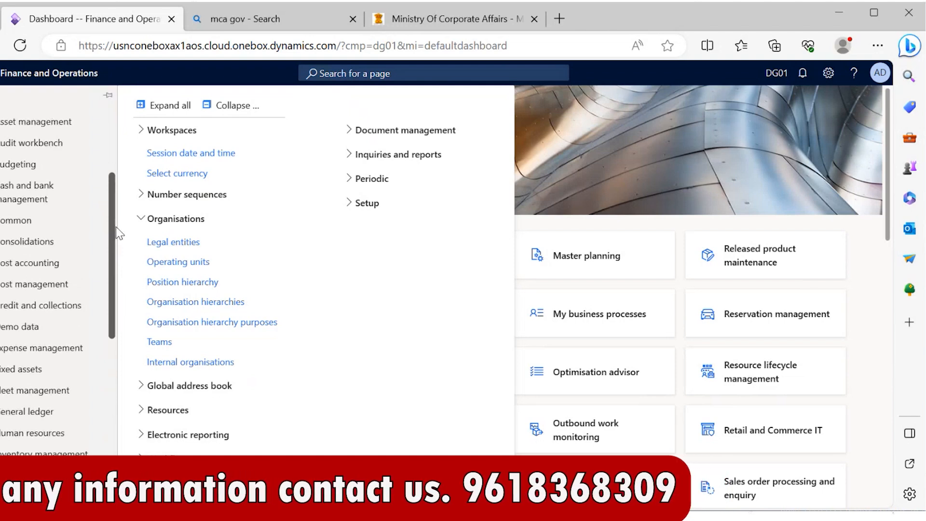
drag(118, 234, 118, 235)
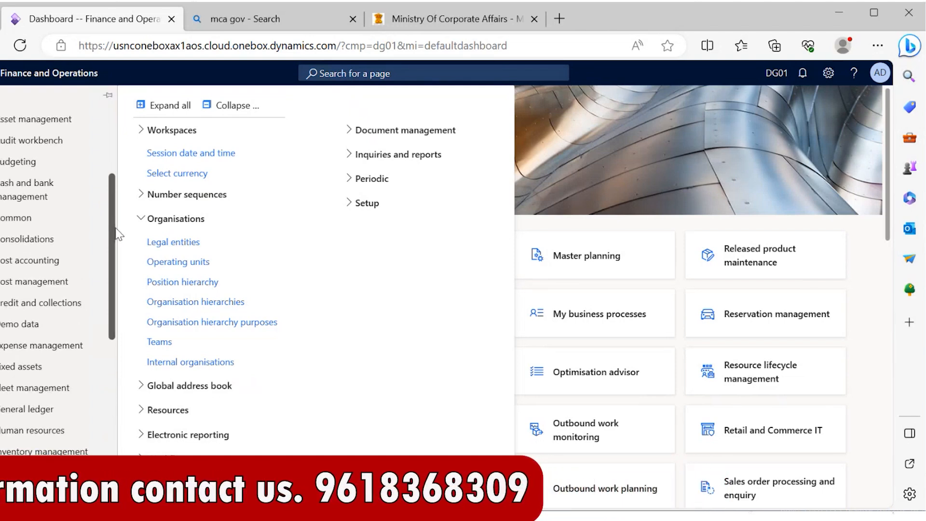
drag(116, 229, 116, 212)
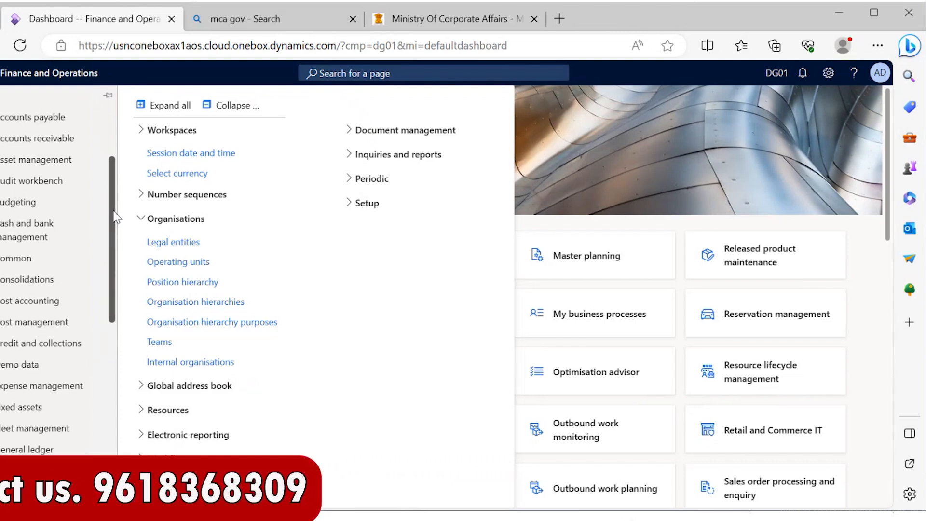
drag(114, 217, 111, 207)
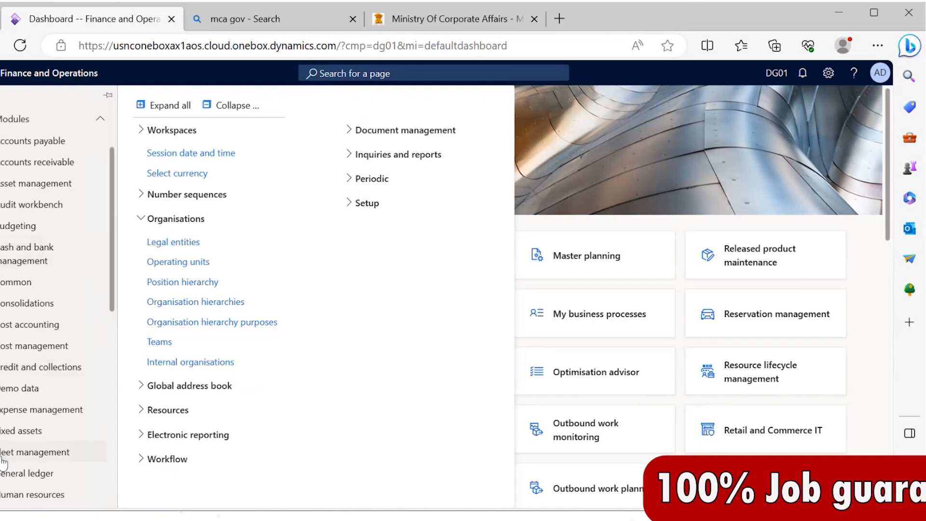
click(21, 475)
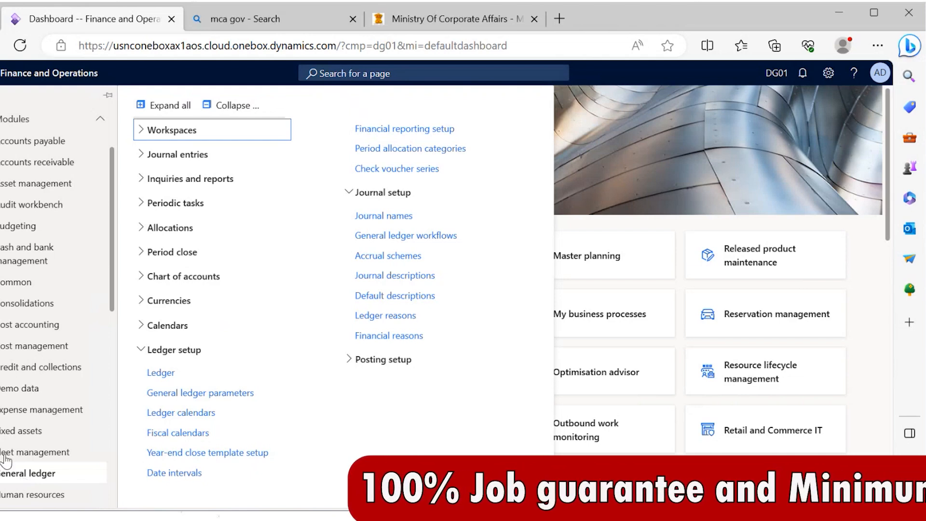
click(182, 316)
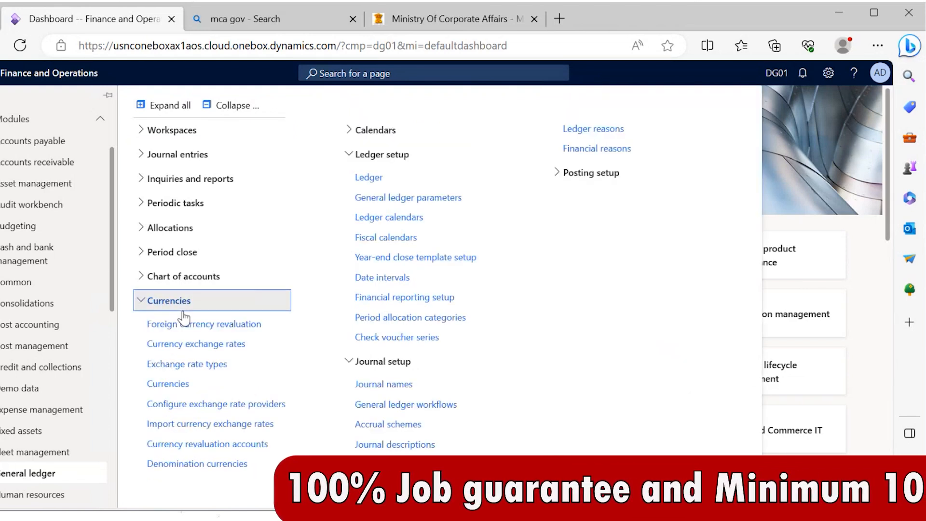
click(189, 386)
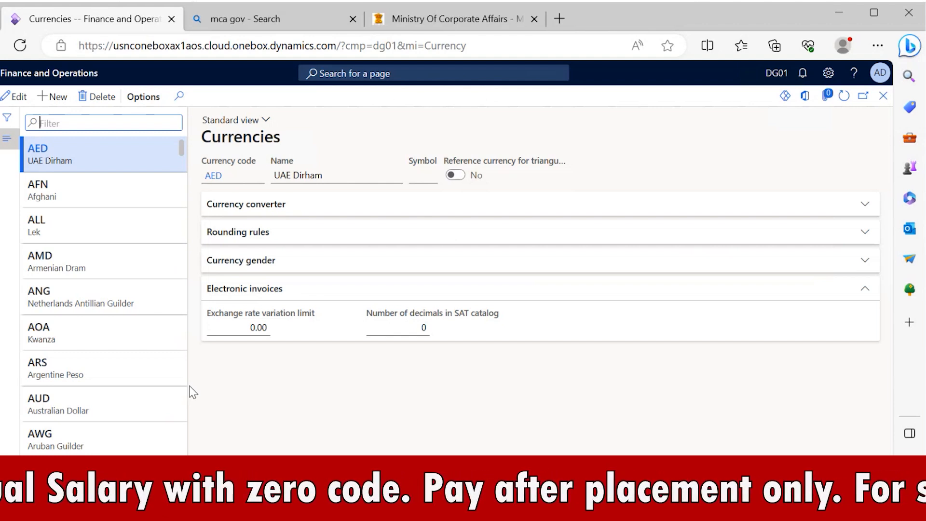
text(United)
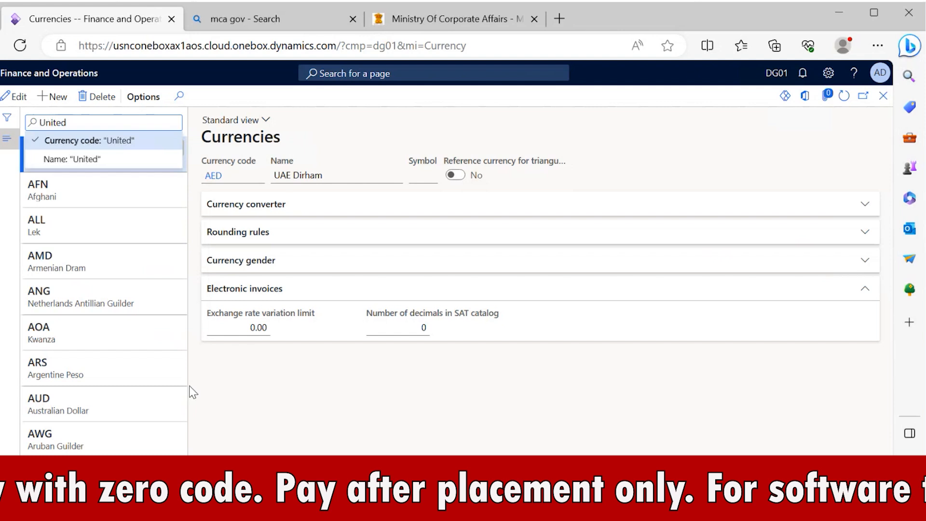
key(Return)
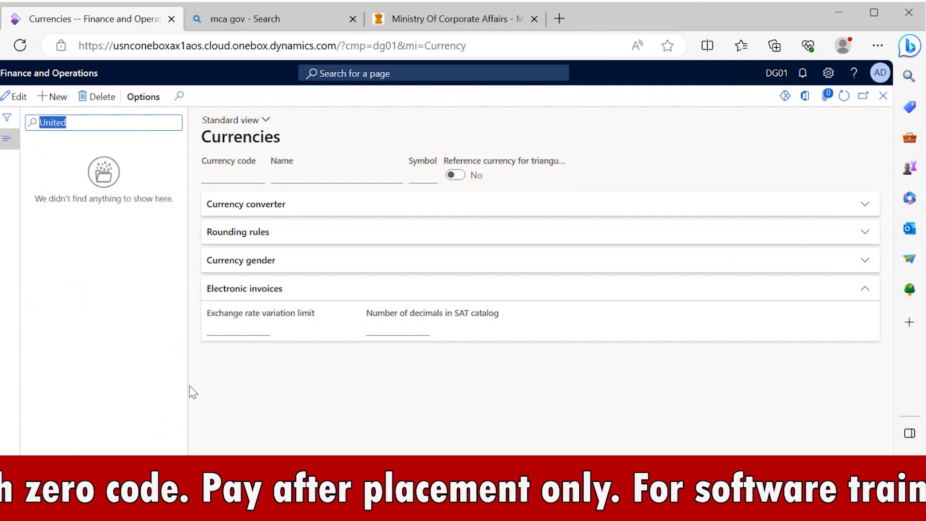
key(BackSpace)
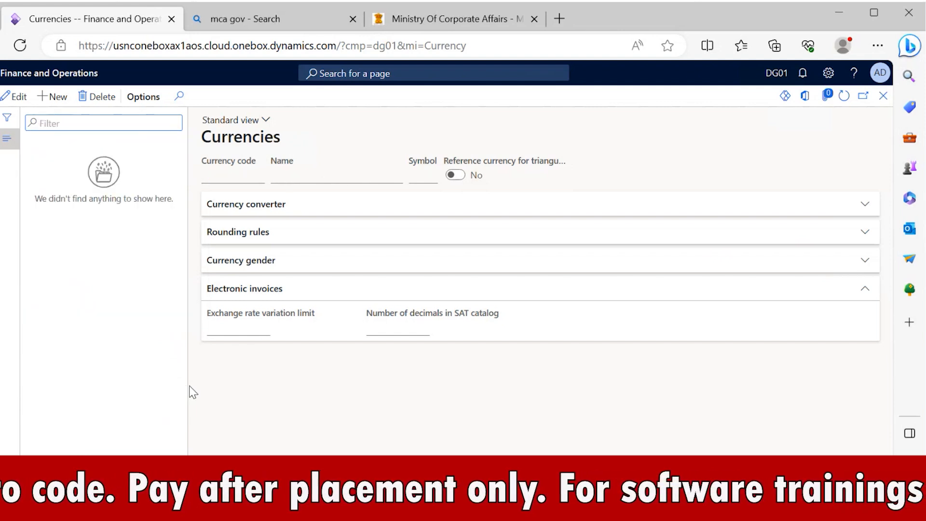
Filter the currency list by the currency code USD and go to the name of that record
text(USD)
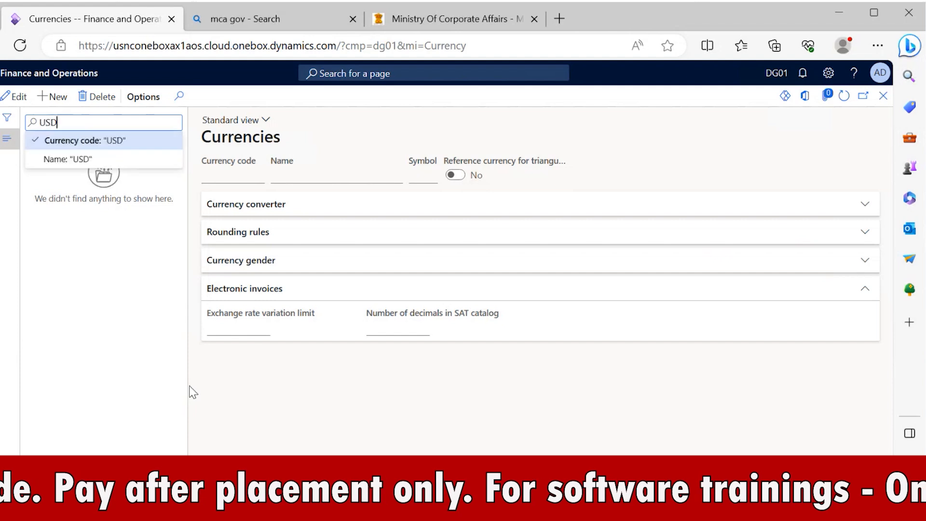
key(Return)
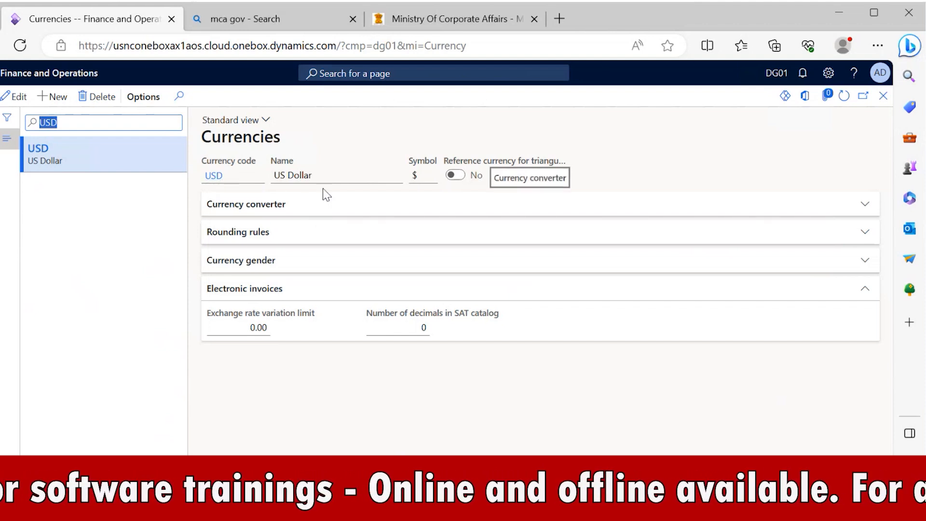
click(341, 178)
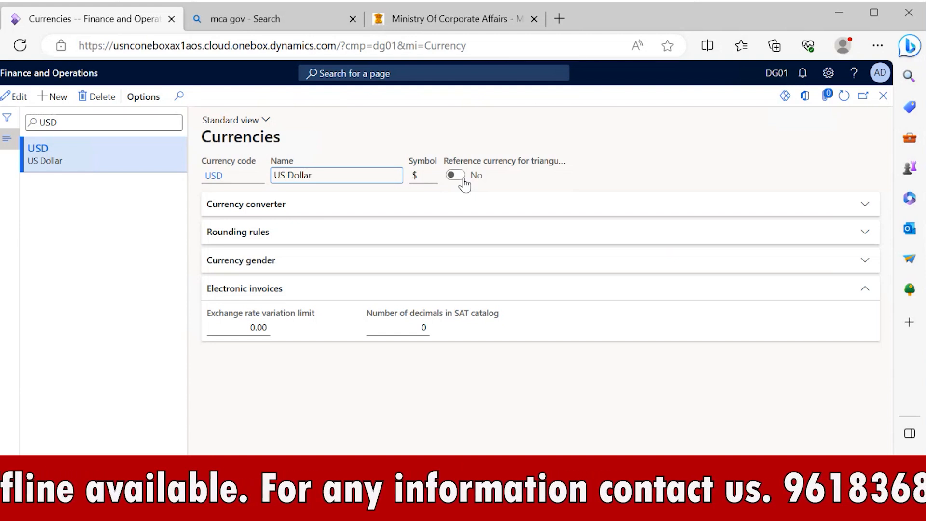
Put the USD record in edit mode and try to make it the reference currency for triangulation
click(17, 98)
click(17, 98)
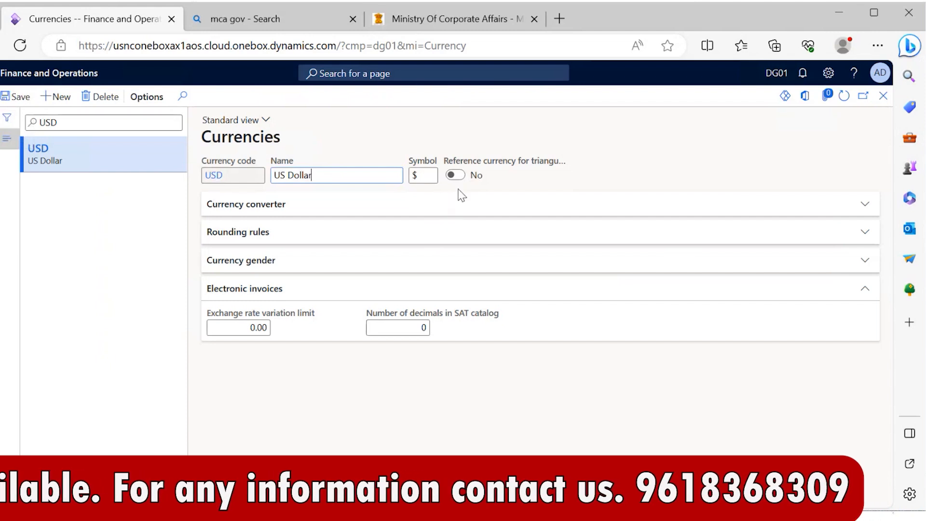
click(458, 175)
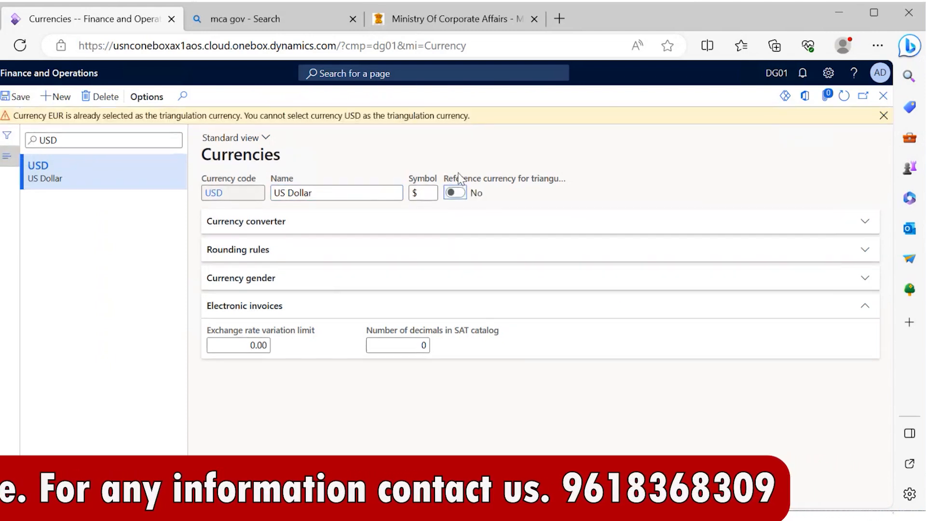
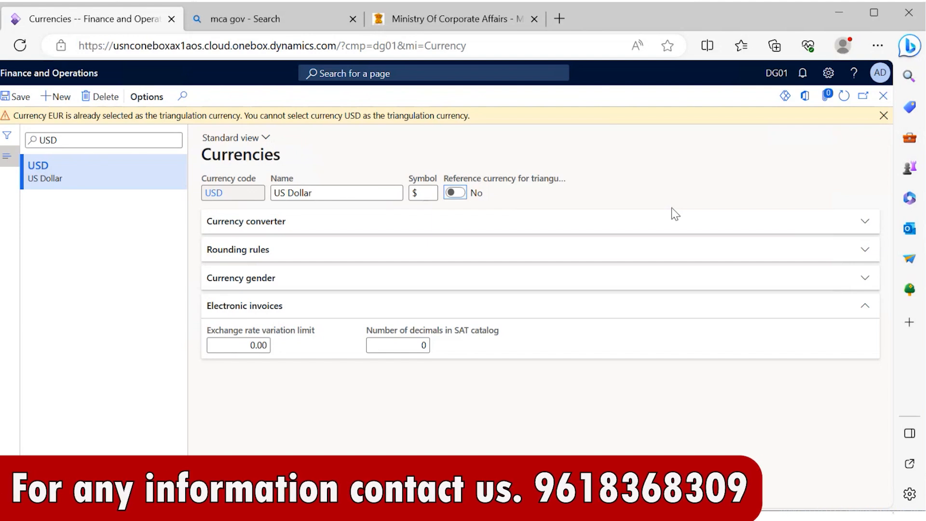
click(882, 117)
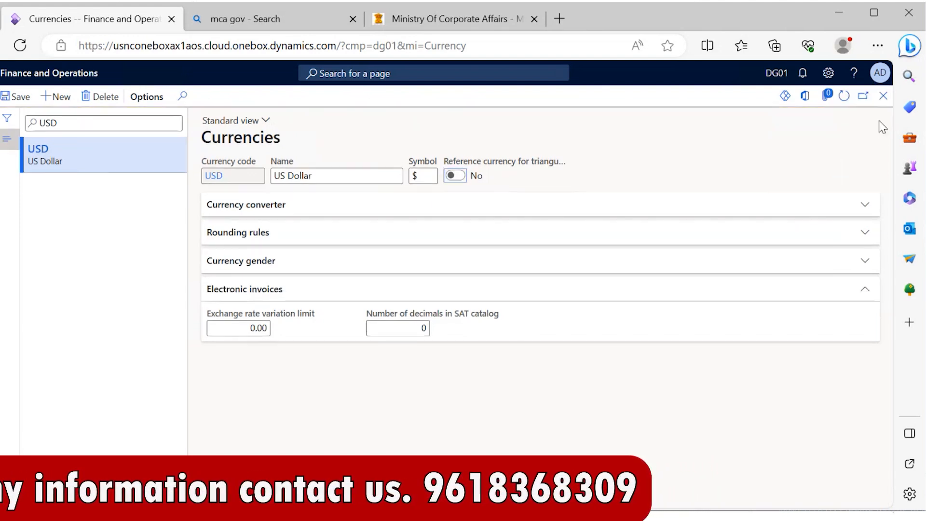
Enable the online numeric conversion for USD in the currency converter settings and set its prefix to USD
click(478, 212)
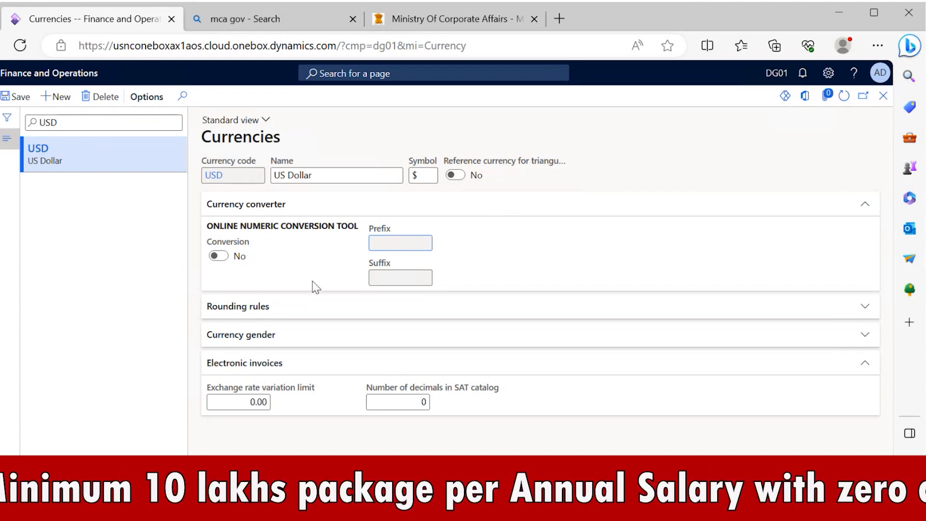
click(218, 256)
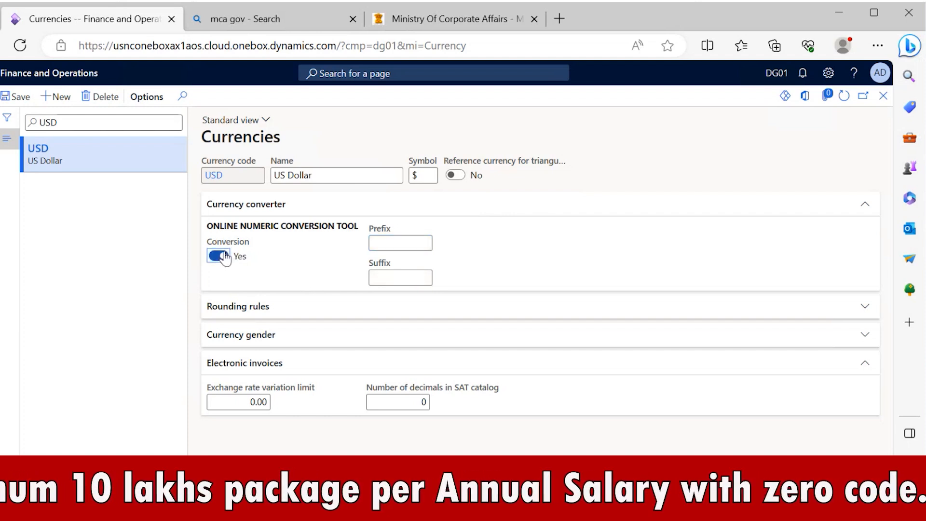
click(390, 246)
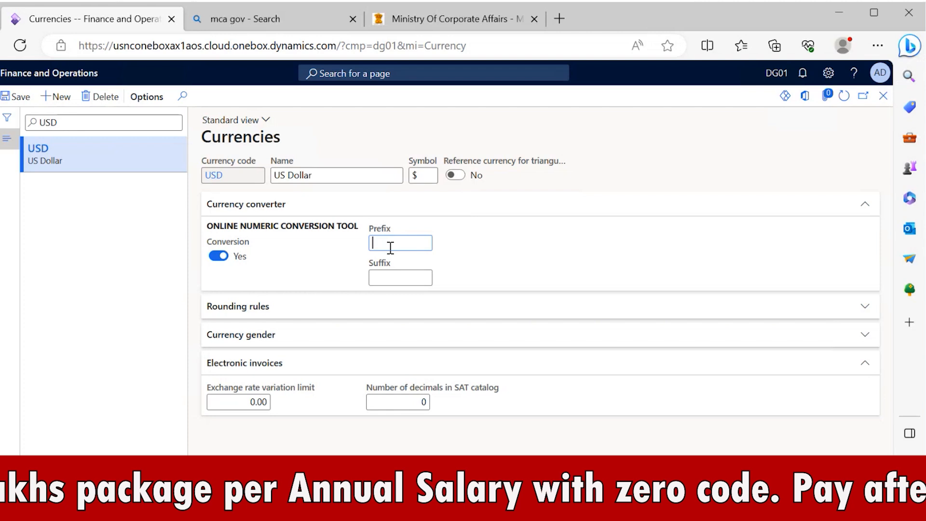
text(USD)
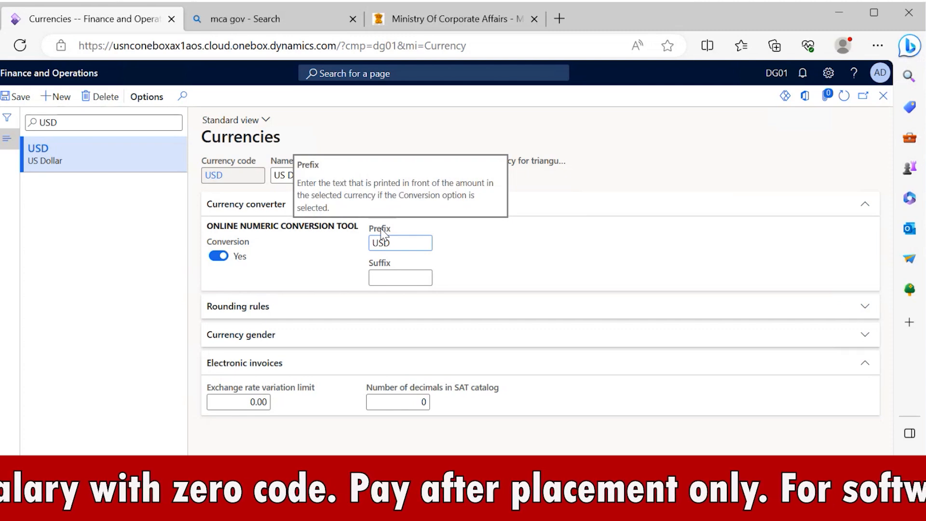
Open Notepad and write the prefix example 1250.65 followed on the same line by USD 1250.65
key(super+r)
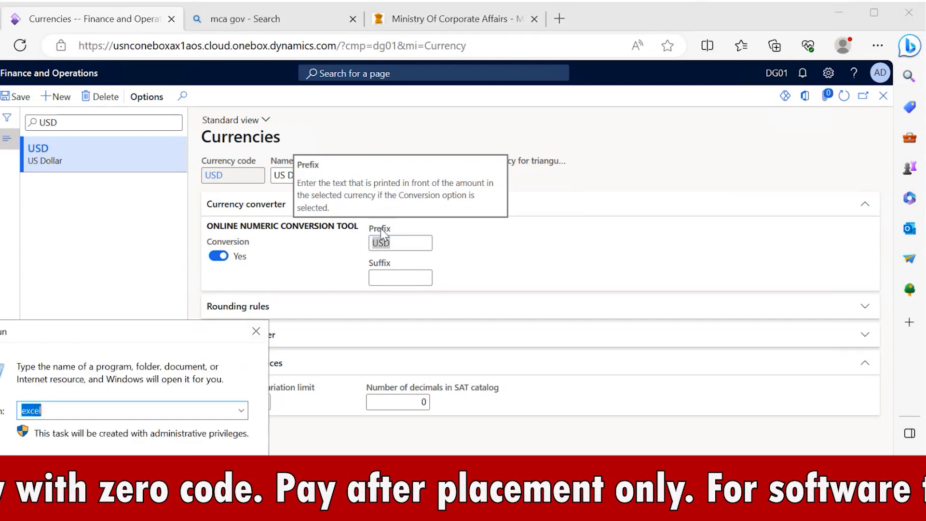
text(no)
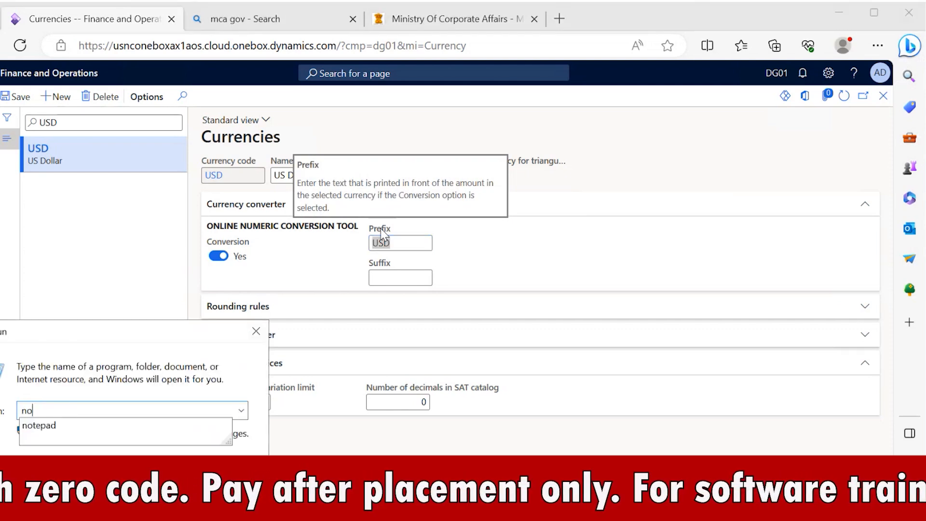
key(Down)
key(Return)
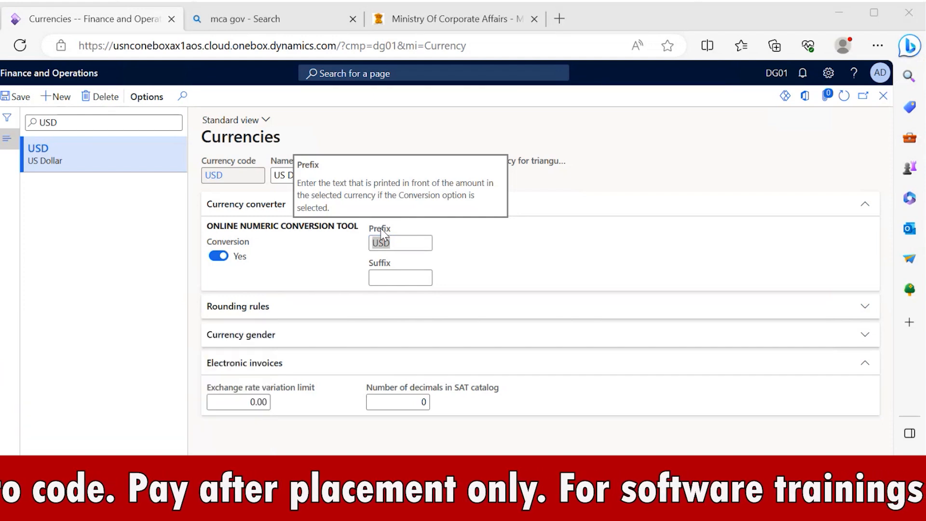
key(Tab)
key(Tab)
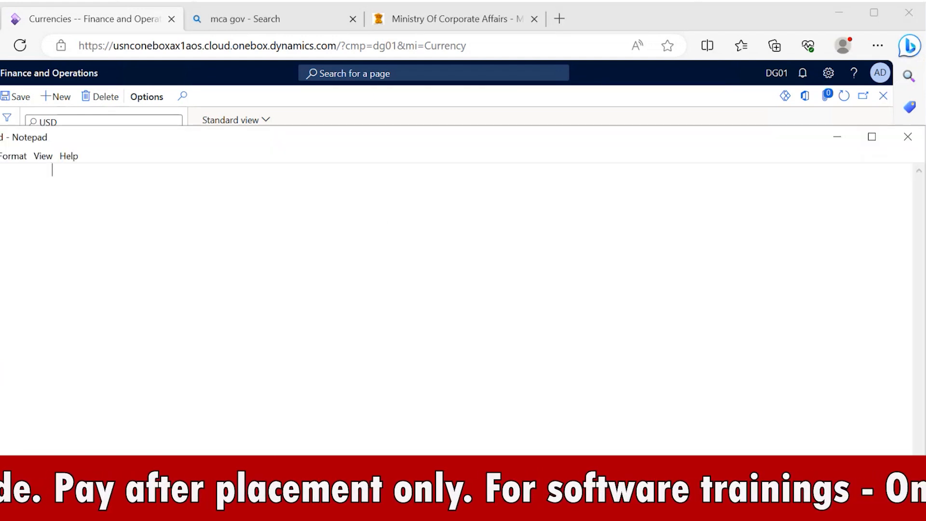
text(1250)
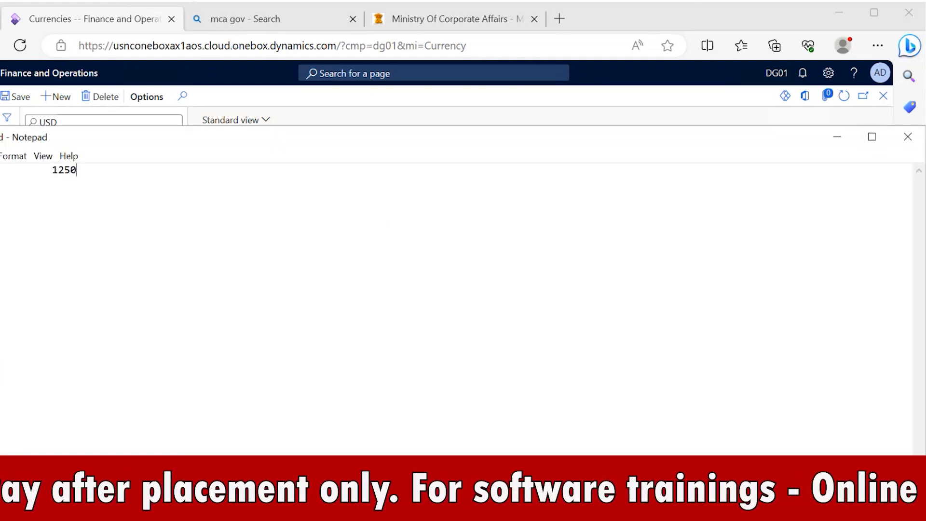
text(.65)
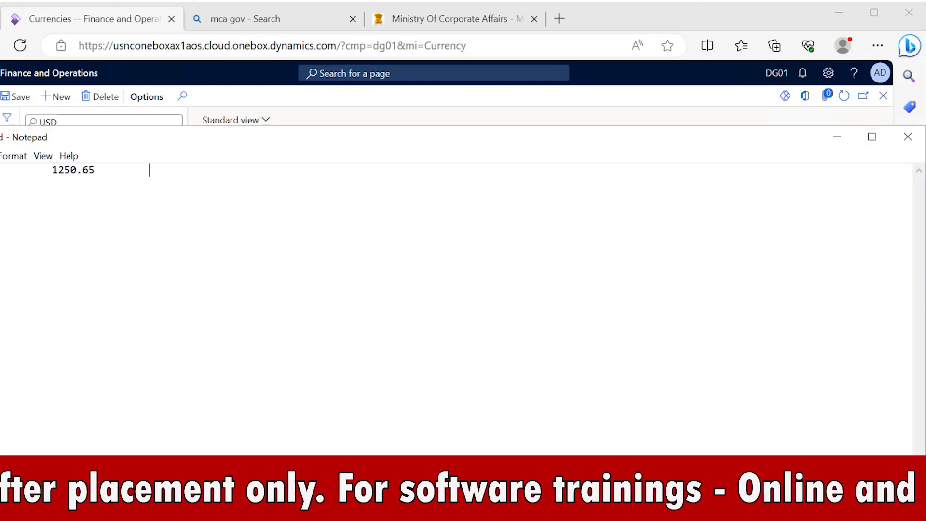
key(Tab)
text(USD)
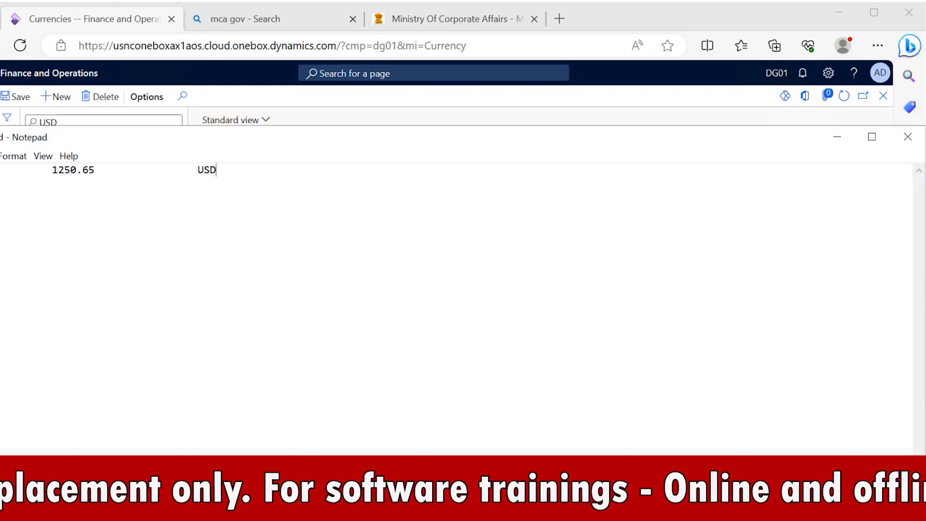
text( 1250.)
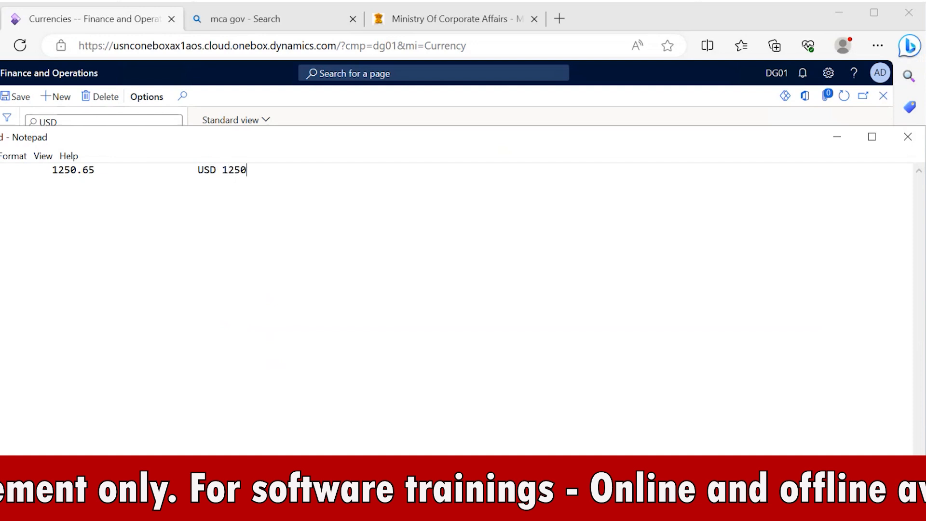
text(65)
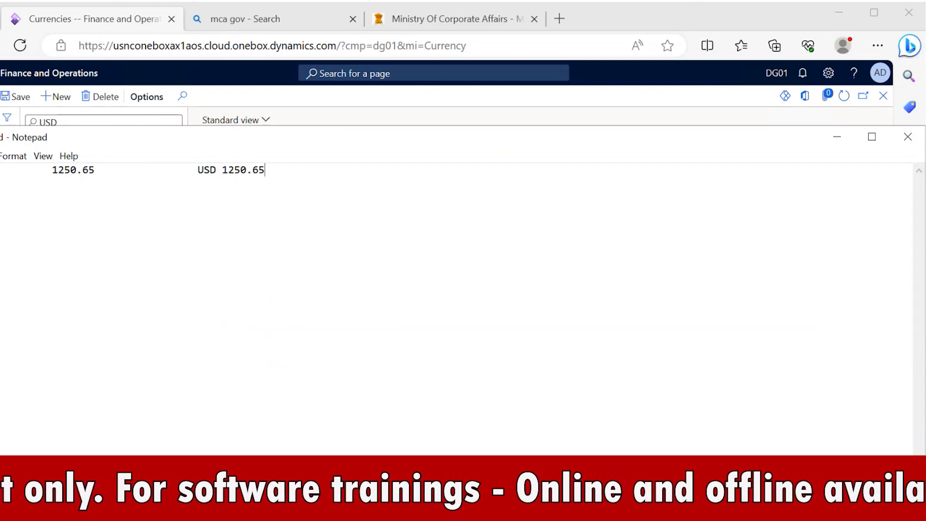
Return to the Currencies page in the browser and set the USD currency converter suffix to /-
key(alt+Tab)
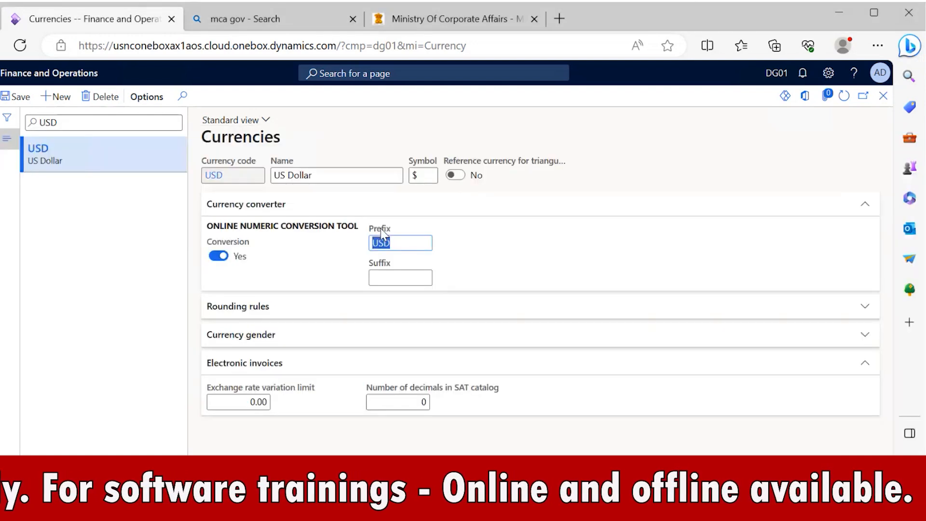
key(Tab)
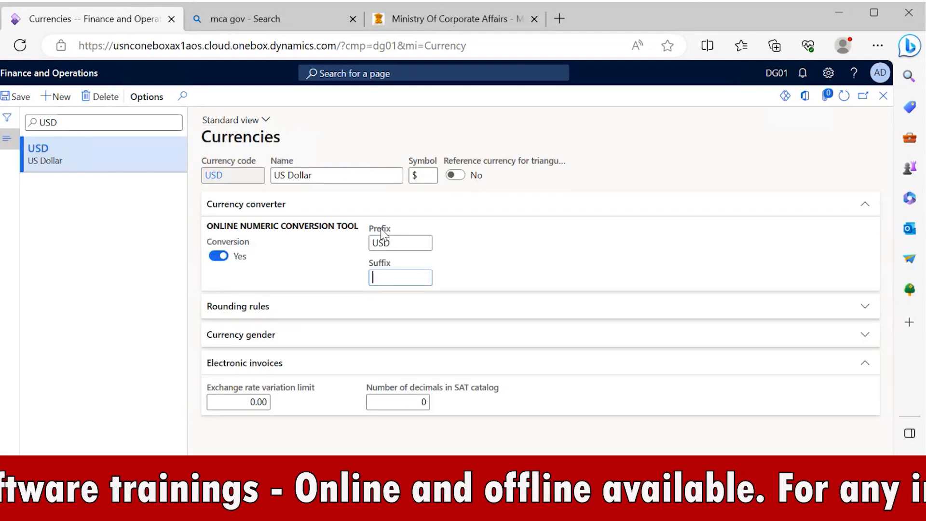
text(/-)
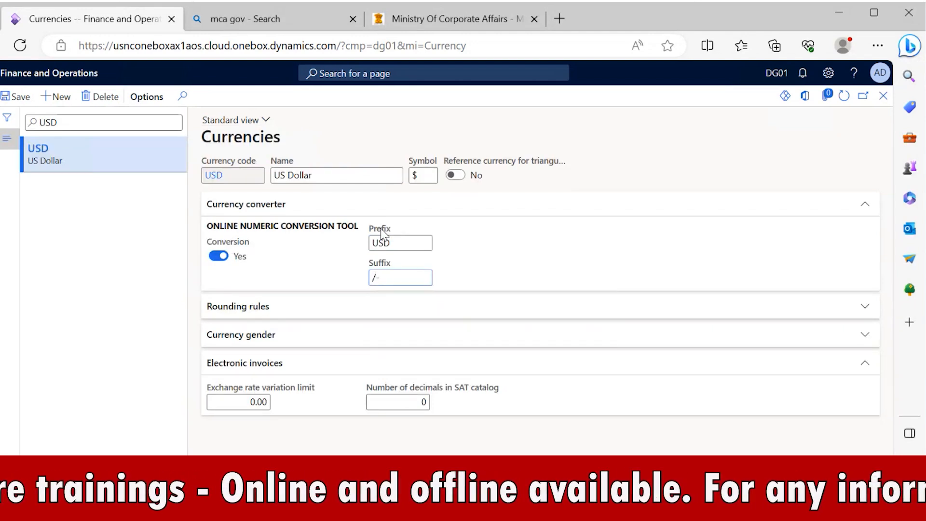
Switch to Notepad and append the suffix /- to the USD 1250.65 example
key(alt+Tab)
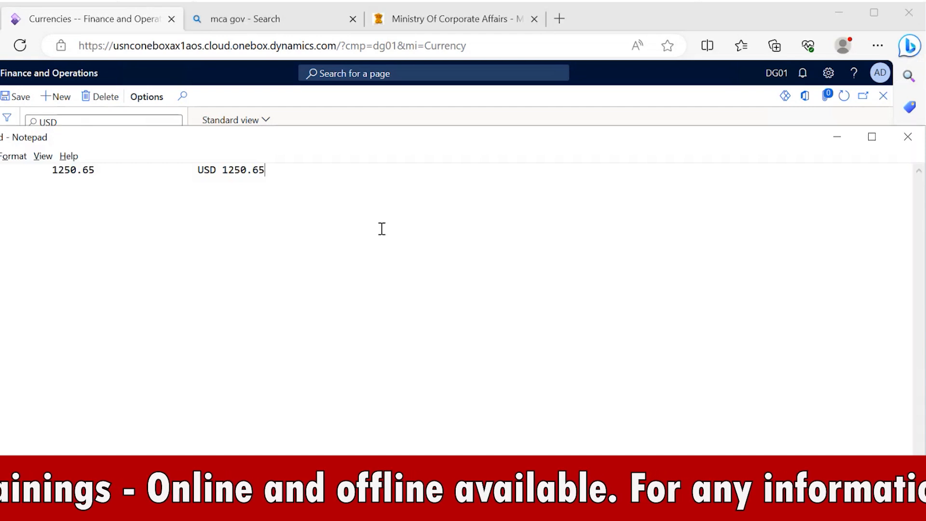
text(/-)
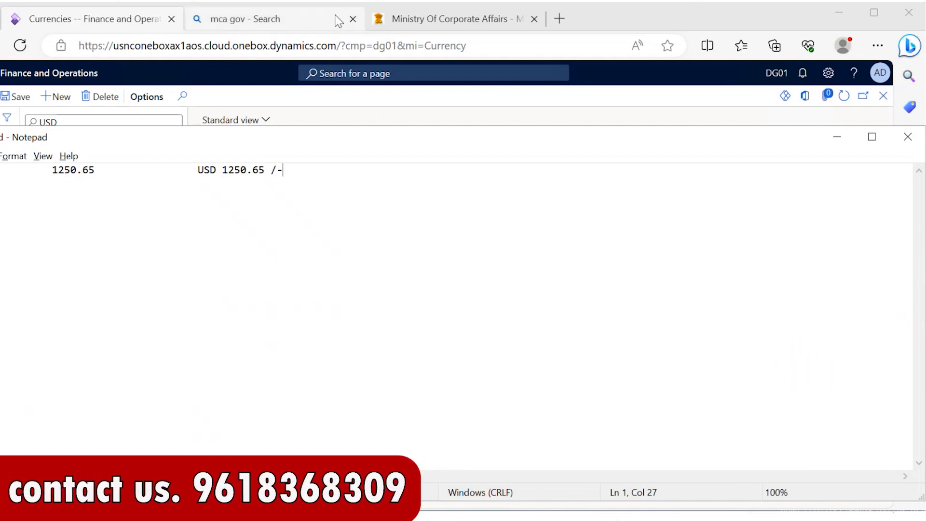
Search the web for HSBC Checks in a new browser tab and show the image results
click(451, 23)
click(451, 22)
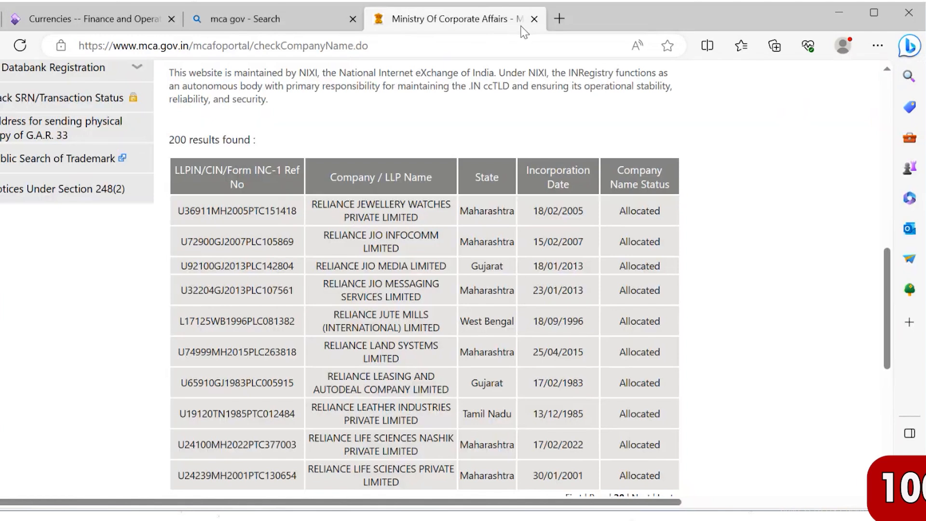
click(559, 19)
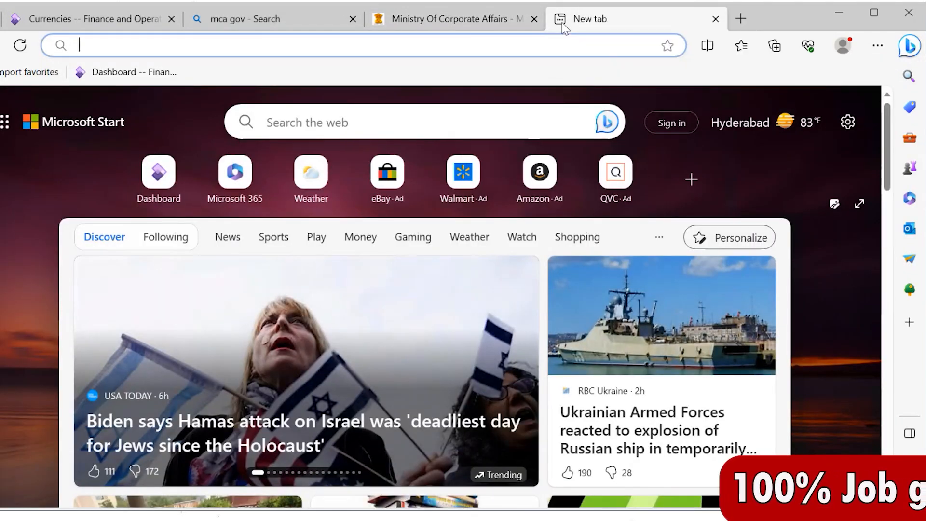
text(HSBC)
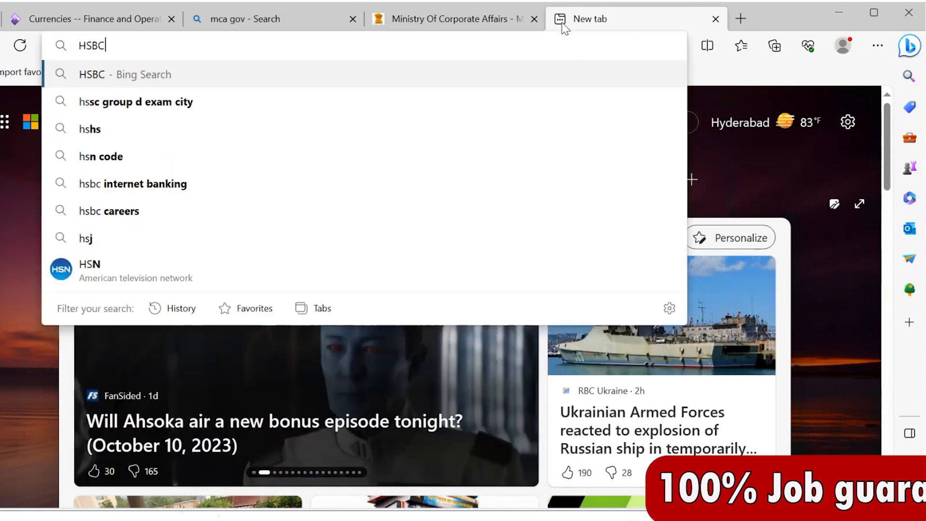
text( Chec)
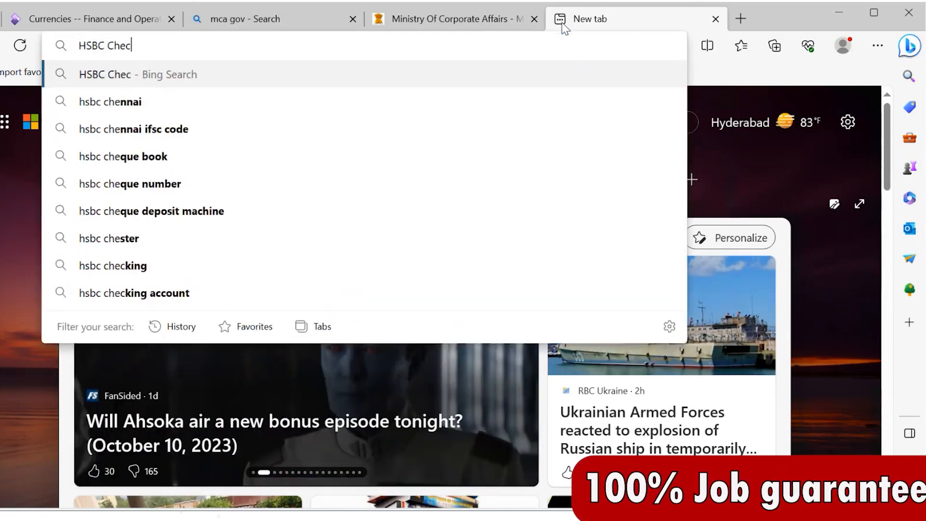
text(ks)
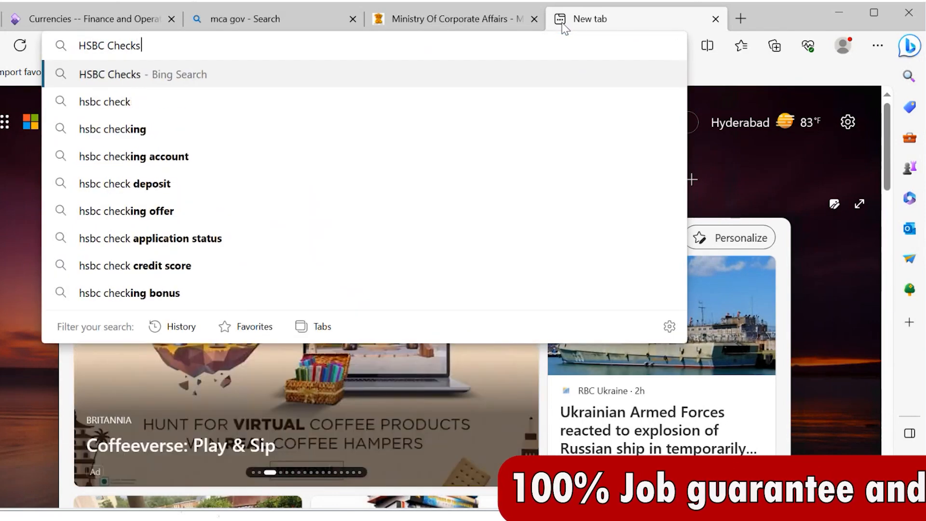
key(Return)
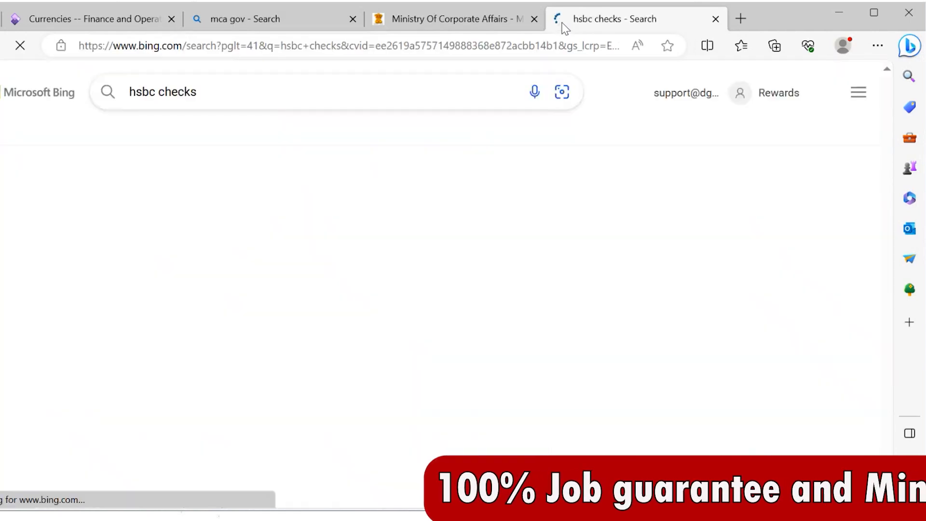
click(322, 129)
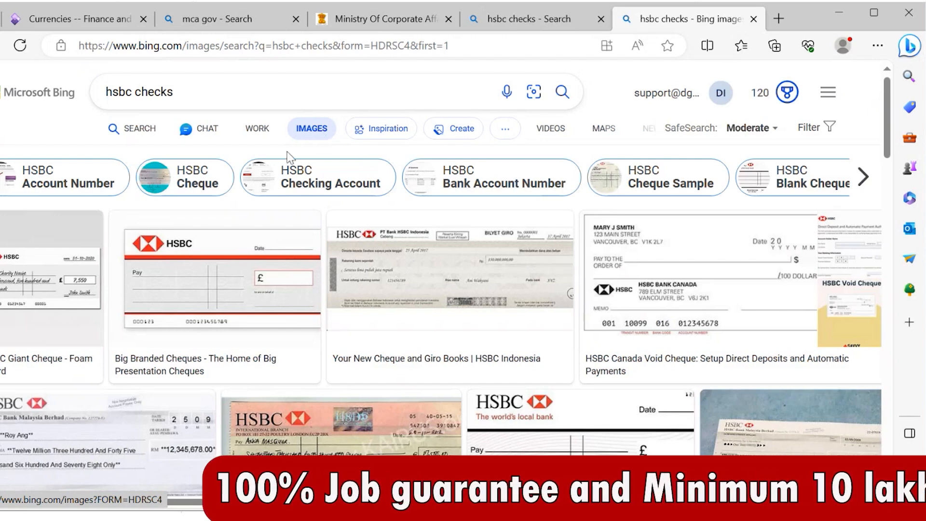
View the HSBC Canada void cheque image enlarged, and return to the image results
mouse_move(234, 288)
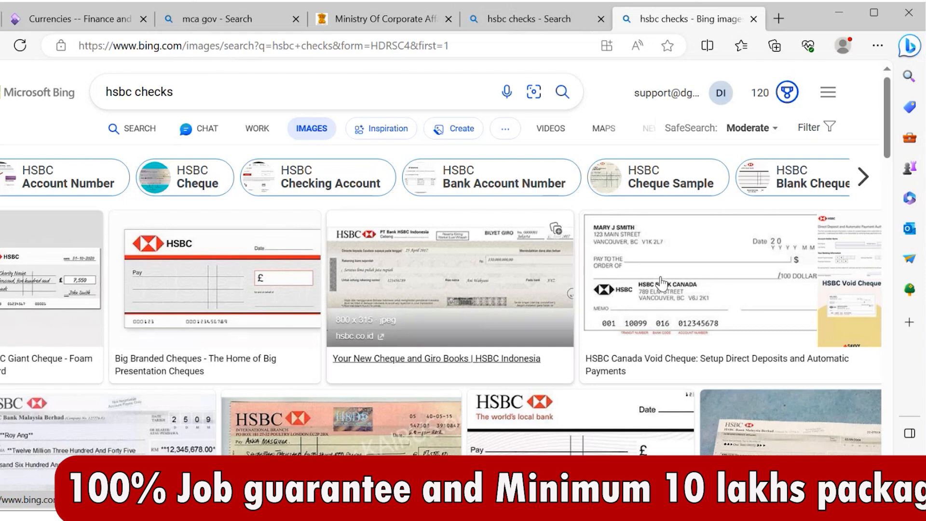
click(701, 287)
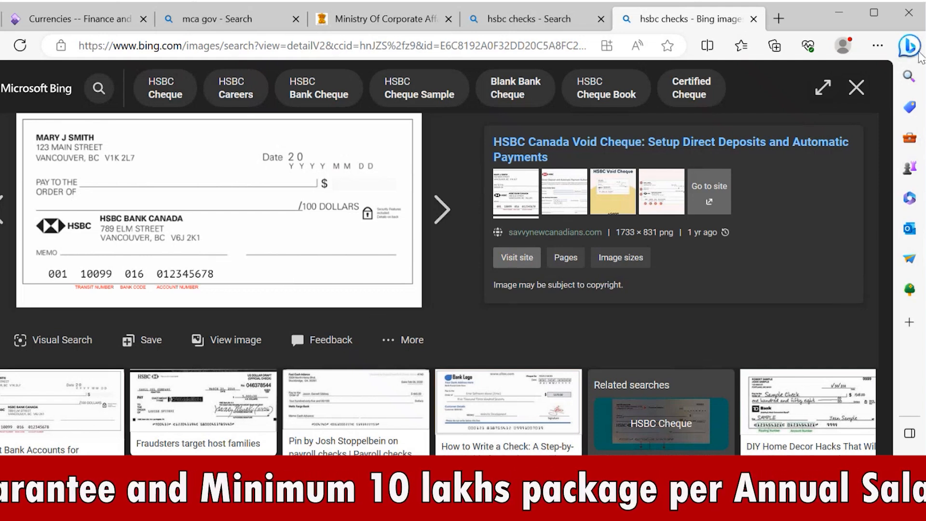
click(856, 88)
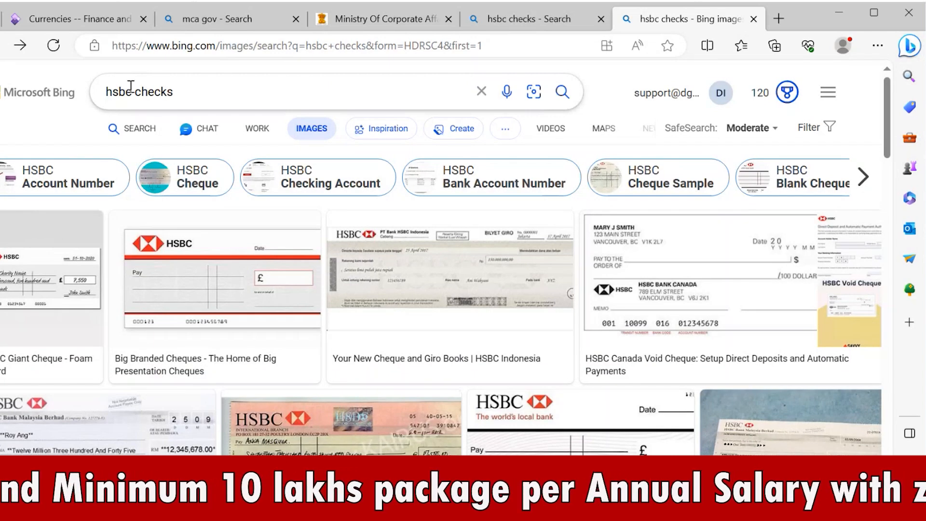
Change the image search to India hsbc checks and view the Paisabazaar HSBC cheque sample with the IFSC code
click(112, 91)
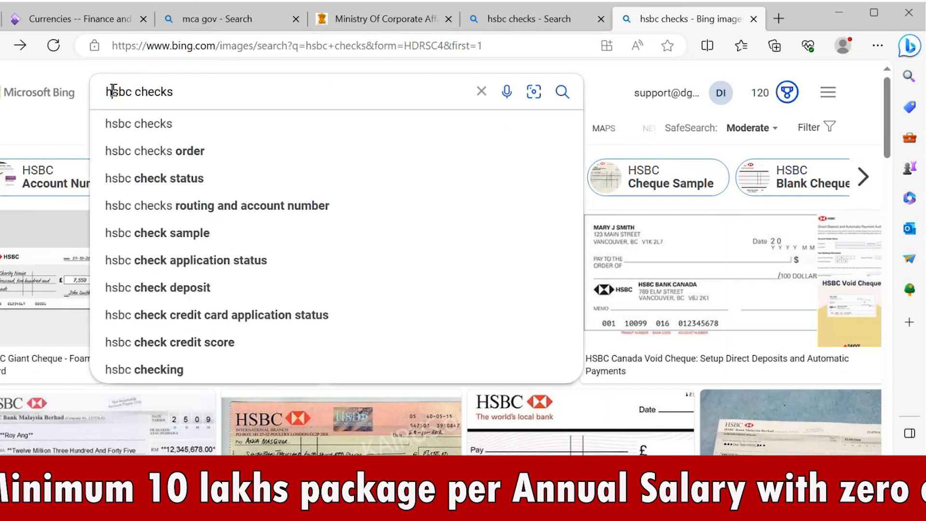
key(Home)
text(lndia)
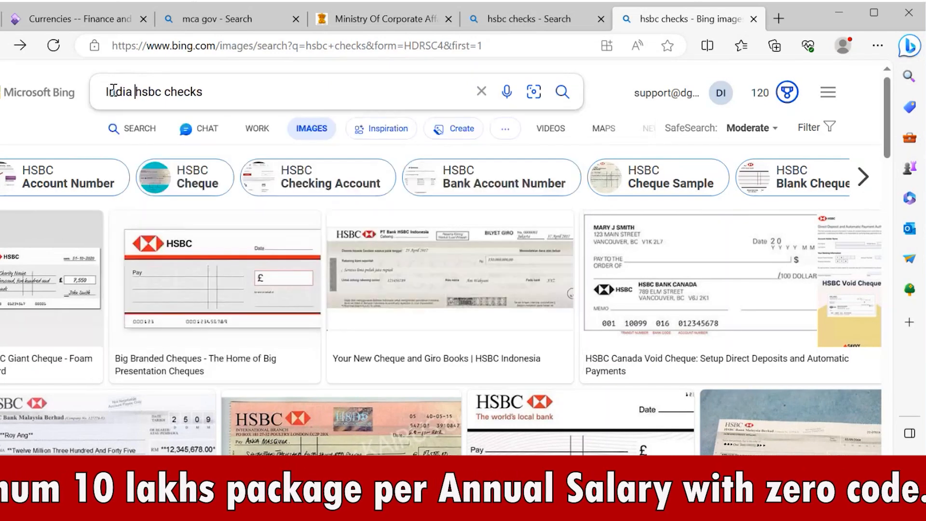
key(Return)
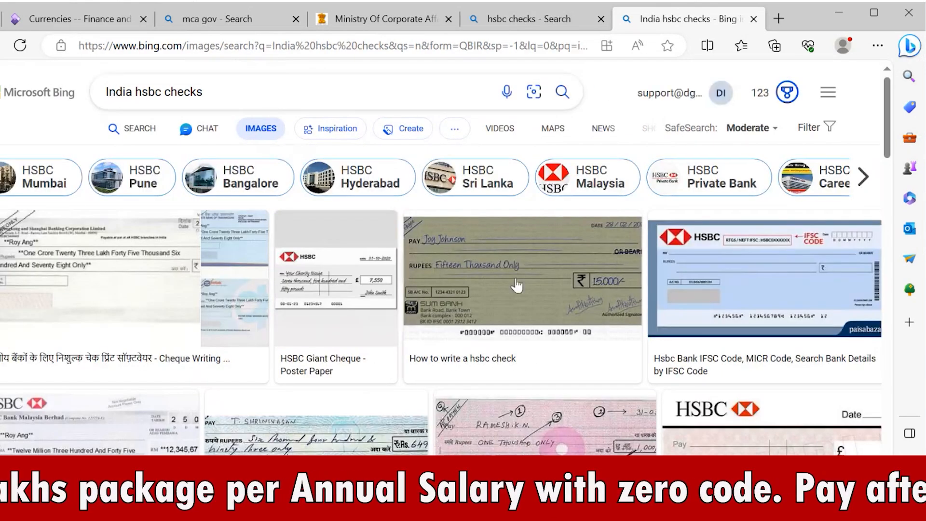
click(733, 287)
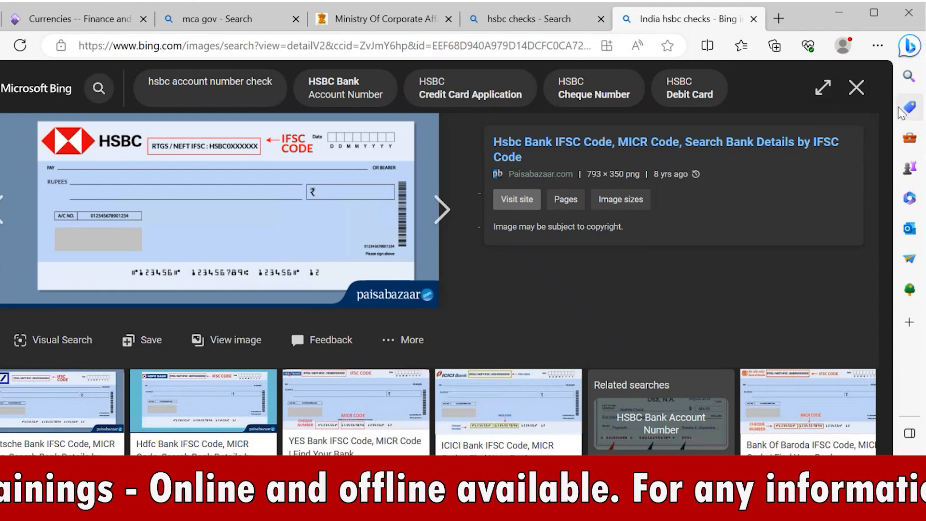
click(856, 90)
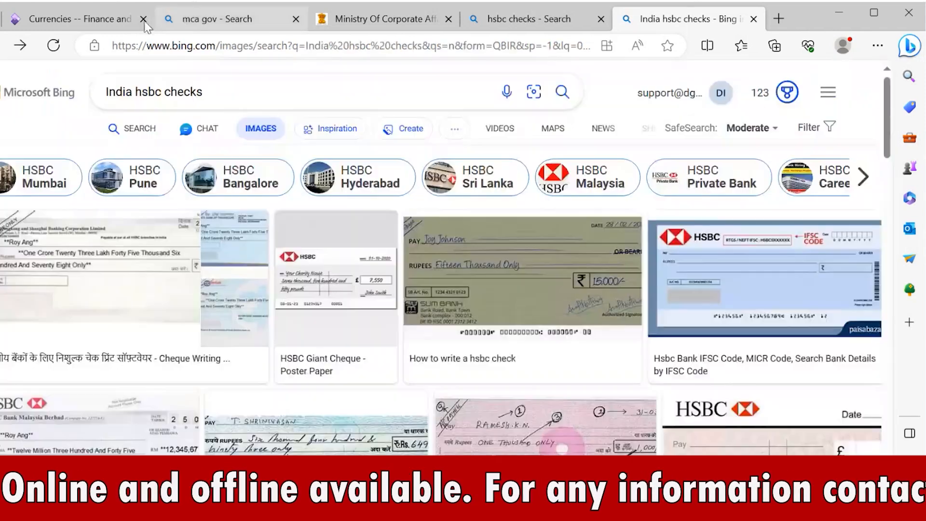
Return to the Currencies page, disable the online numeric conversion for USD, and collapse the currency converter settings
click(73, 15)
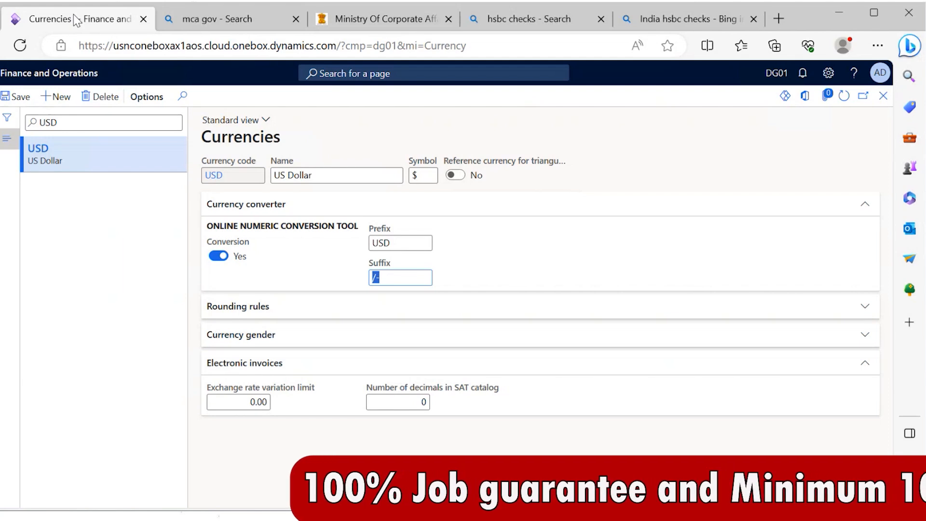
click(218, 254)
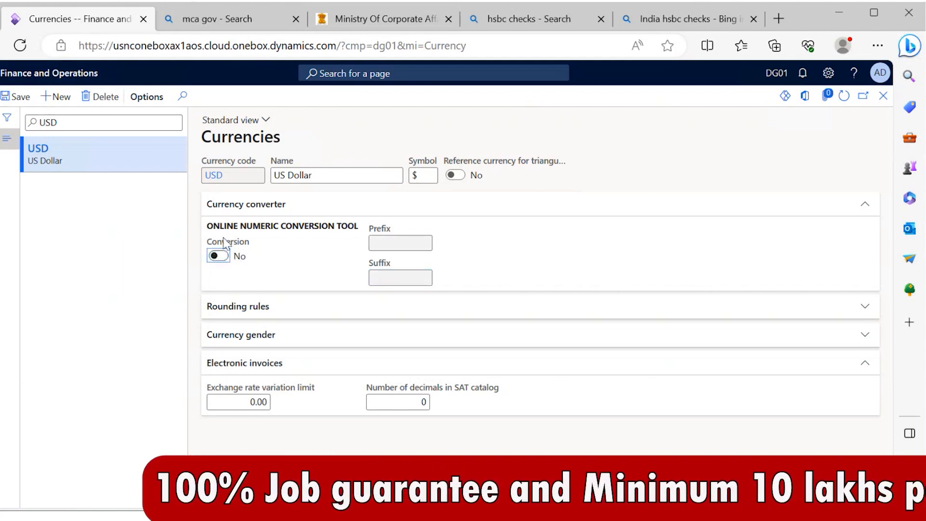
click(251, 211)
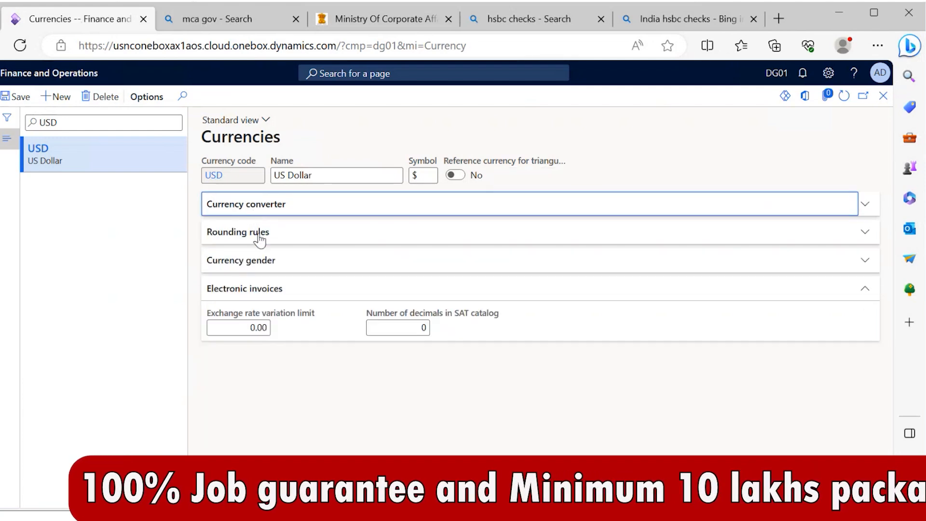
In the USD rounding rules, set the general rounding rule and the sales order rounding rule to 0.05
click(259, 239)
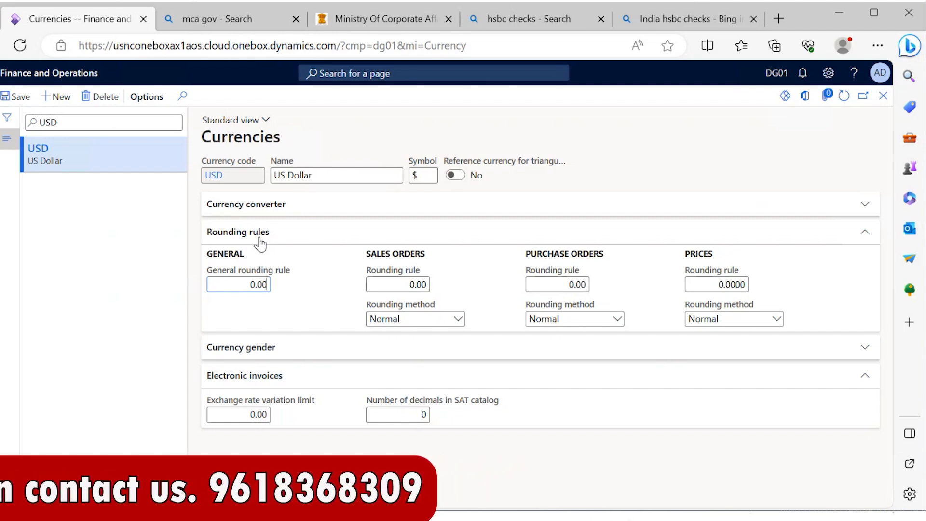
key(BackSpace)
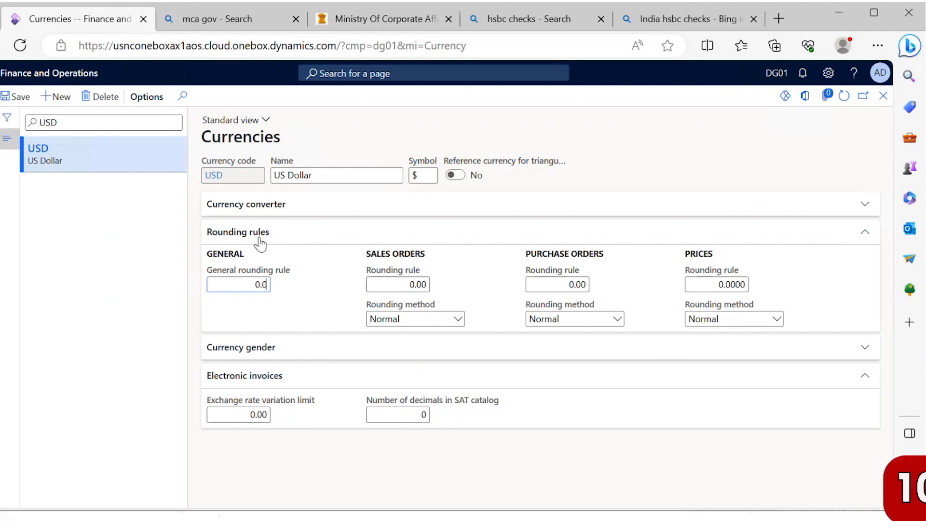
text(5)
key(Tab)
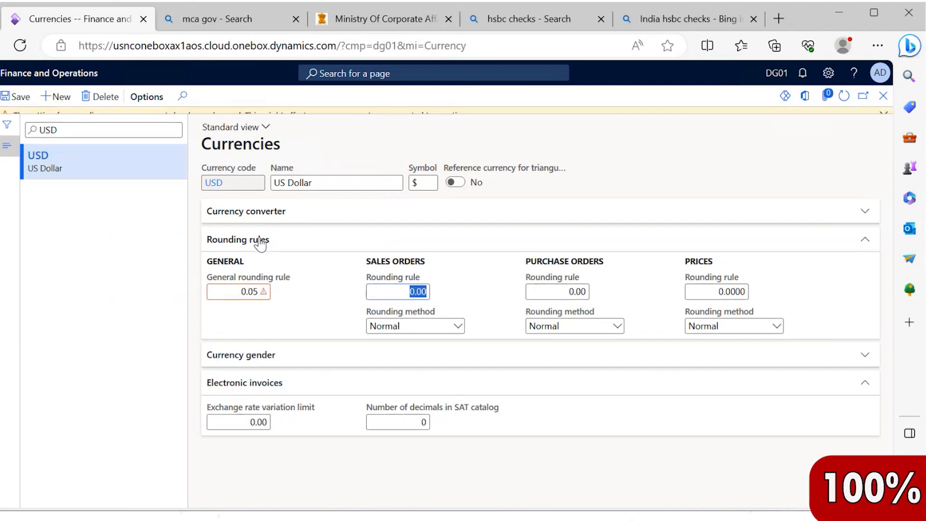
text(0.05)
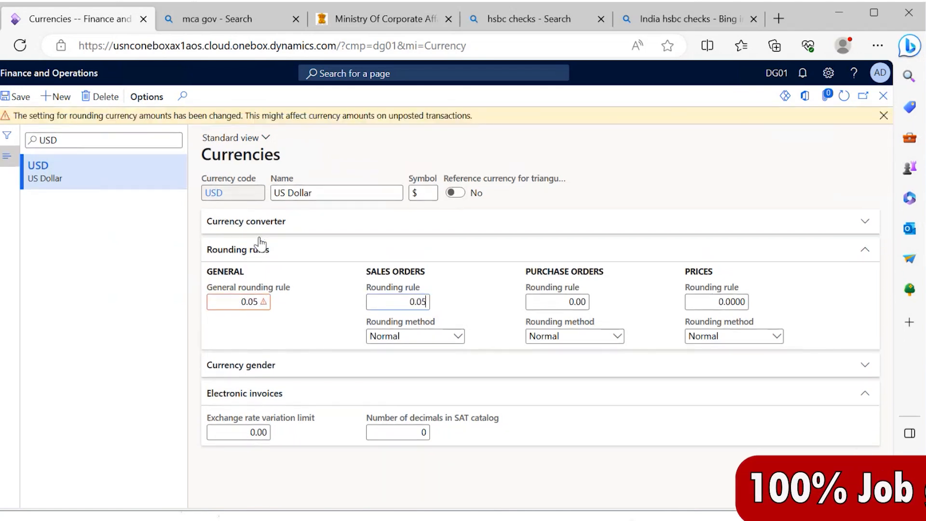
key(Tab)
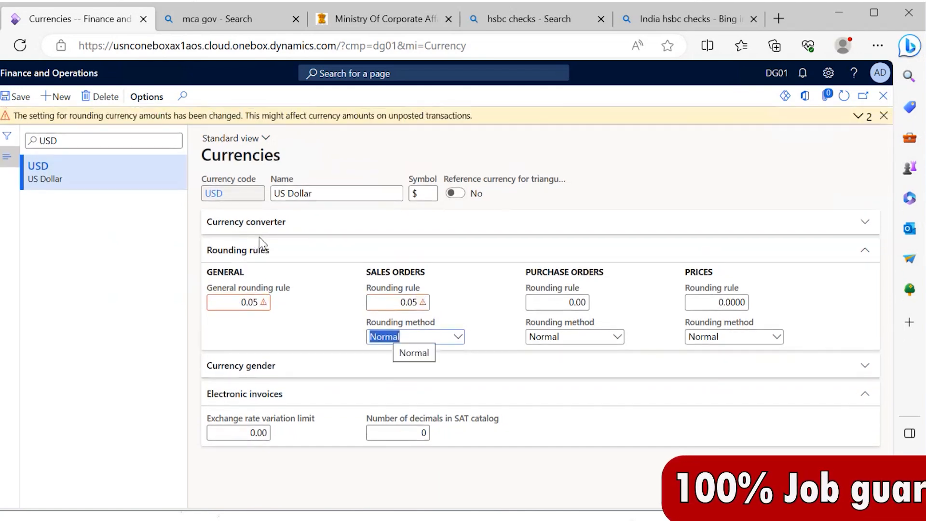
Set the USD purchase order and price rounding rules to 0.05, keep the Normal rounding methods, and dismiss the rounding warnings
key(Tab)
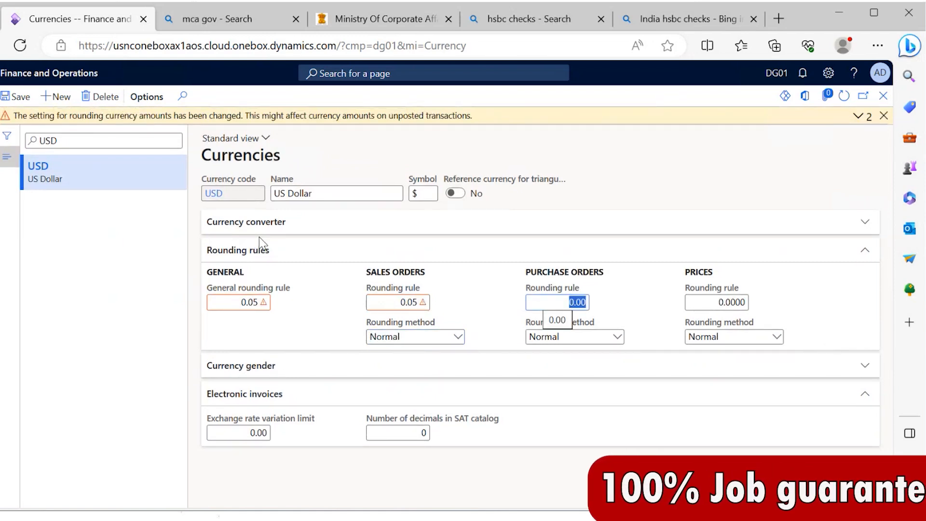
text(0.05)
key(Tab)
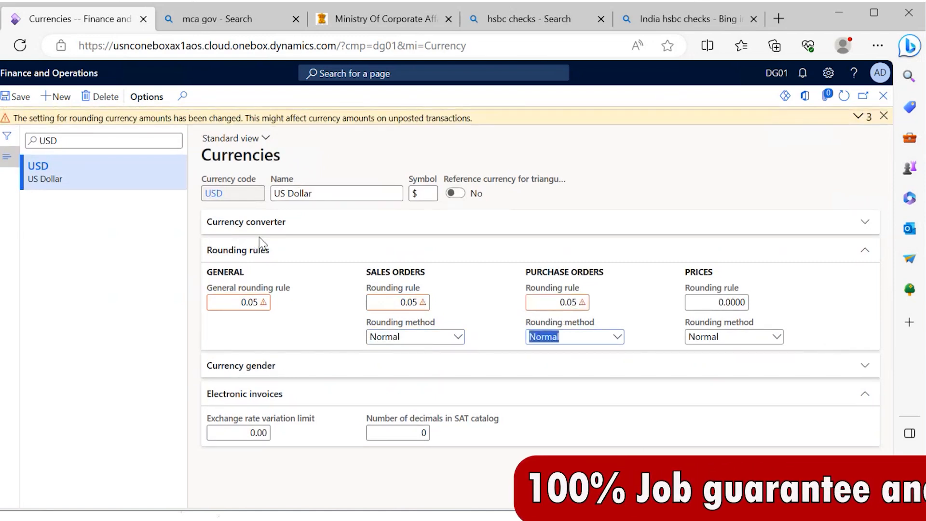
key(Tab)
text(0.0)
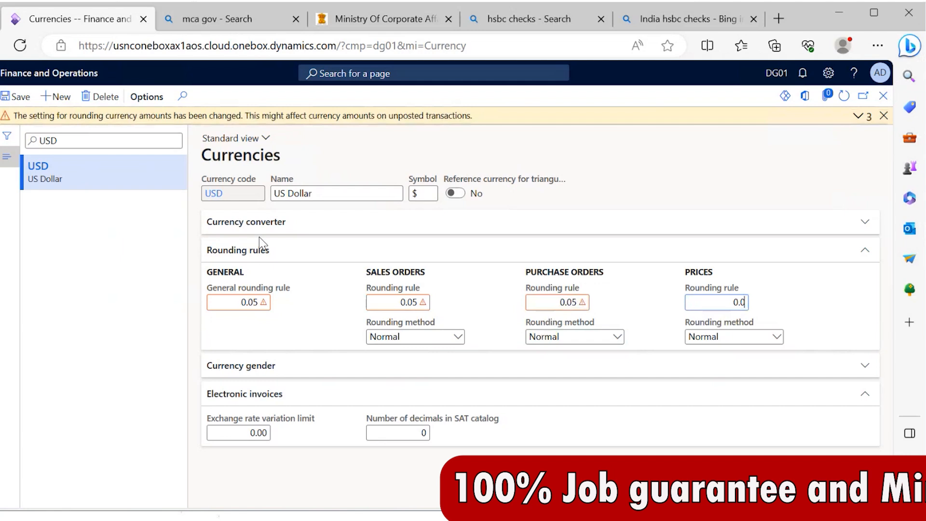
text(5)
key(Tab)
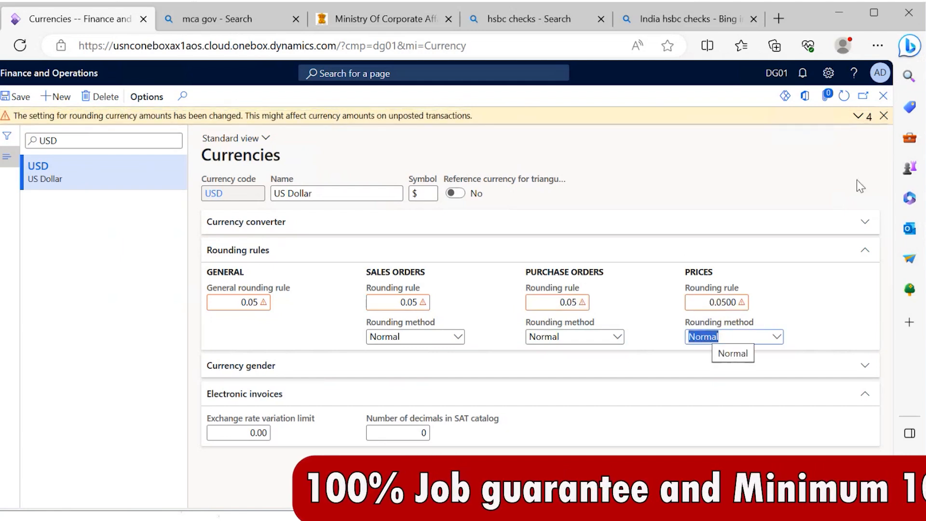
click(884, 115)
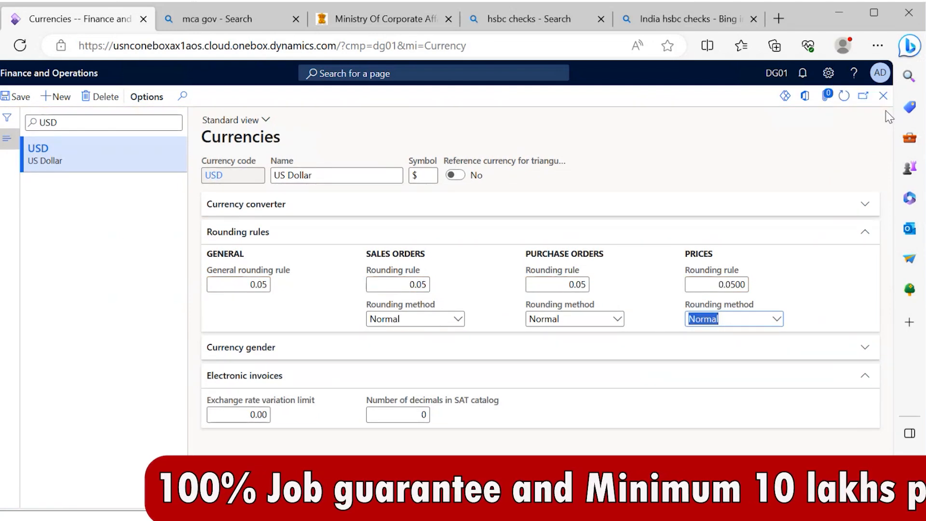
Switch to Notepad and add a rounding example line with the amount 1250.63 and the rounded value 1250.65
key(alt+Tab)
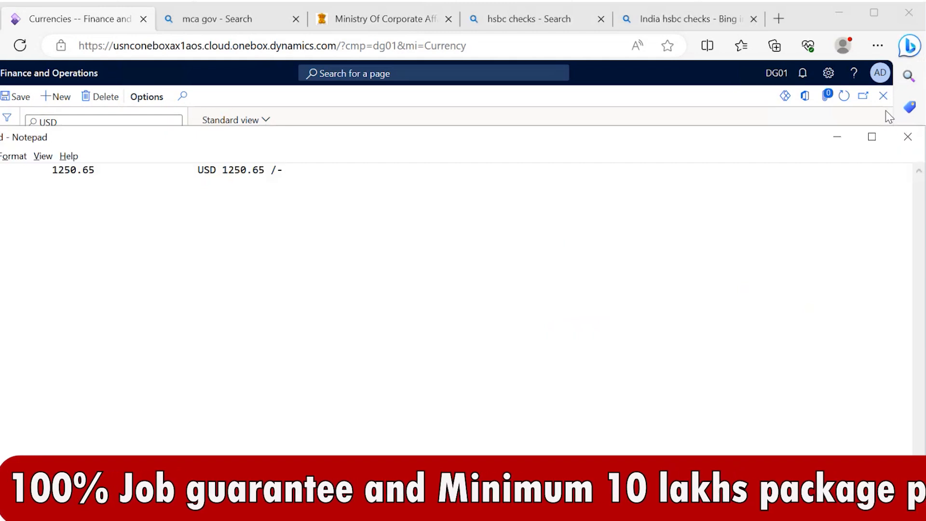
key(Tab)
key(Tab)
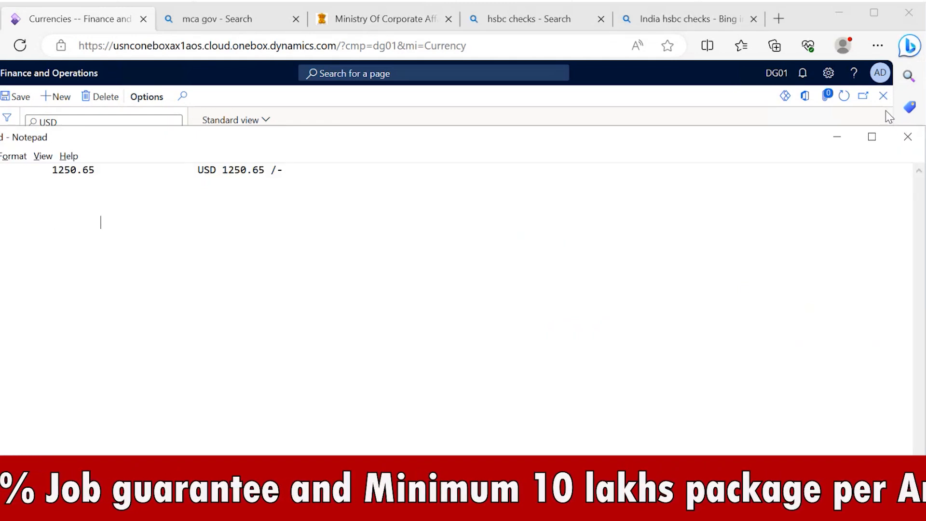
text(1250.63)
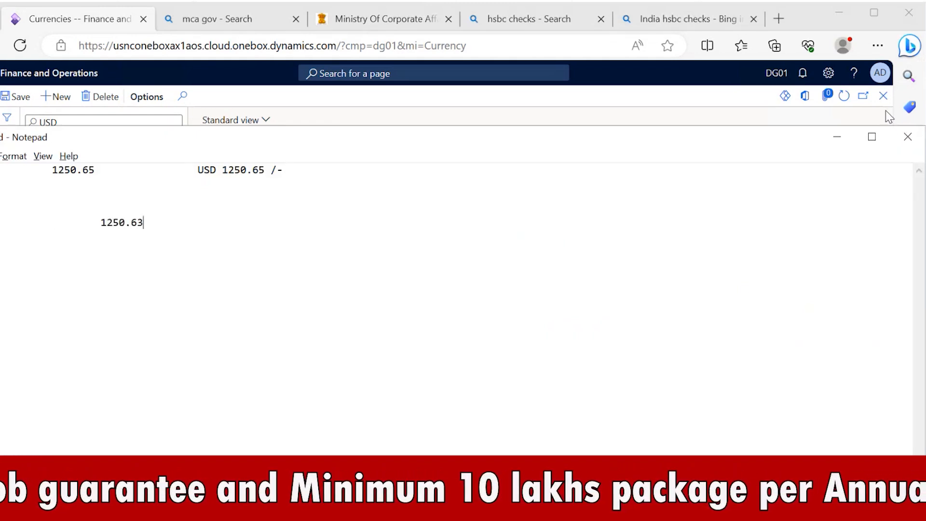
key(Tab)
key(Tab)
key(Tab)
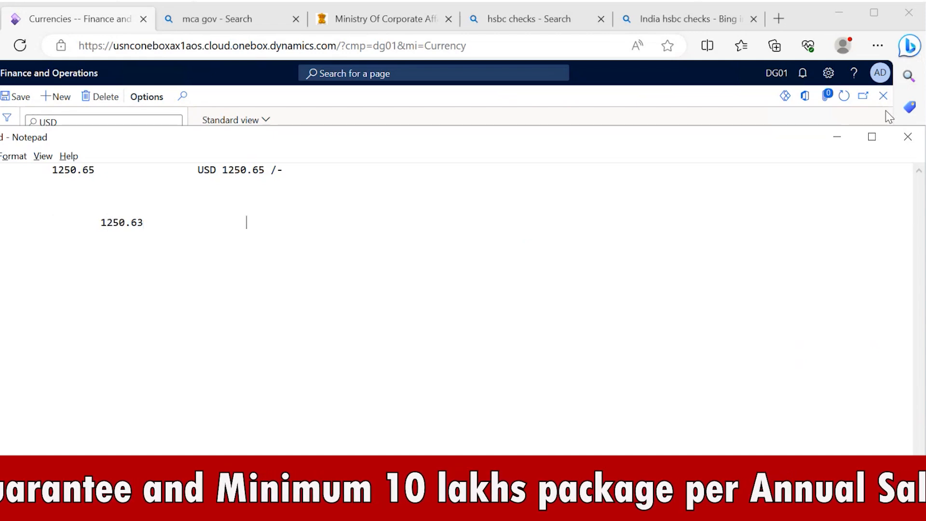
text(1250)
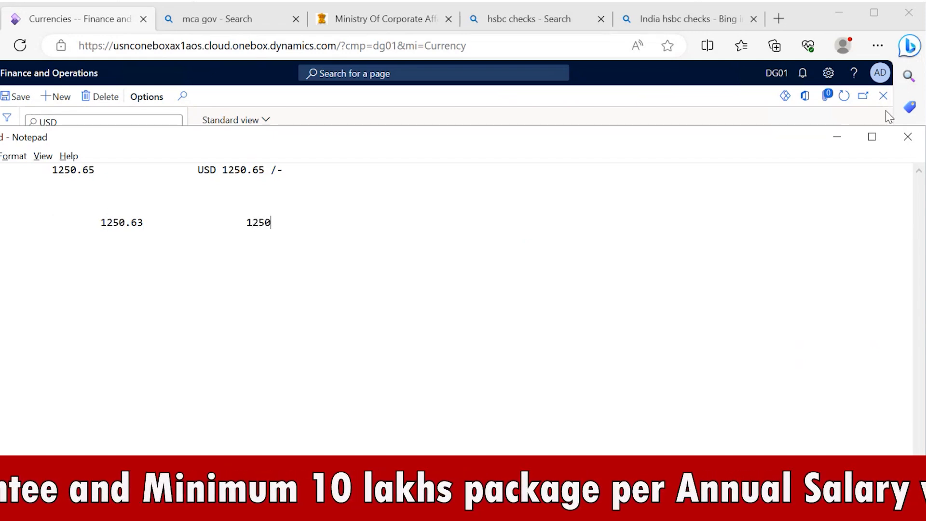
text(.65)
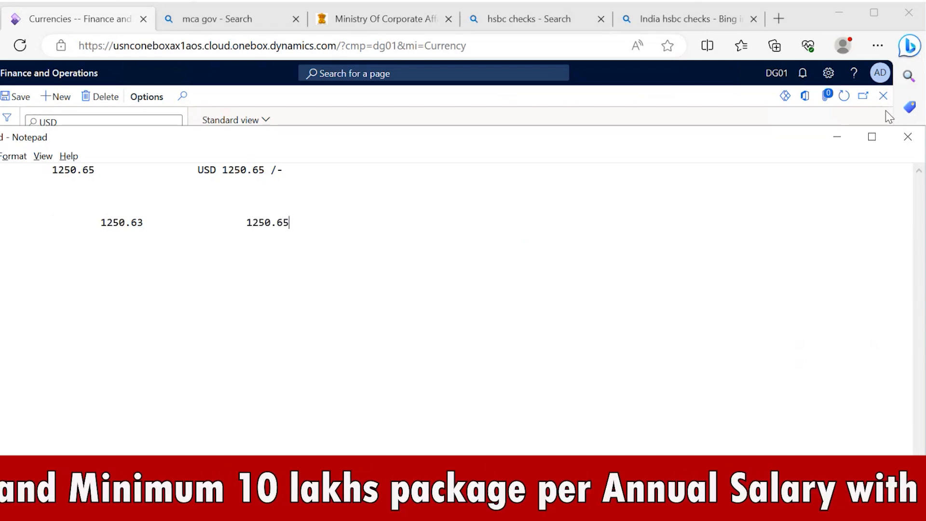
Show the Prices rounding method options on the Currencies page, and in Notepad add two dots after the rounded value 1250.65
key(alt+Tab)
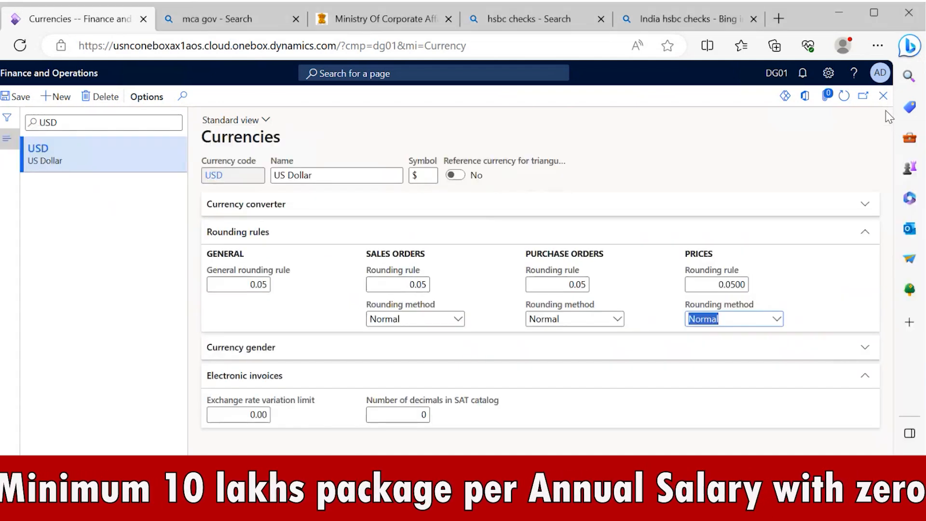
key(alt+Down)
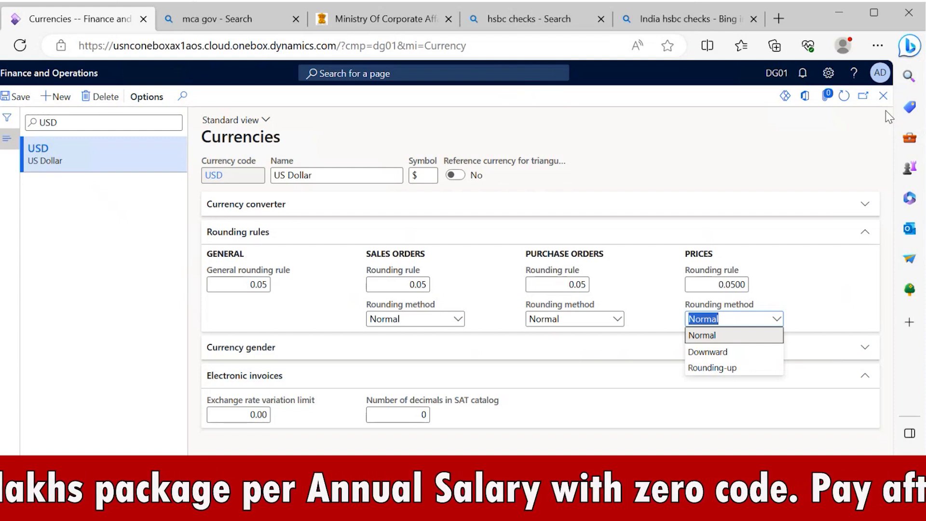
key(alt+Tab)
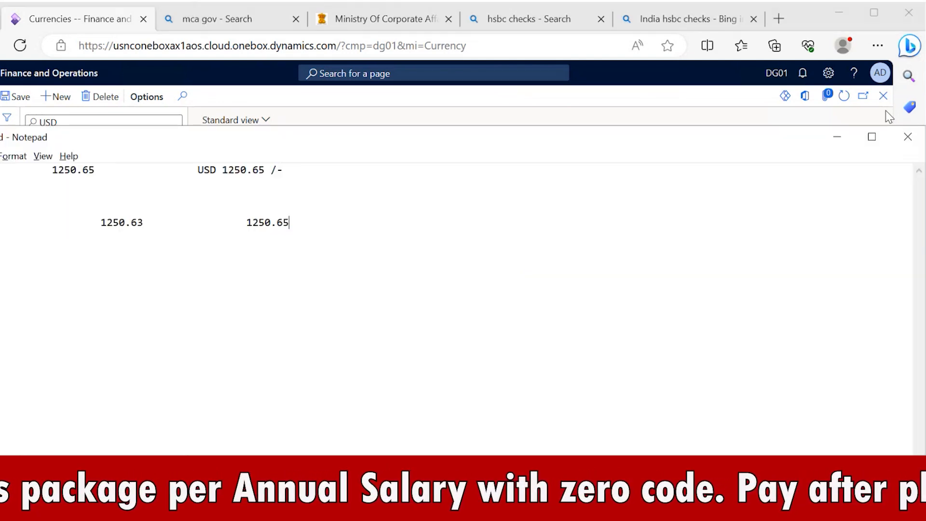
text(.)
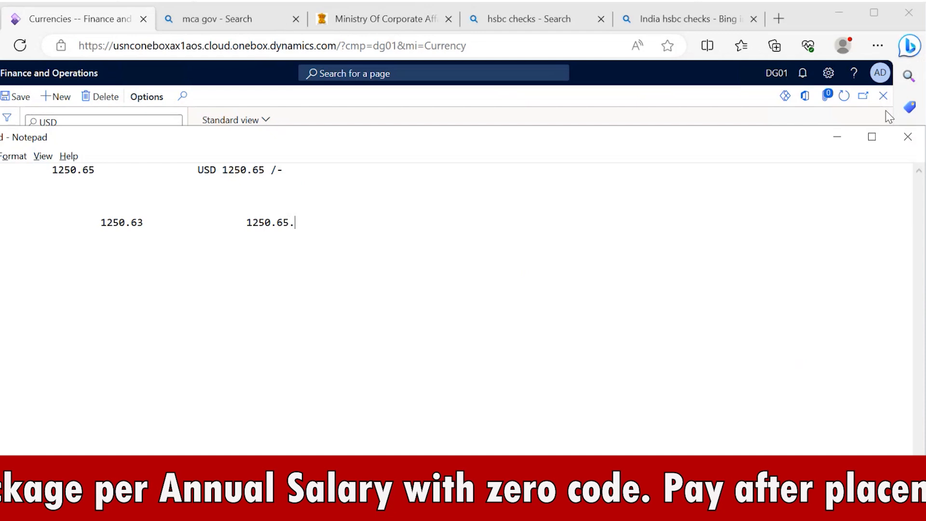
text(.)
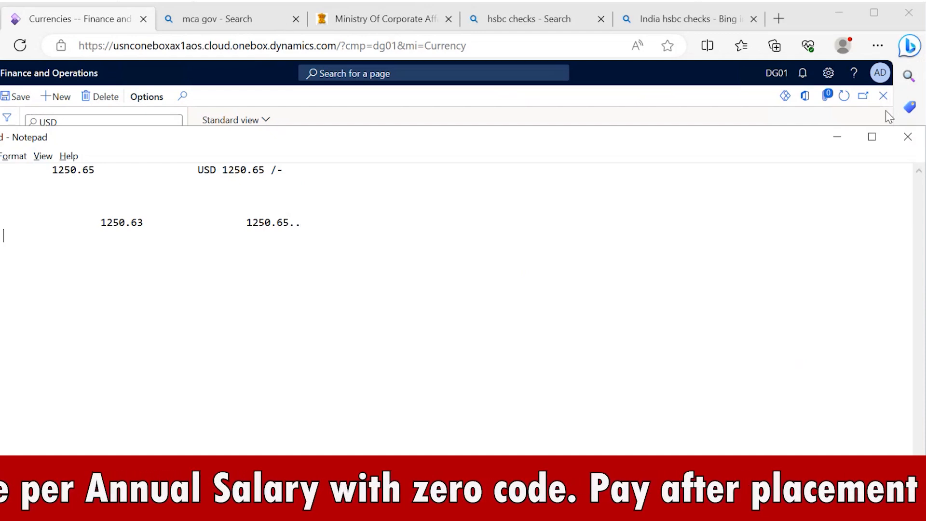
Add a second example line below 1250.63 reading 1250.65 D, and begin its rounded value with 12
key(Tab)
key(Tab)
key(Tab)
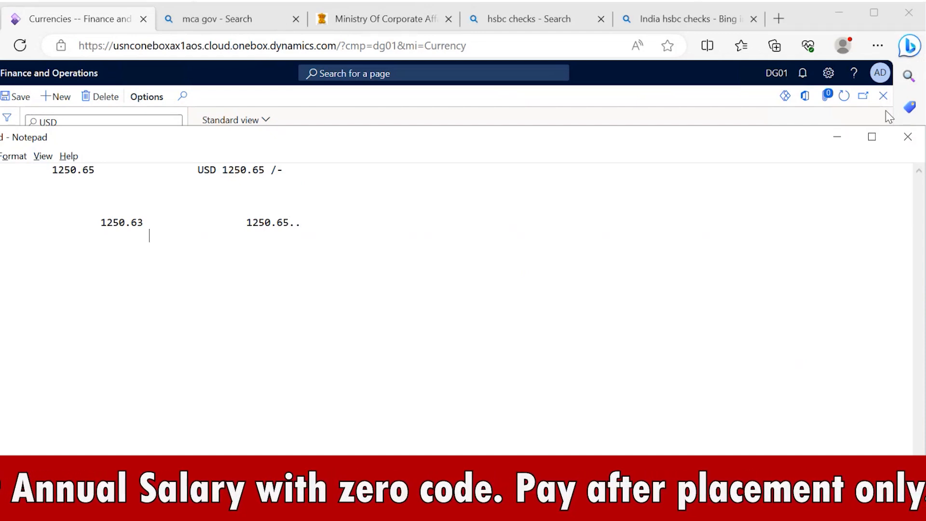
key(Tab)
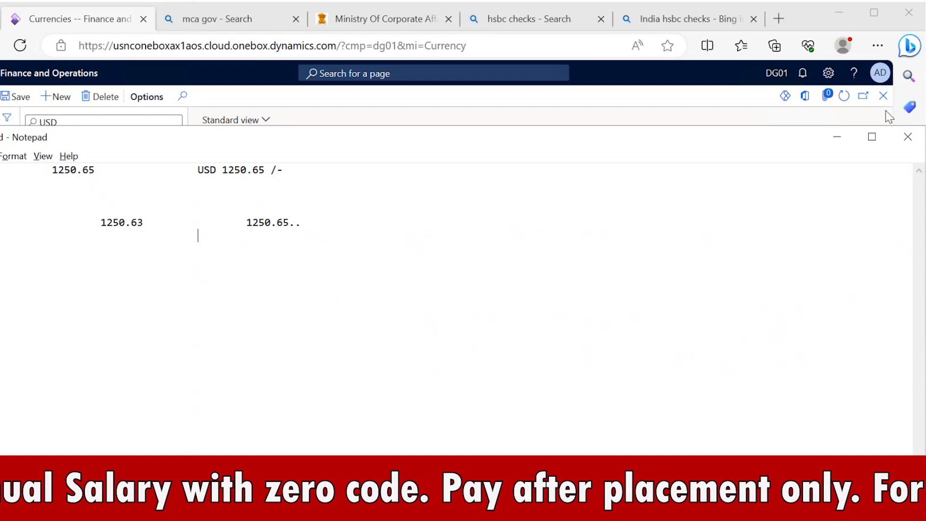
key(BackSpace)
key(BackSpace)
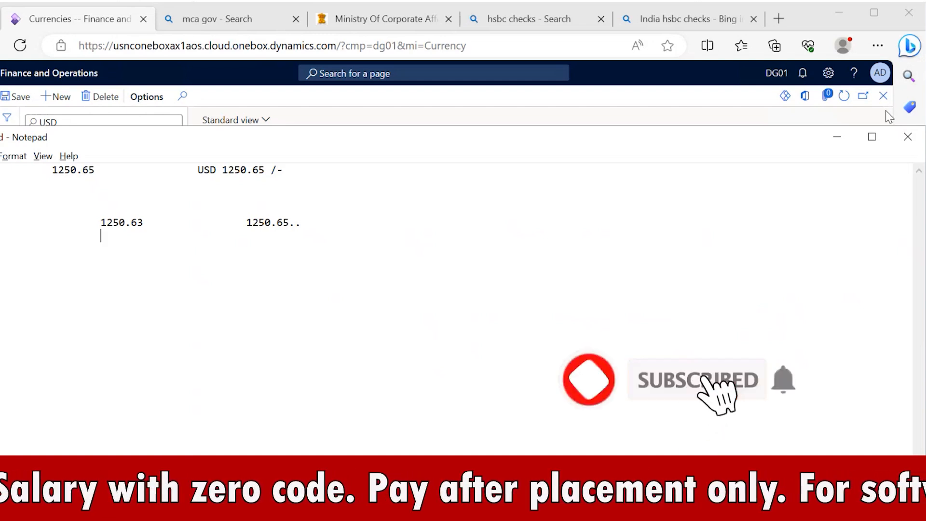
text(1250.6)
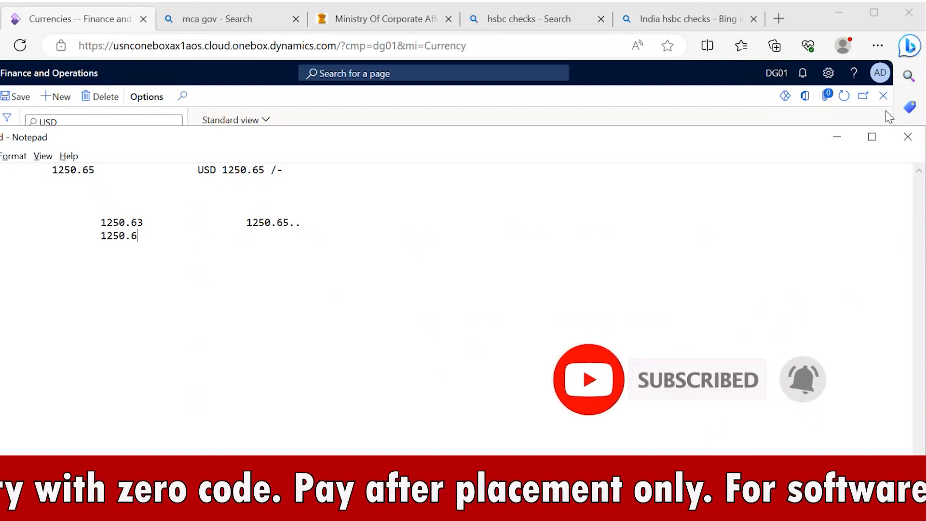
text(5 D)
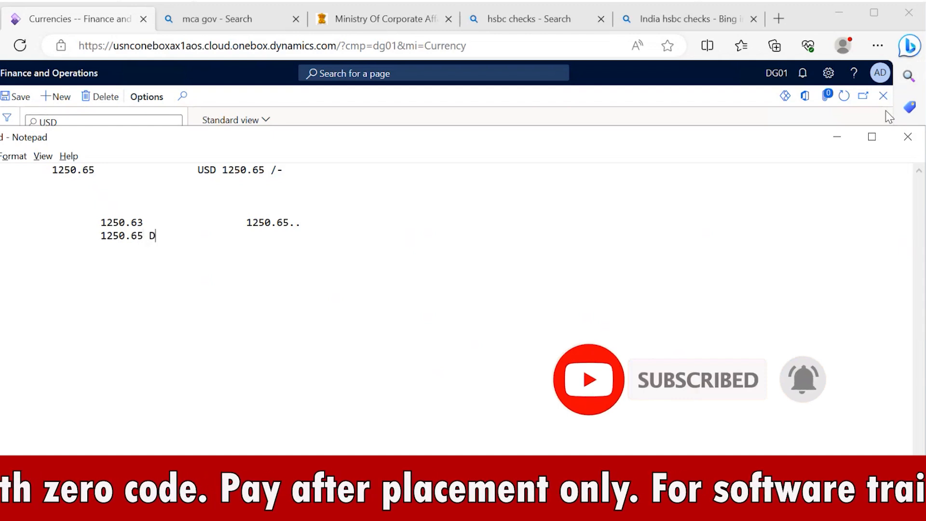
key(Tab)
key(Tab)
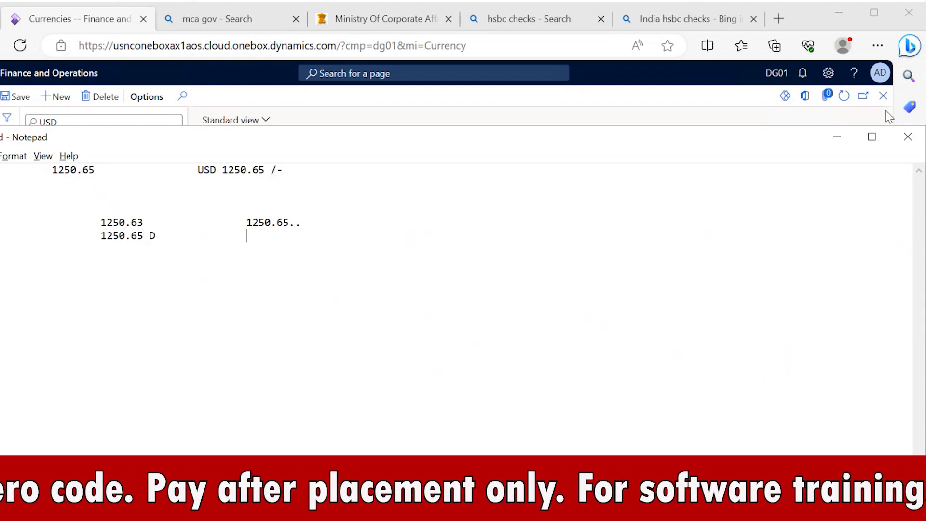
text(12)
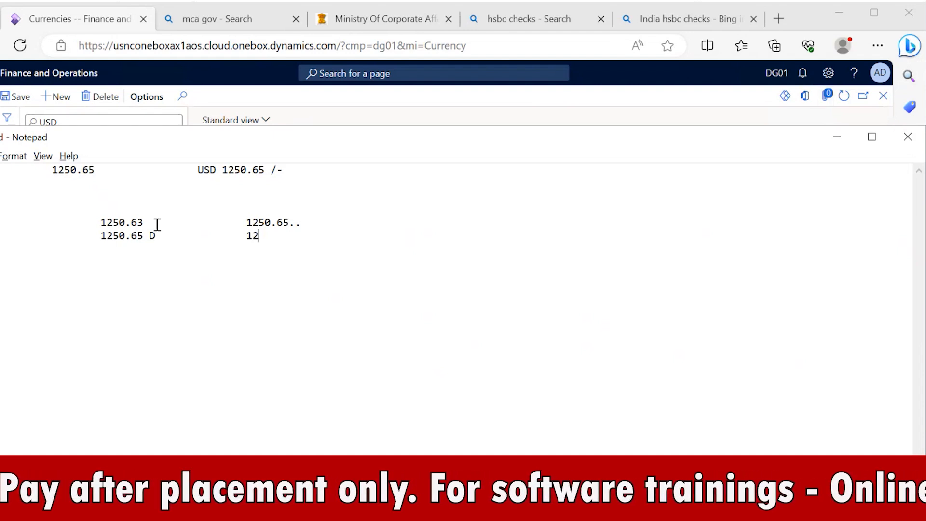
Change the second example's amount to 1250.64 and complete its rounded value as 1250.60
click(142, 232)
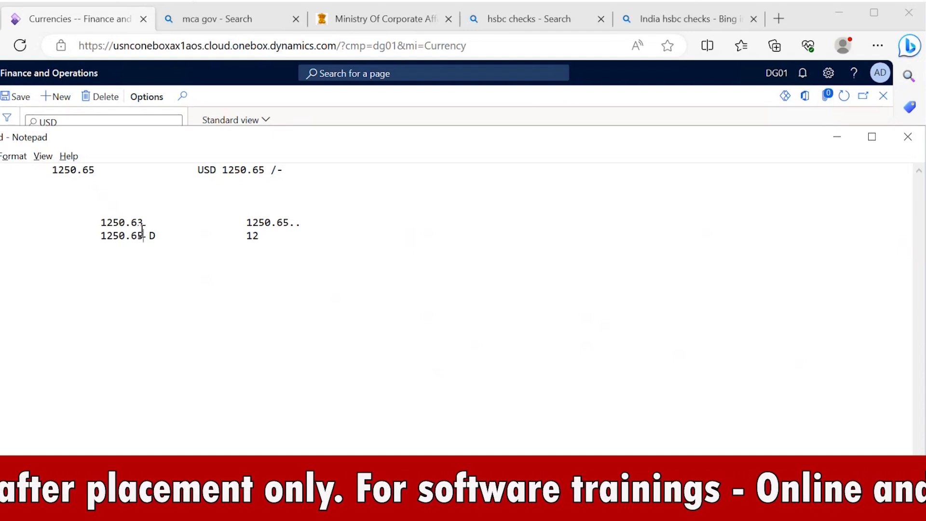
key(BackSpace)
text(4)
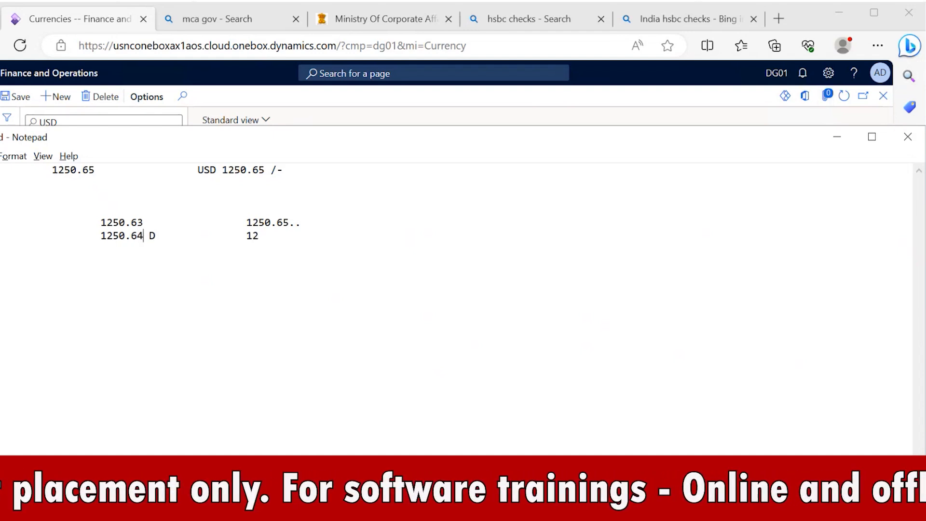
text(00)
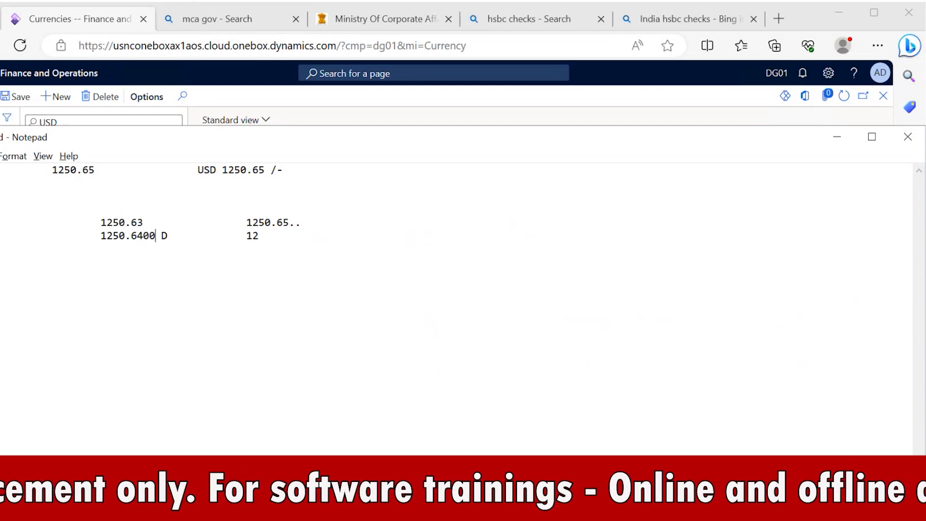
key(BackSpace)
click(149, 235)
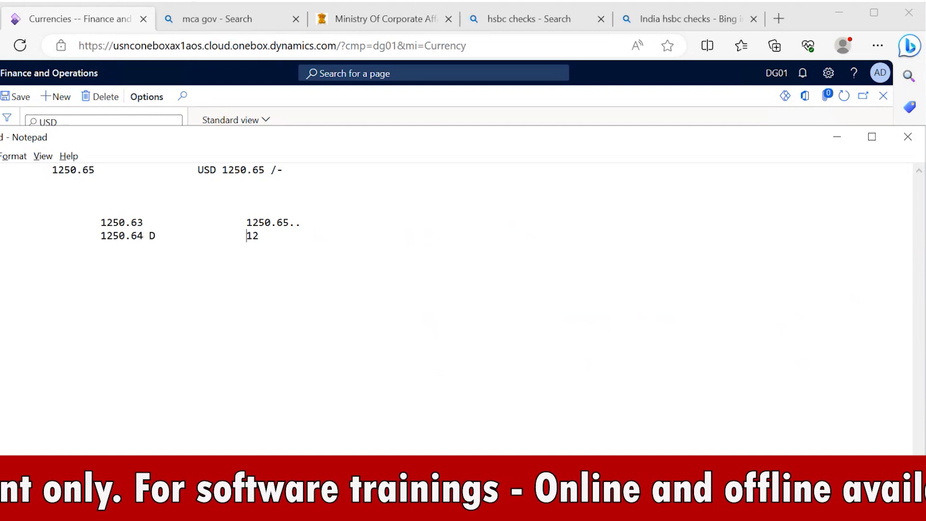
click(259, 236)
text(50.)
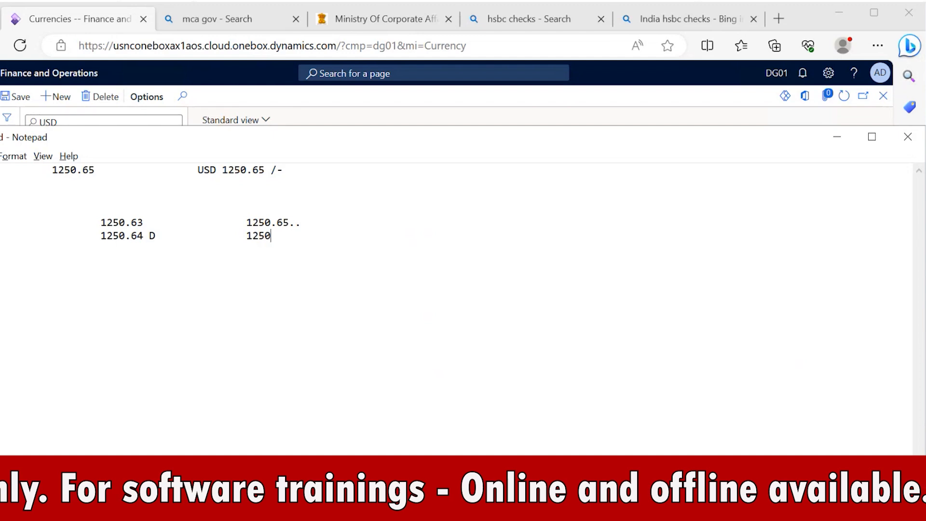
text(60)
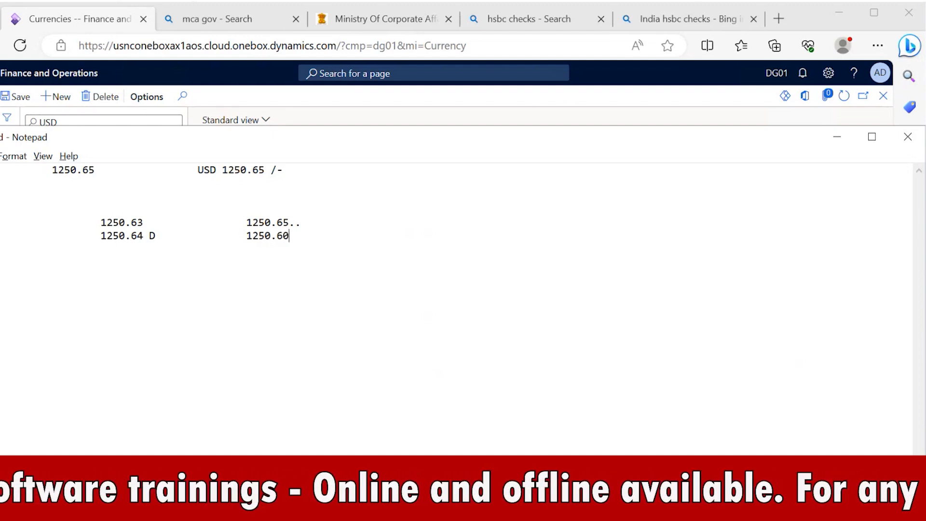
Return to the Currencies page and highlight Rounding-up among the Prices rounding method options without applying it
key(alt+Tab)
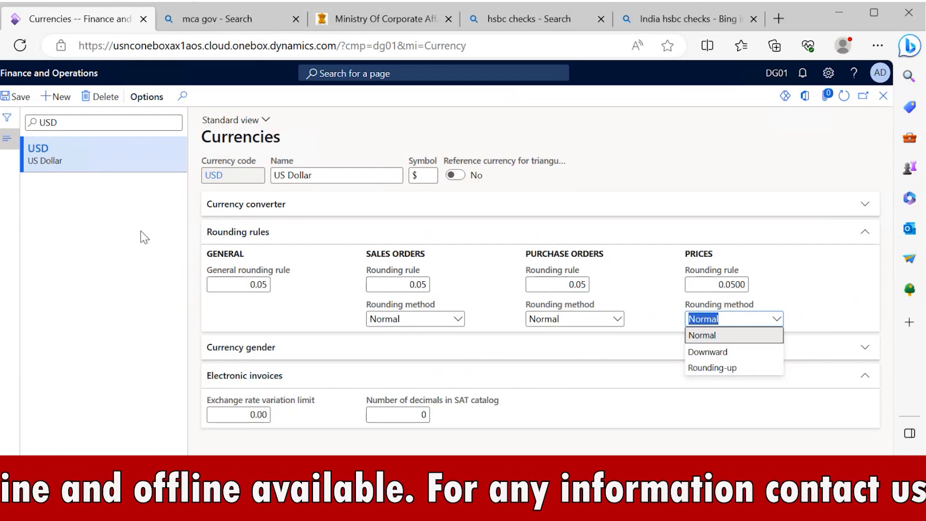
key(Down)
key(Down)
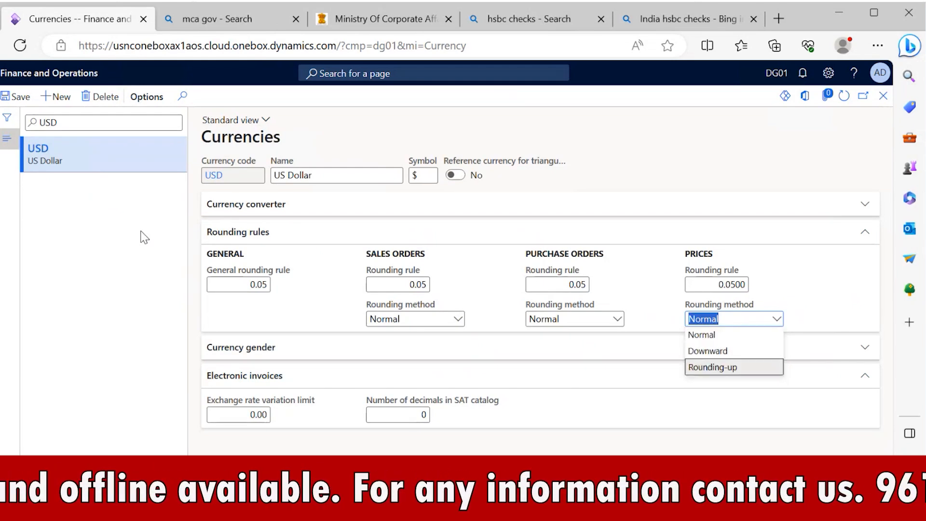
In Notepad, add a third example line with the amount 1250.61 and the rounded value 1250.65
key(alt+Tab)
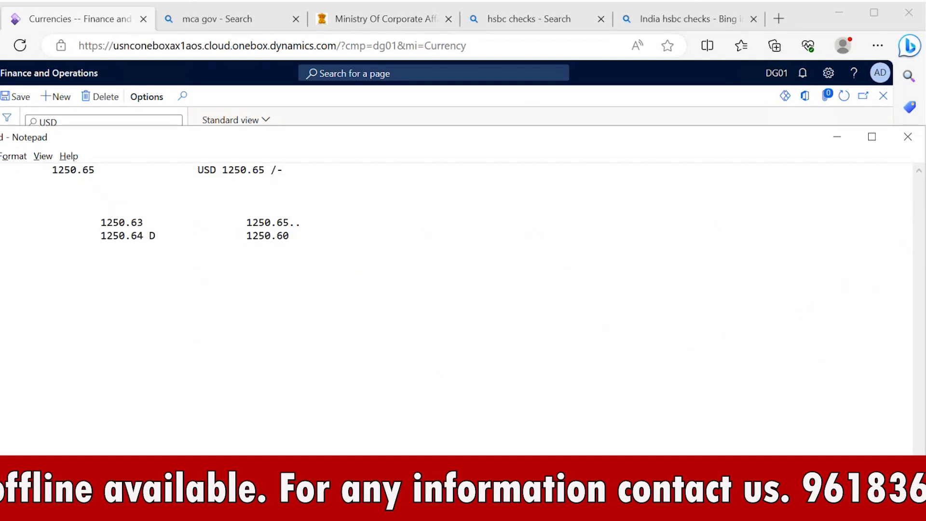
key(Tab)
key(Tab)
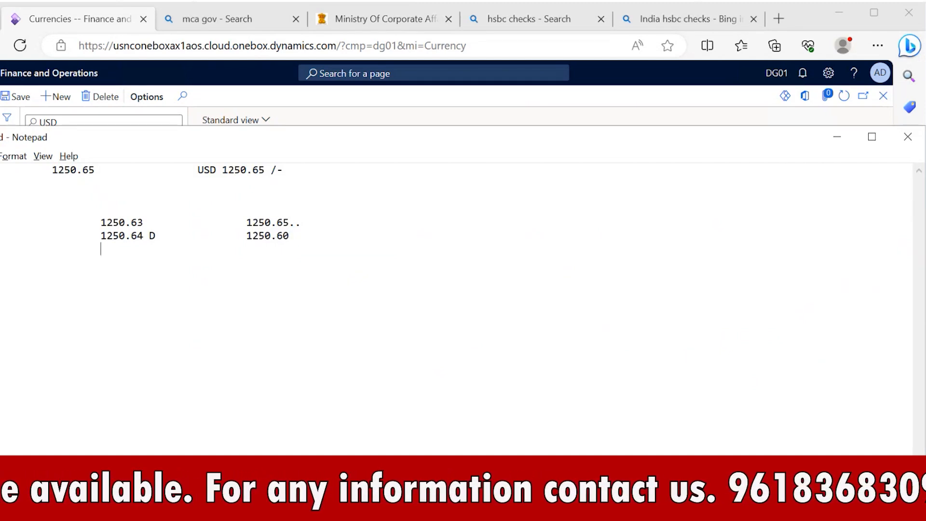
text(1250)
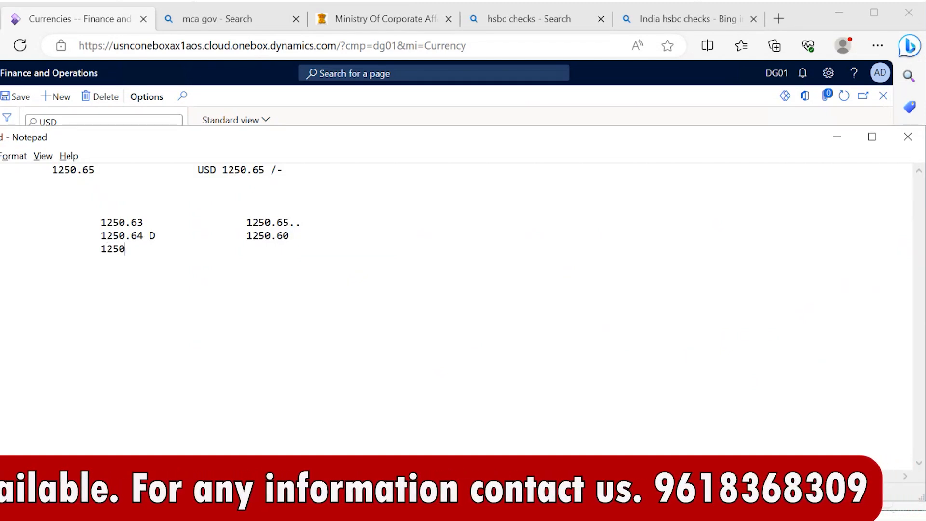
text(.61)
key(Tab)
key(Tab)
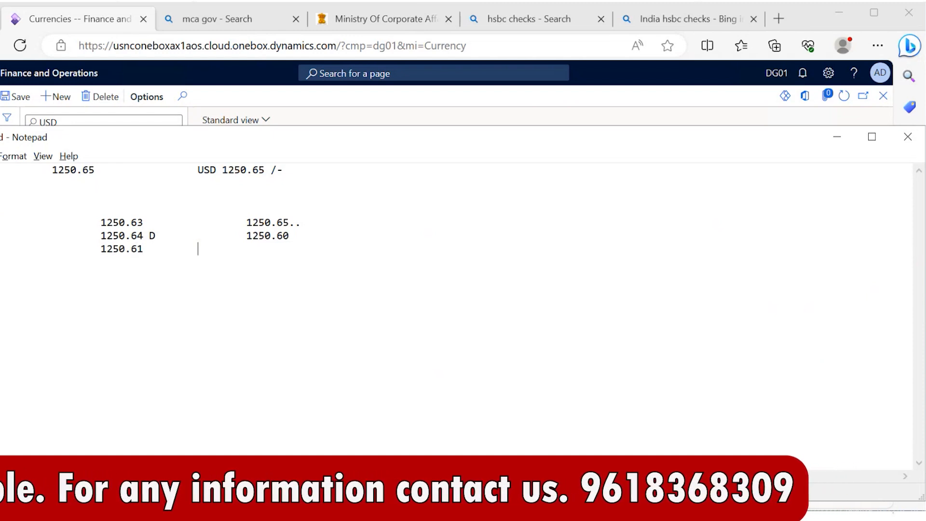
key(Tab)
text(1250.)
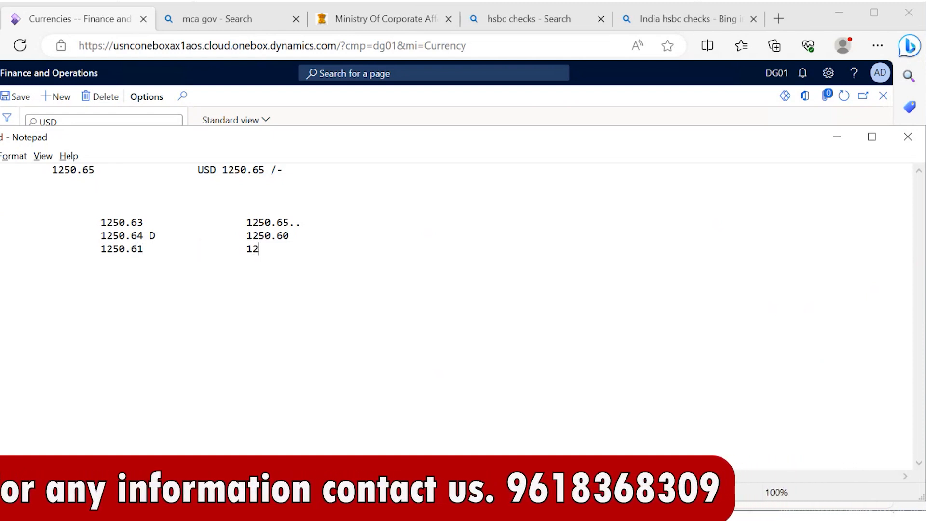
text(65)
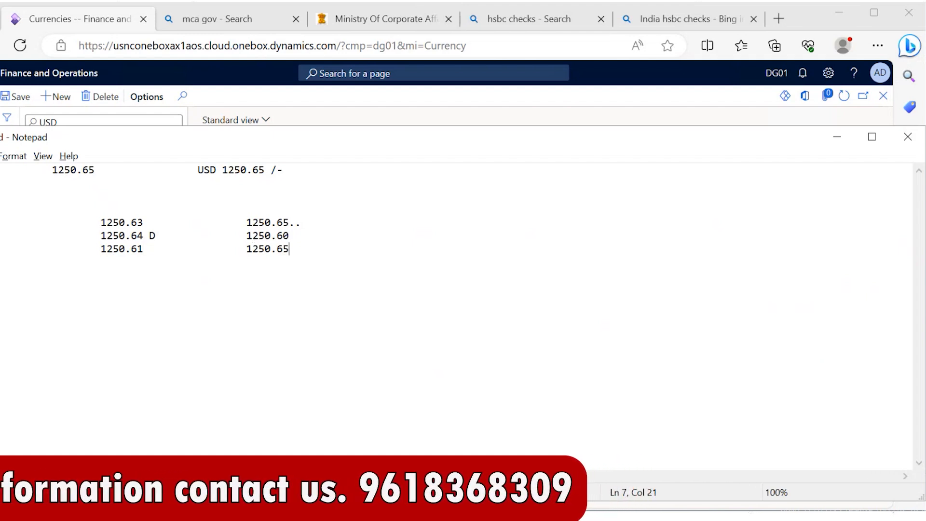
Mark the third example's amount, 1250.61, with the letter R
key(ctrl+Left)
key(ctrl+Left)
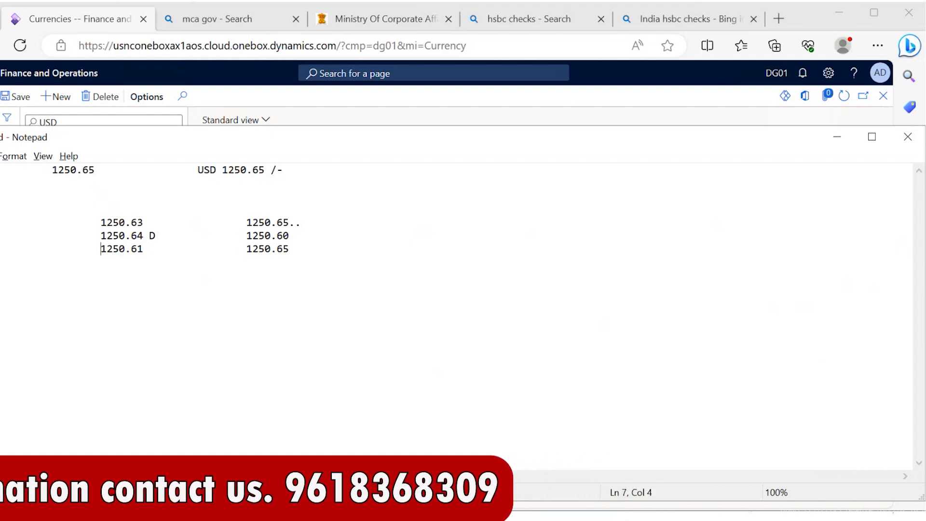
key(ctrl+Right)
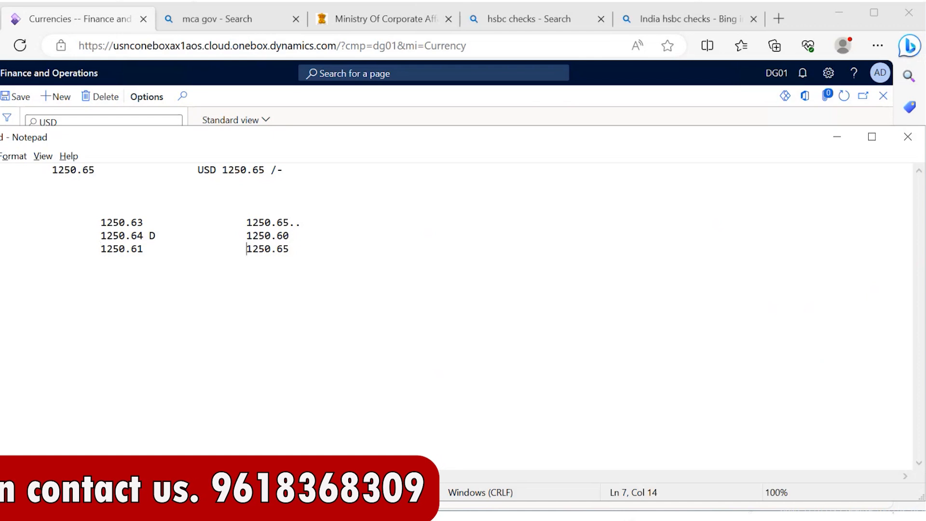
key(Left)
key(Left)
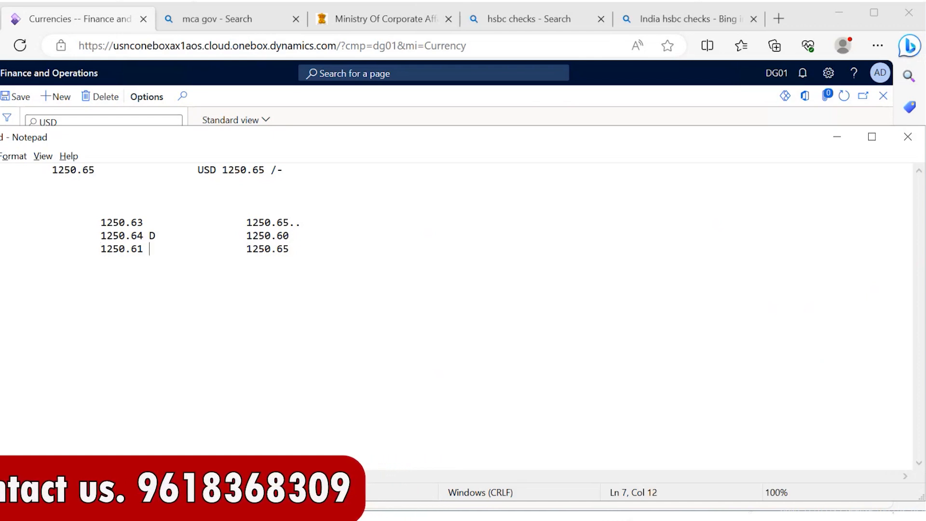
text(R)
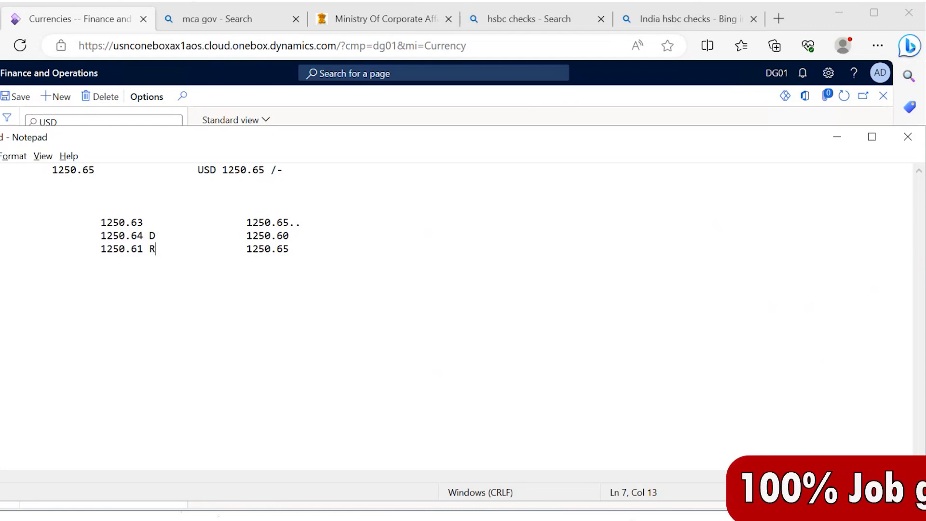
On the first example line, insert 689 after 1250.63 and 6. ahead of the rounded value 1250.65.
key(Up)
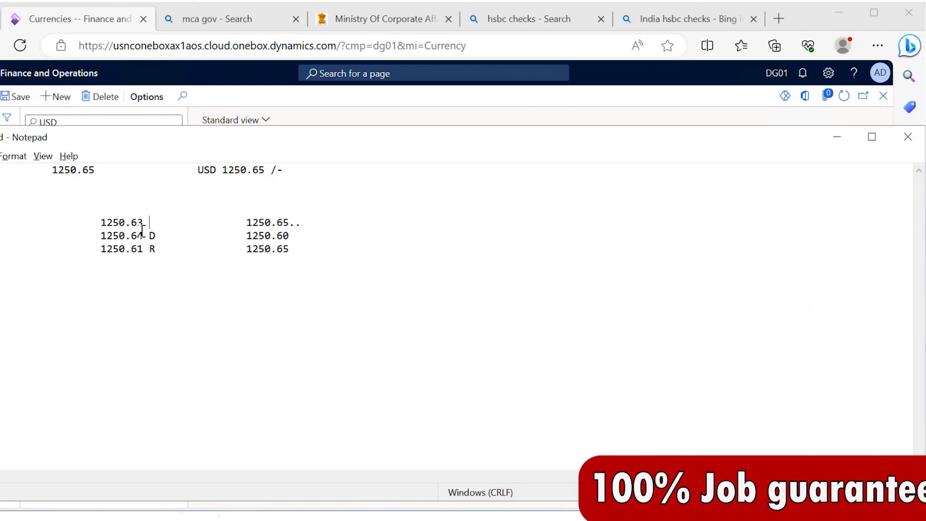
text(689)
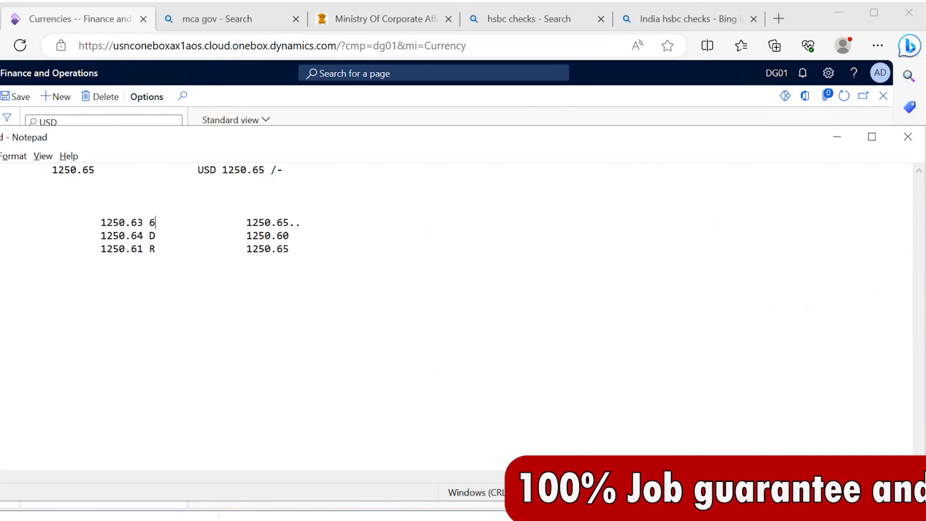
key(Tab)
key(Tab)
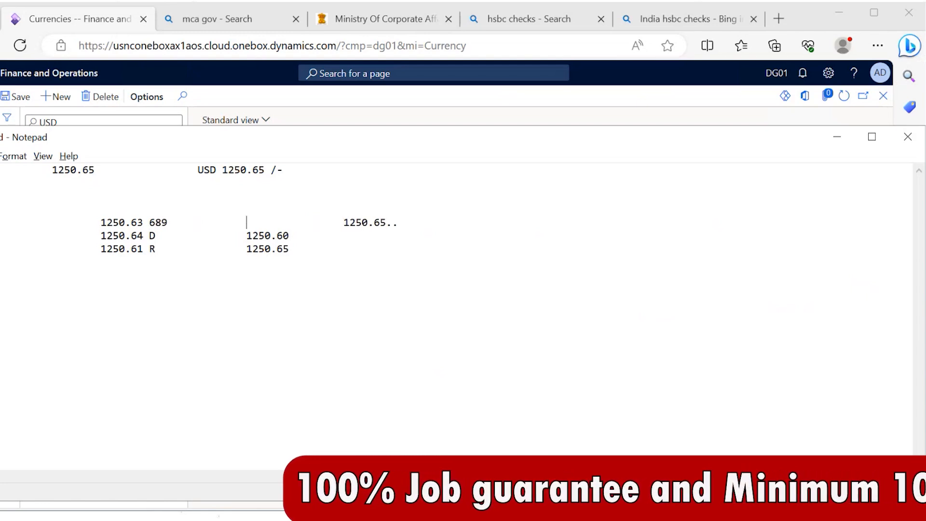
text(6)
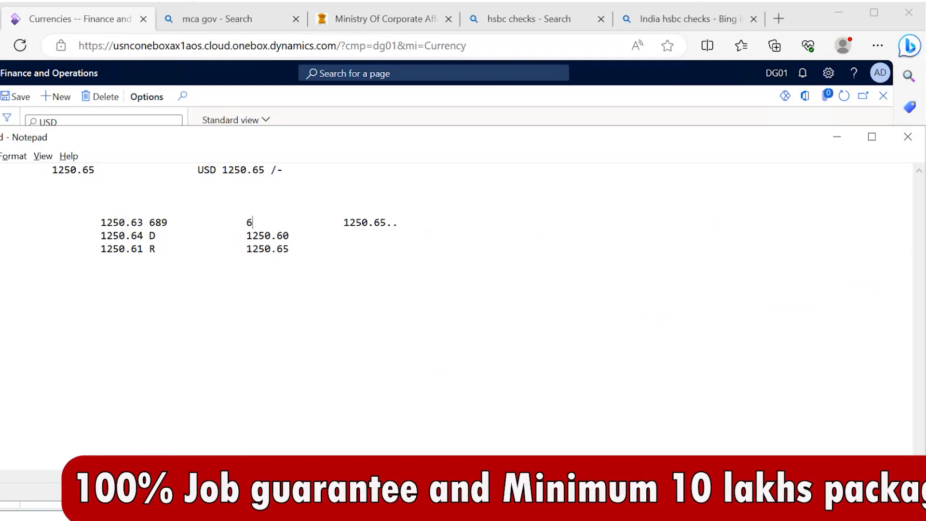
text(.)
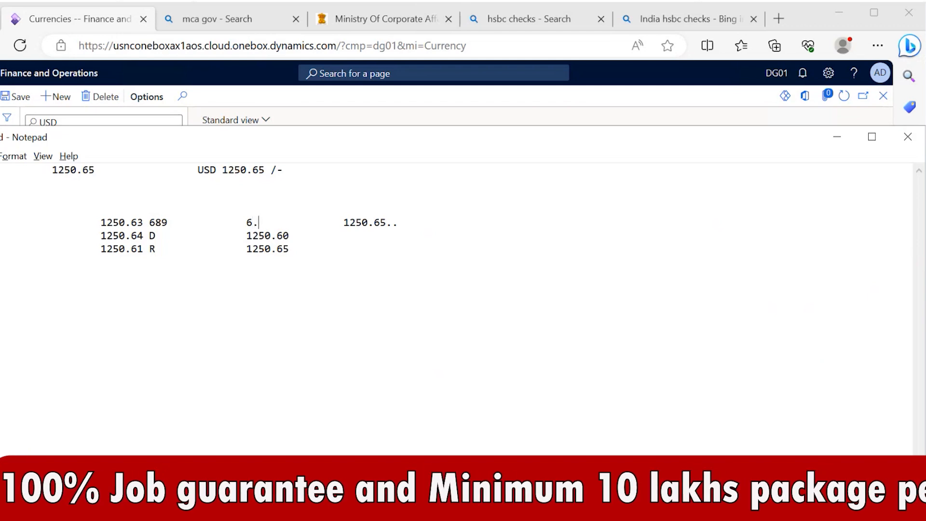
Move the rounded value 1250.65.. onto its own indented line, separated by a blank line from the first example
key(Return)
key(Return)
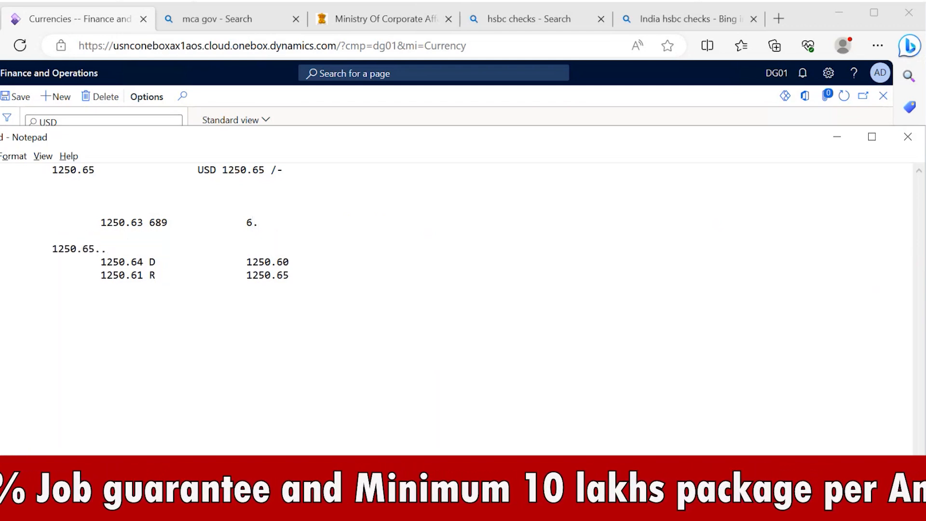
key(Tab)
key(Tab)
key(Tab)
key(Tab)
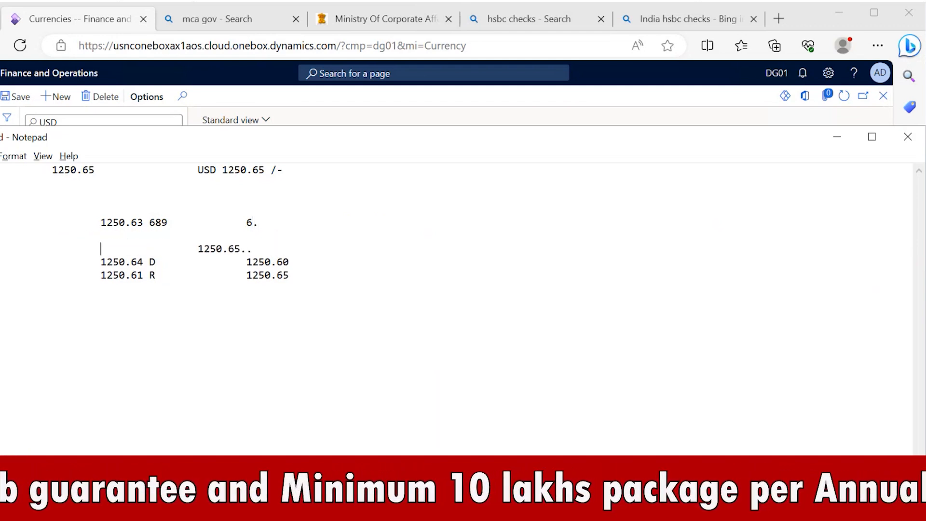
key(BackSpace)
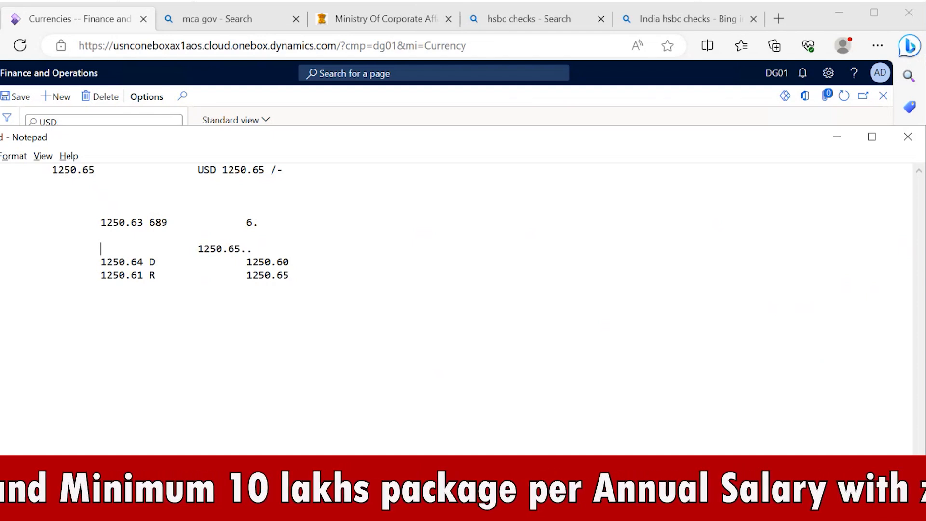
Below the three examples, add an indented line with the amount 689 and the rounded value 6
click(326, 284)
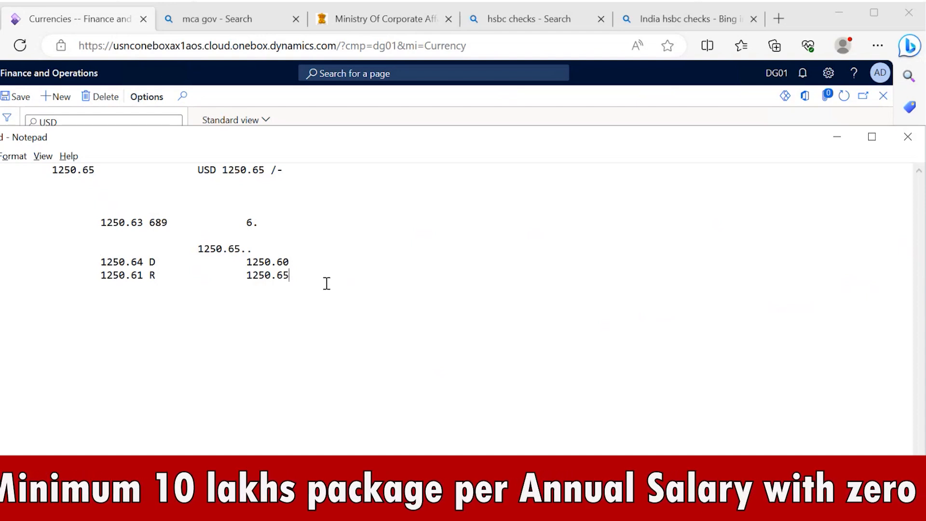
key(Tab)
key(Tab)
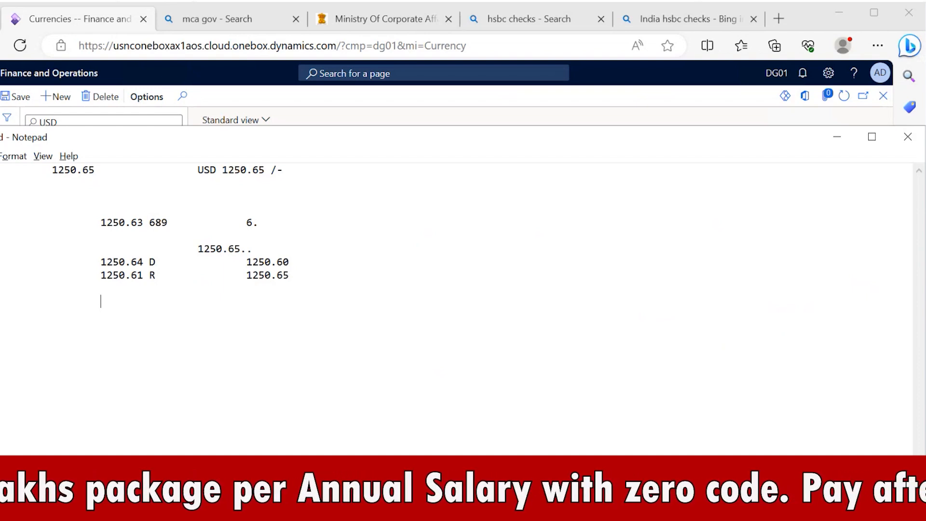
text(689)
key(Tab)
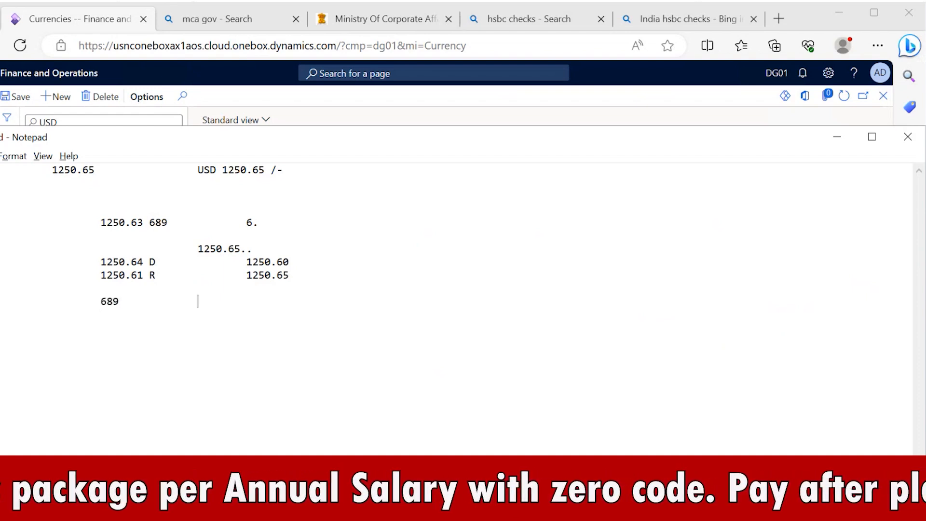
text(6)
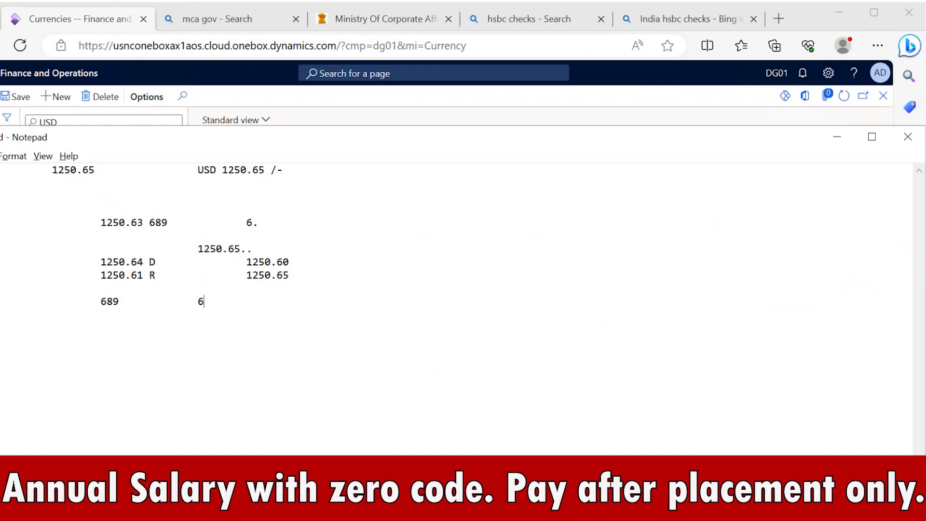
Add another indented line directly underneath with the amount 689 and the value 6.89
key(Return)
key(Tab)
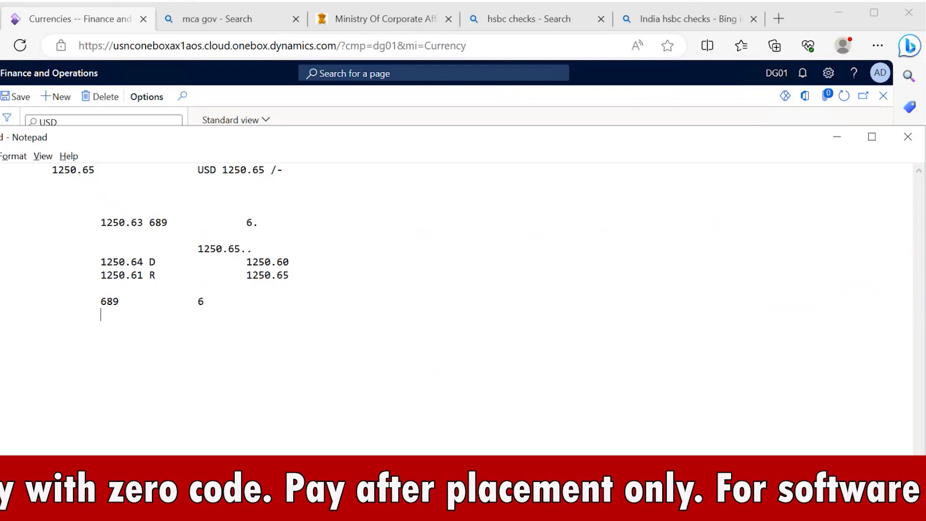
text(689)
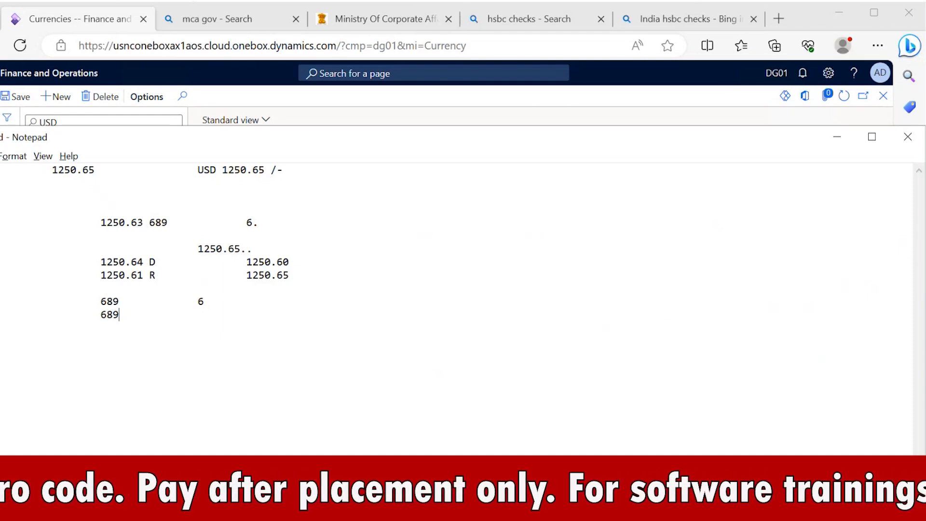
key(Tab)
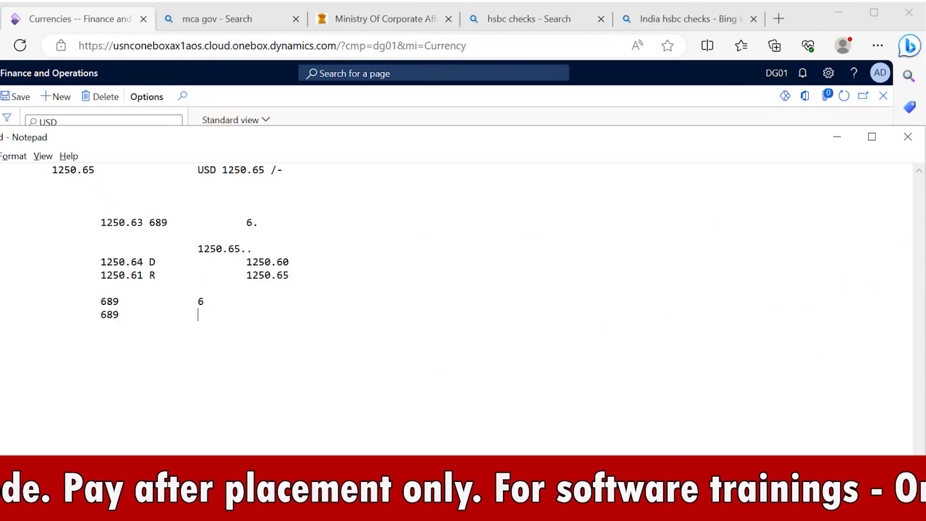
text(6.89)
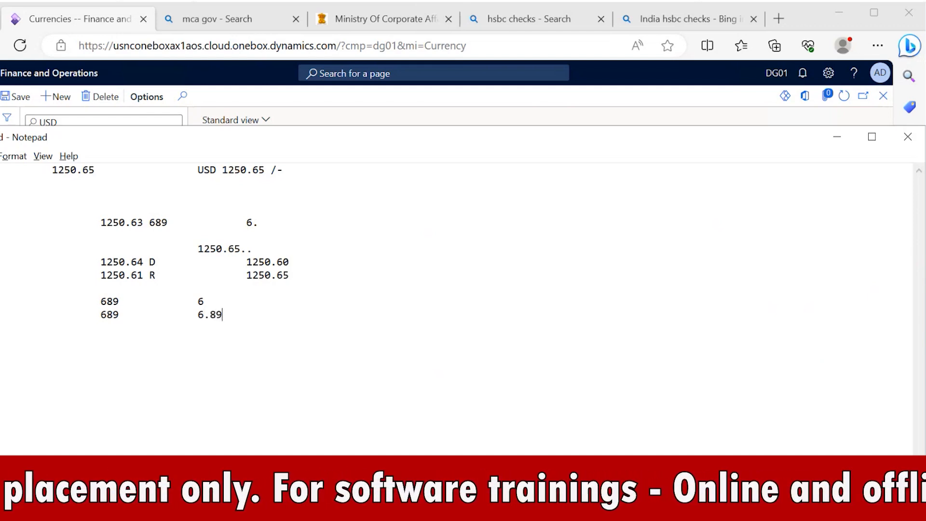
Replace the value 6.89 on the last line with 7
key(Up)
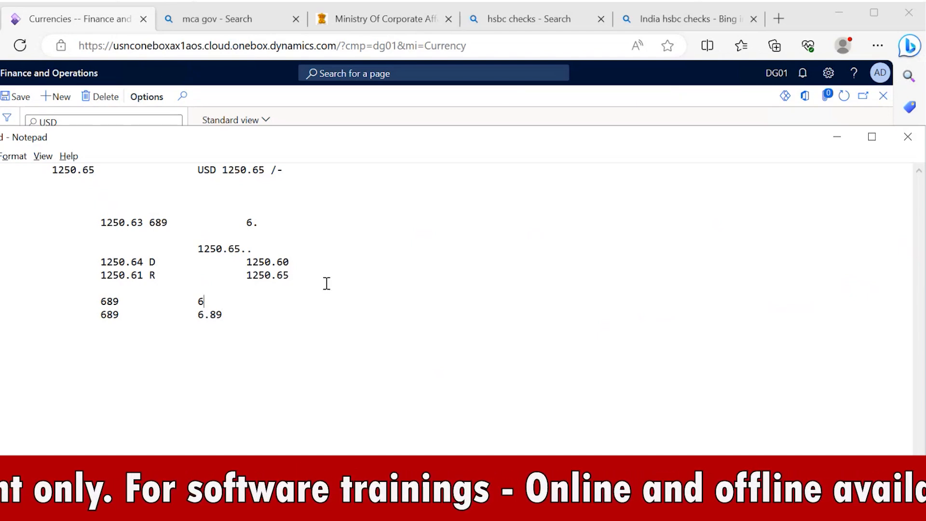
key(Down)
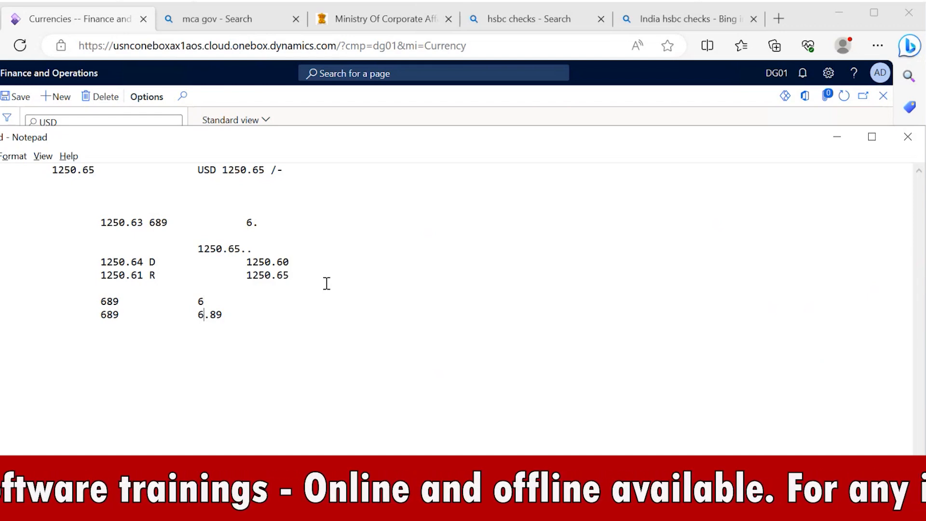
key(Right)
key(Right)
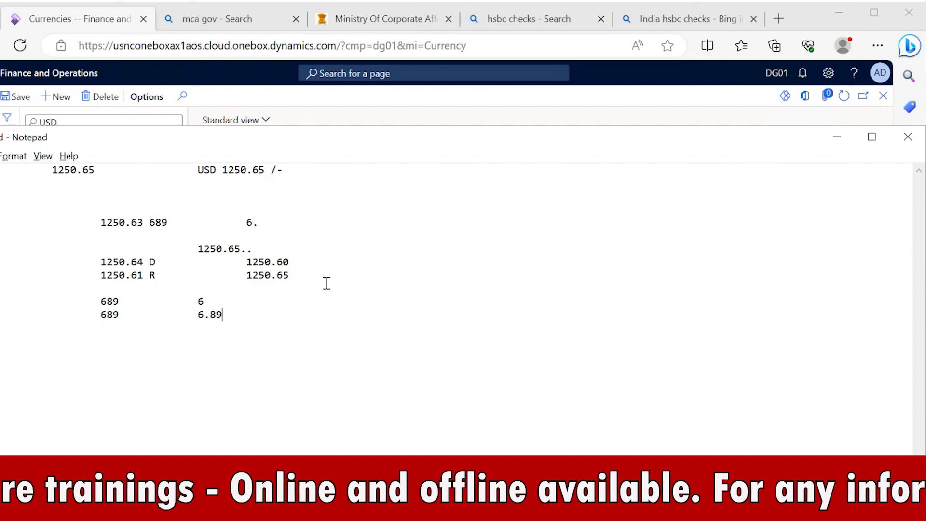
key(BackSpace)
key(BackSpace)
key(BackSpace)
key(BackSpace)
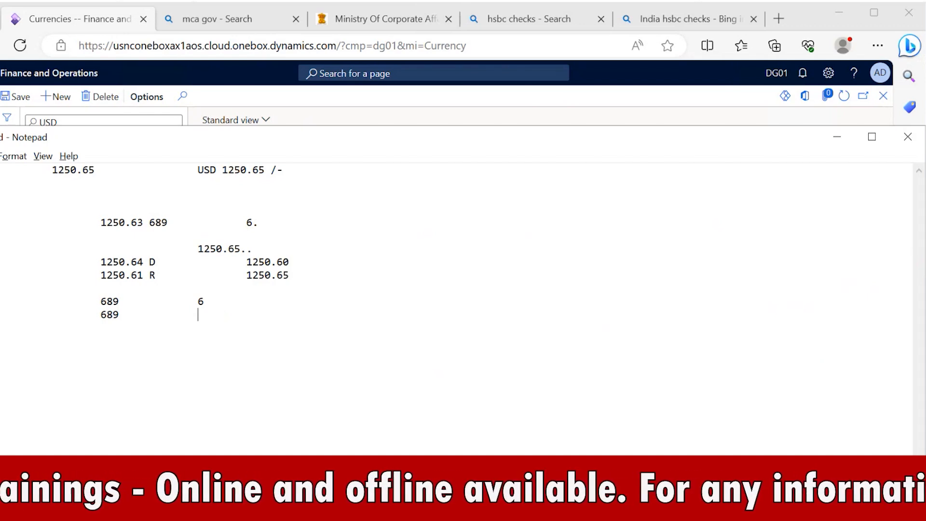
text(7)
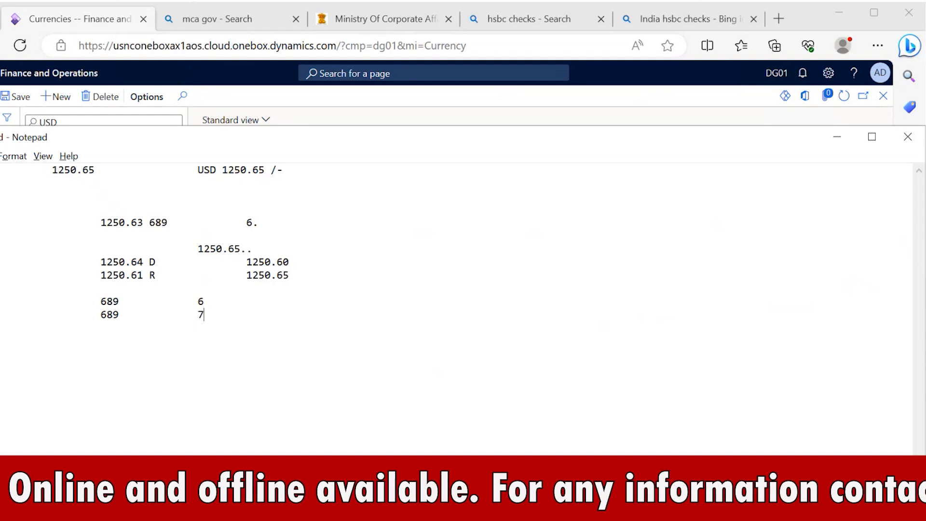
Switch to the Currencies page and set the Prices rounding method for USD to Rounding-up
key(alt+Tab)
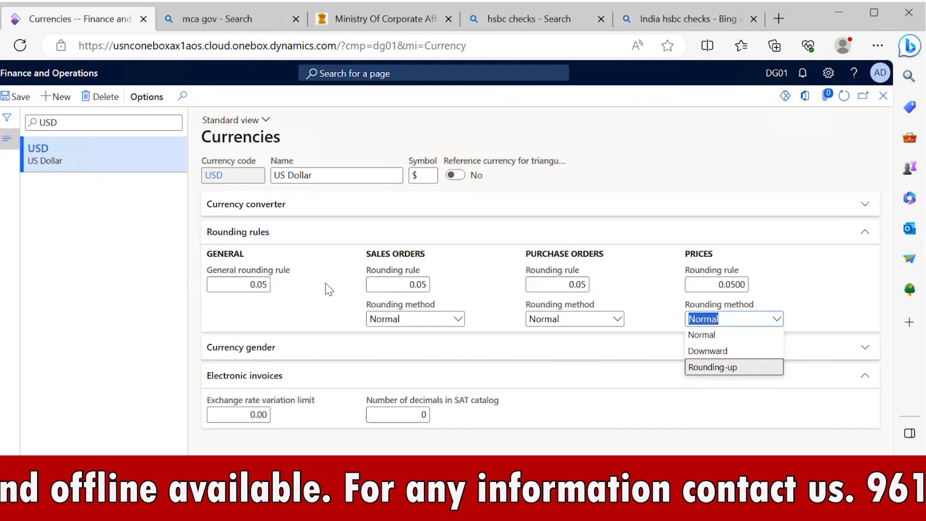
key(Up)
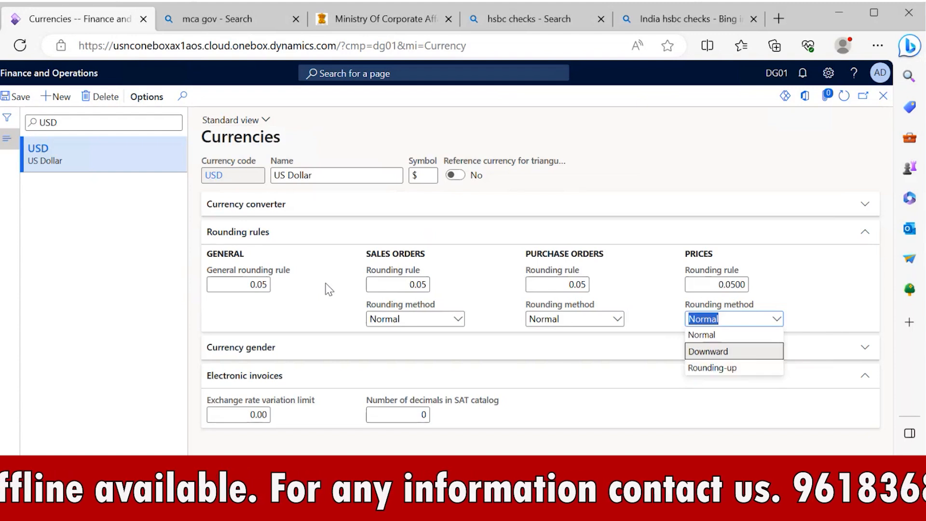
key(Up)
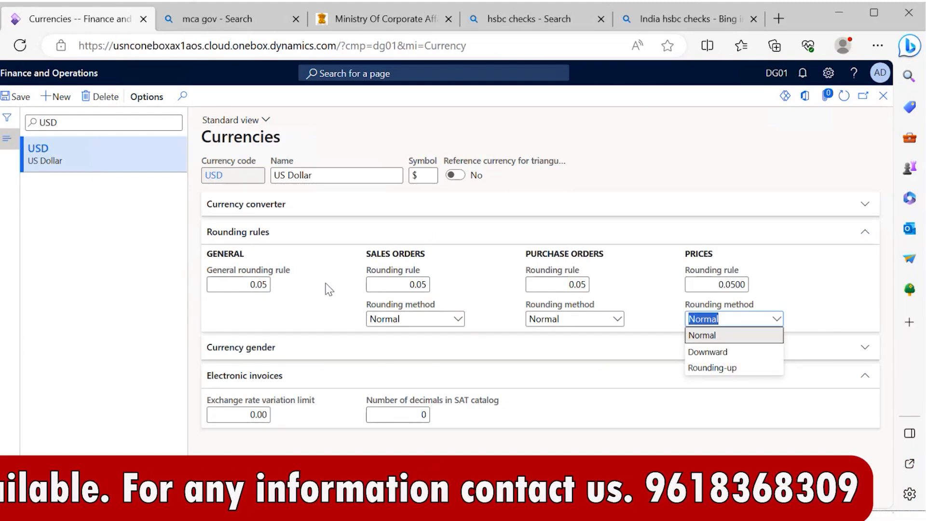
key(Down)
key(Down)
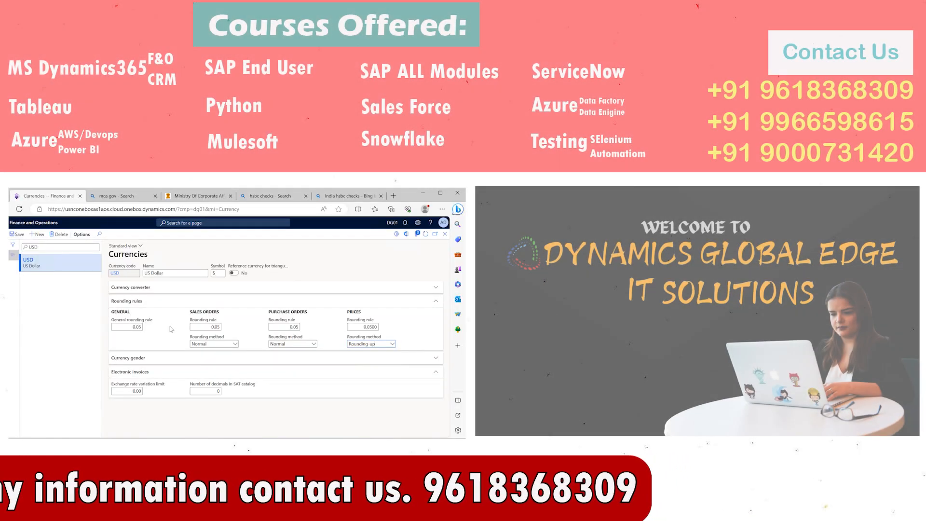
key(Return)
Set the Purchase orders rounding method for USD to Downward
key(shift+Tab)
key(shift+Tab)
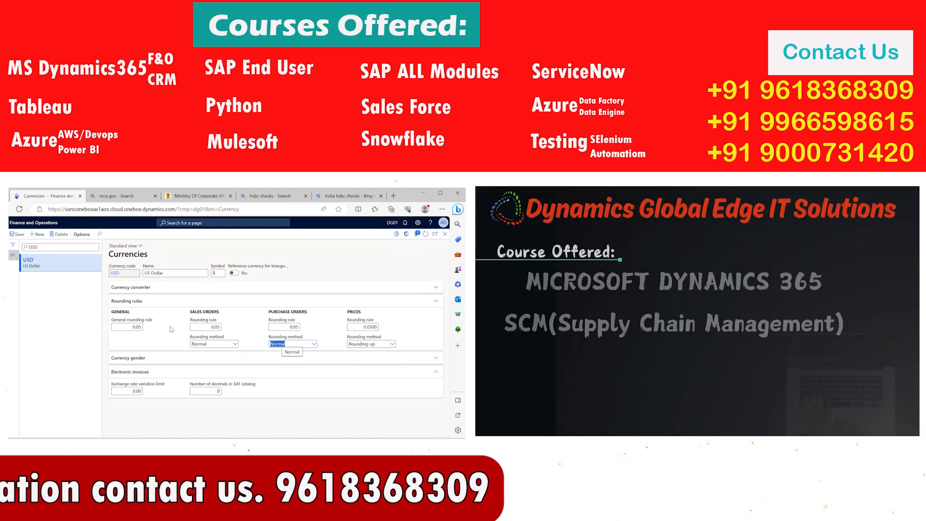
key(alt+Down)
key(Down)
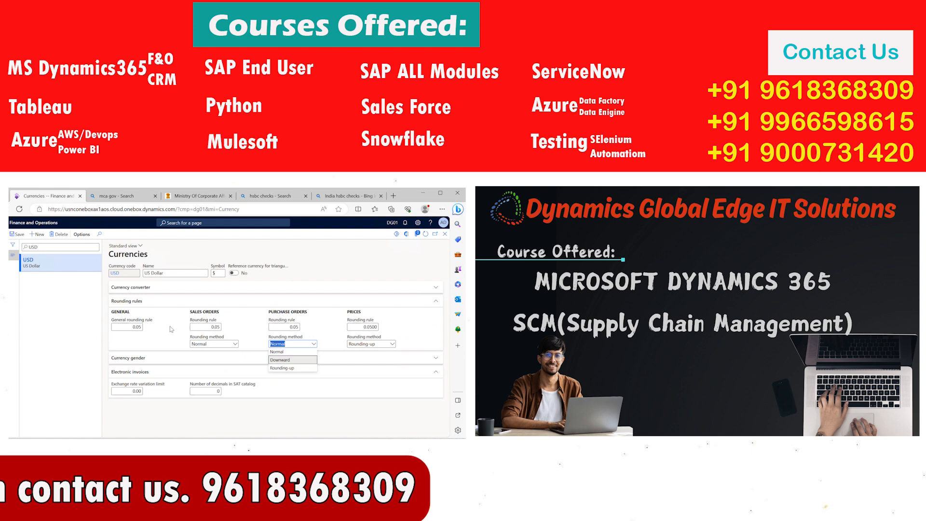
key(Return)
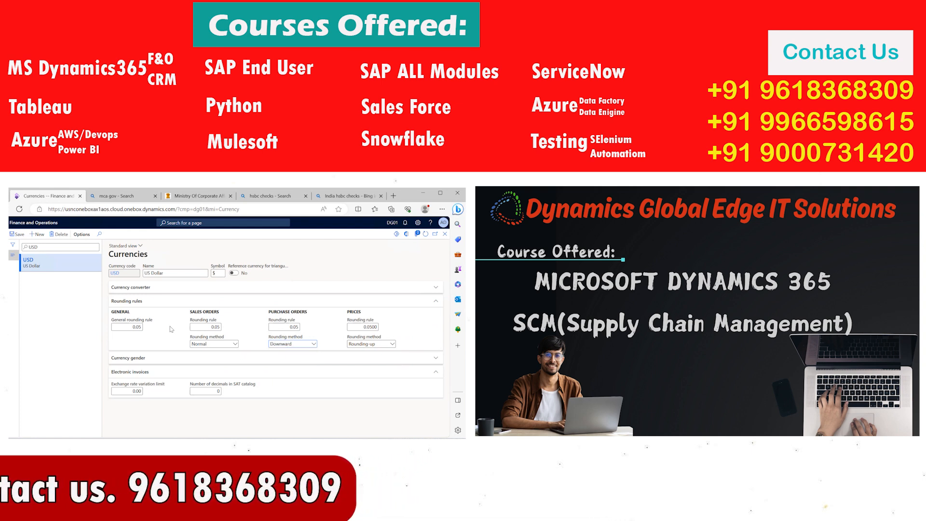
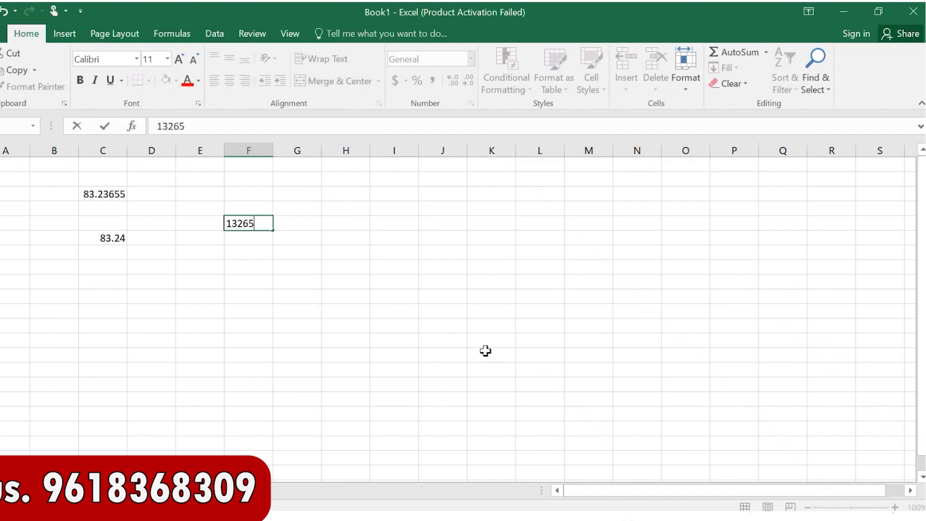
Confirm the amount 13265 in cell F5 and label it Invoice in cell E5
key(Return)
key(Up)
key(Left)
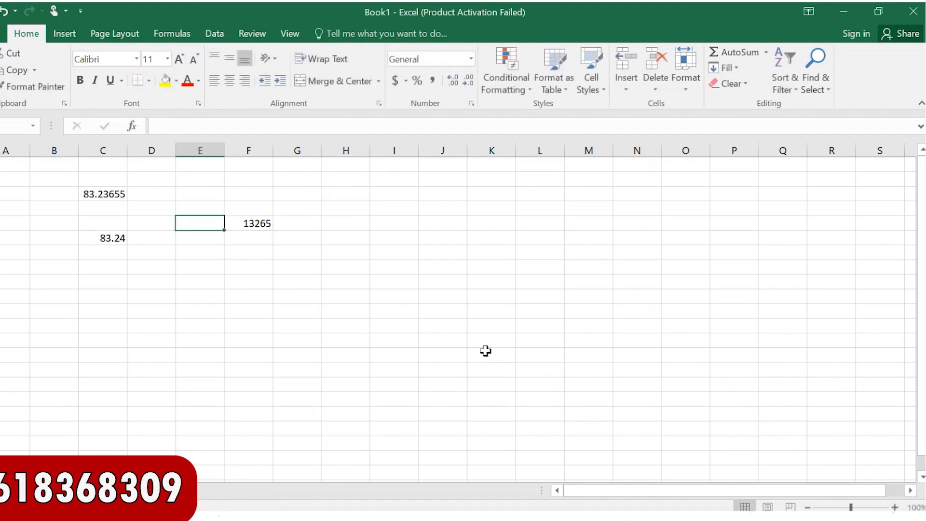
text(Invoice)
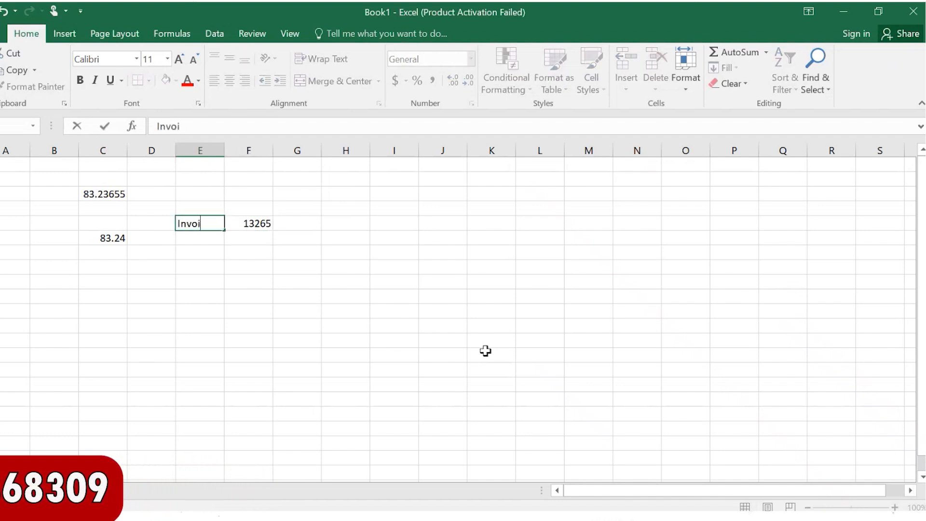
In cell H5, multiply the invoice amount by the unrounded exchange rate with the formula =F5*C3
key(Right)
key(Right)
key(Right)
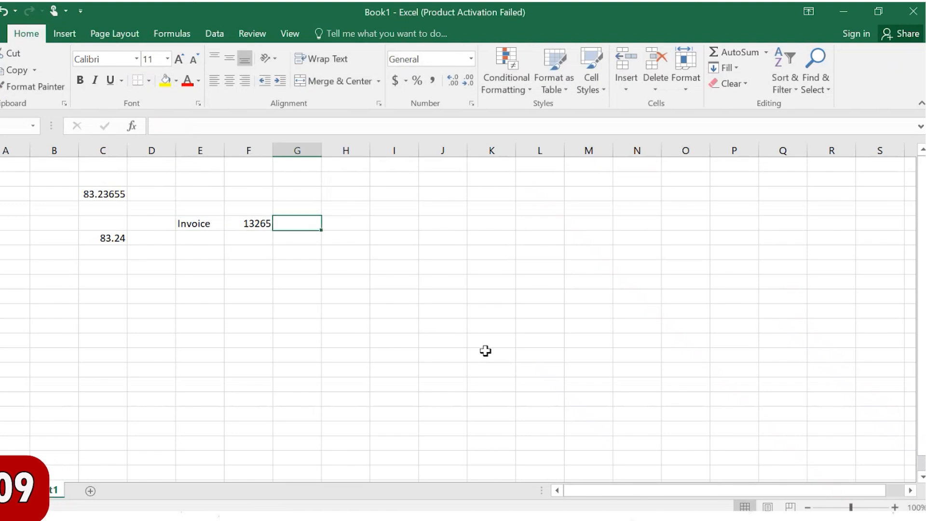
text(=)
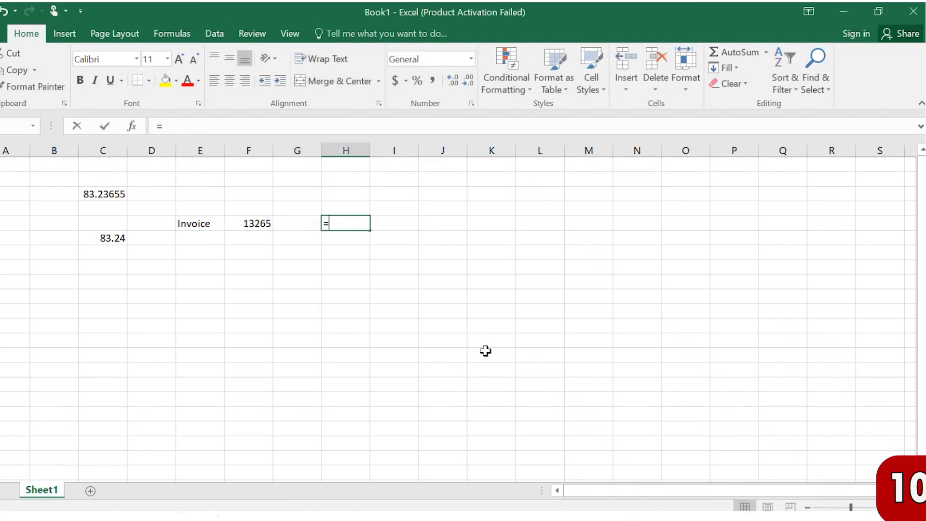
key(Left)
key(Left)
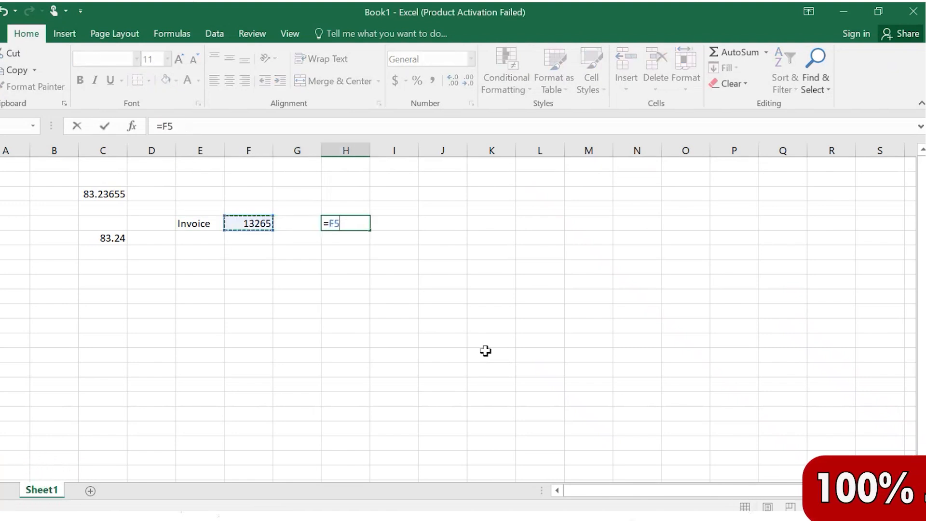
text(*)
key(Left)
key(Left)
key(Left)
key(Left)
key(Up)
key(Up)
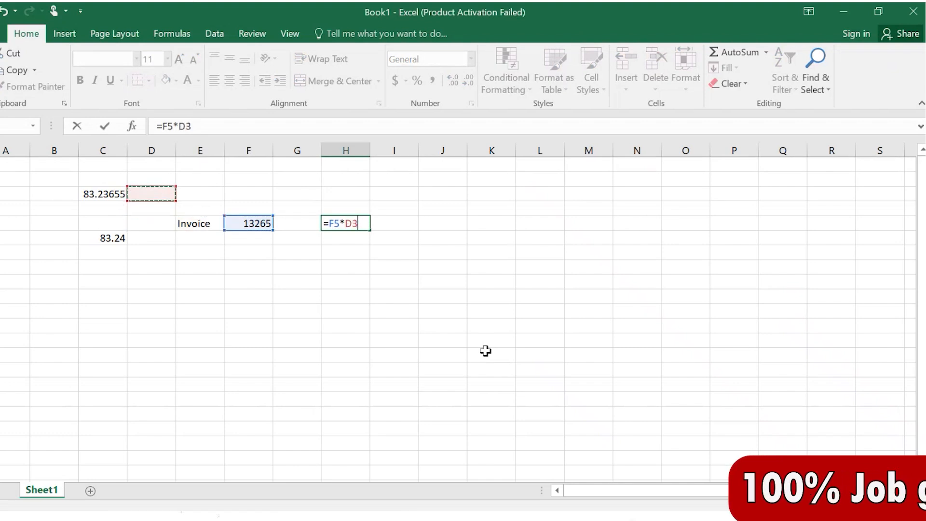
key(Left)
key(Return)
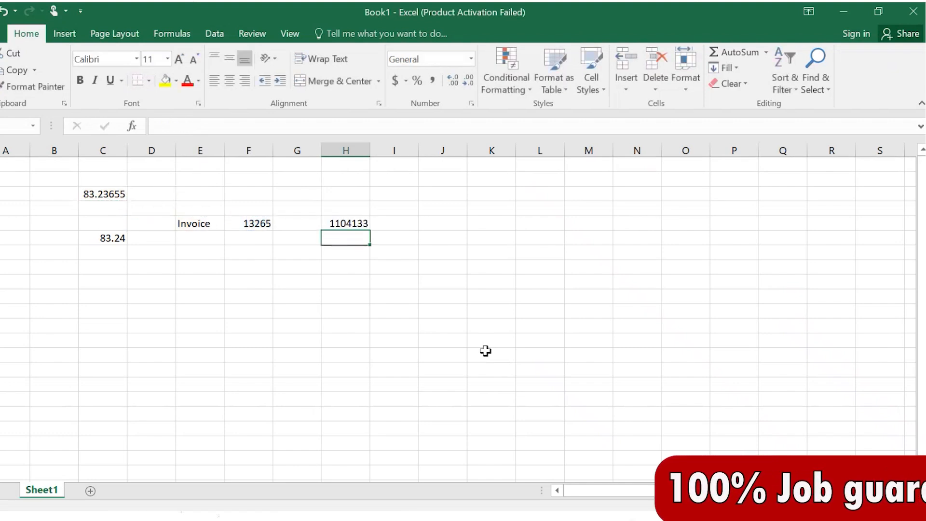
Apply the comma number style to all of column H
click(348, 221)
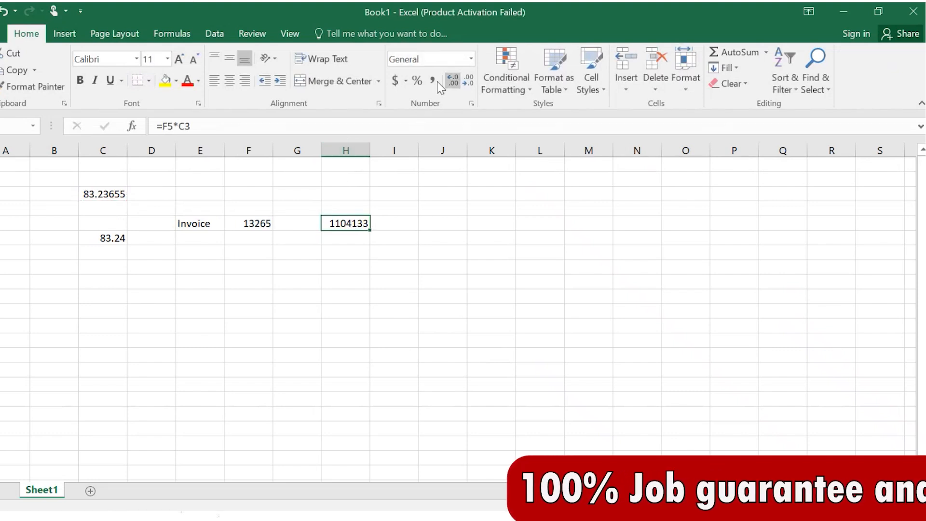
click(346, 150)
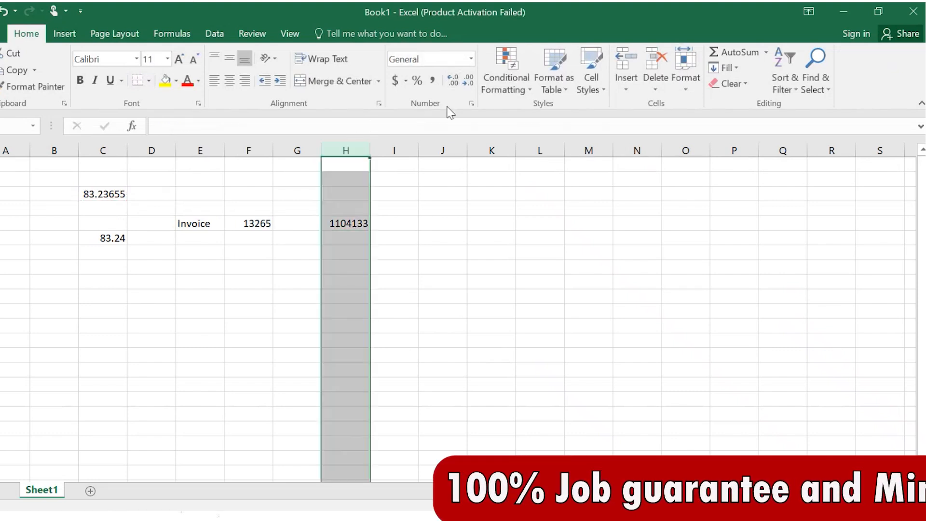
click(432, 81)
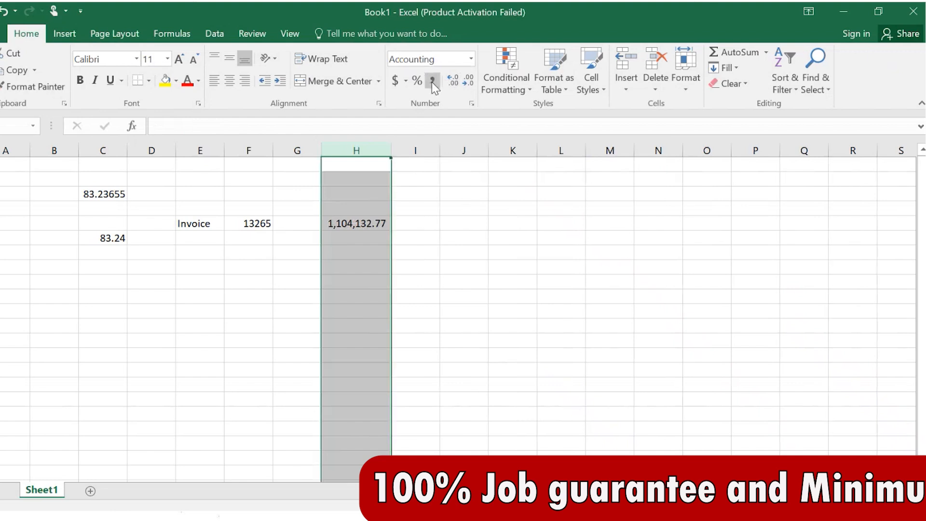
In cell H6, multiply the invoice amount by the rounded exchange rate with the formula =F5*C6
click(352, 238)
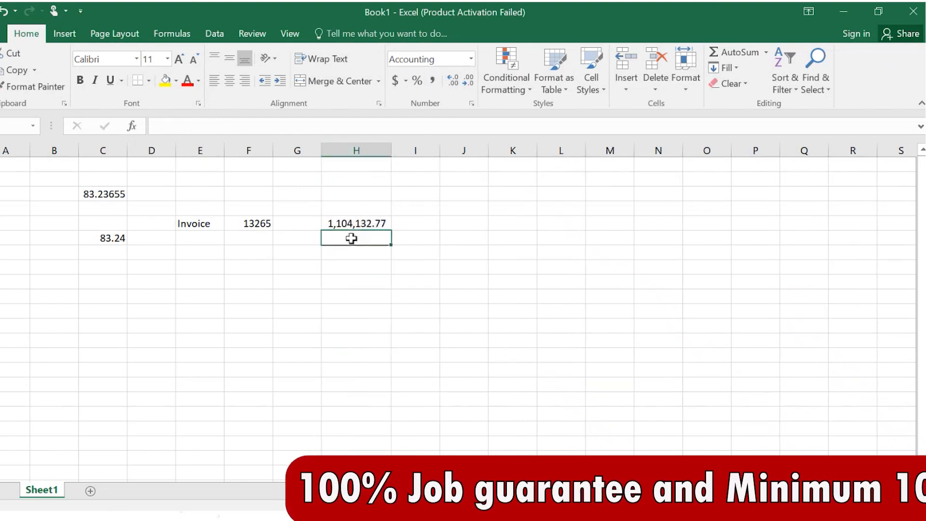
text(=)
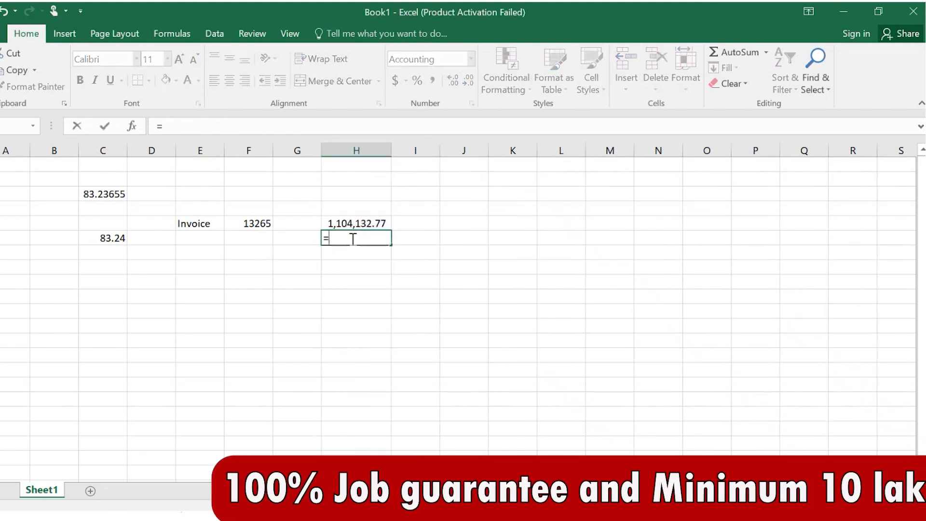
key(Up)
key(Left)
key(Left)
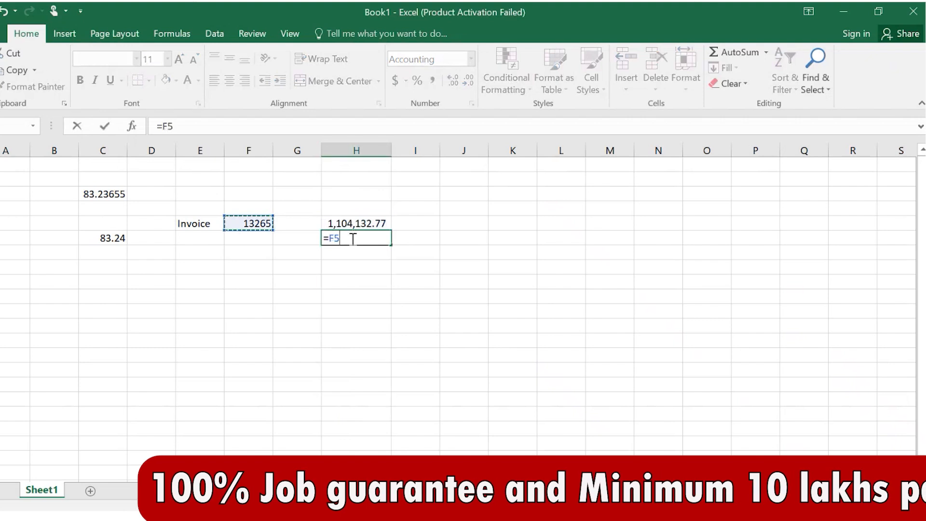
text(*)
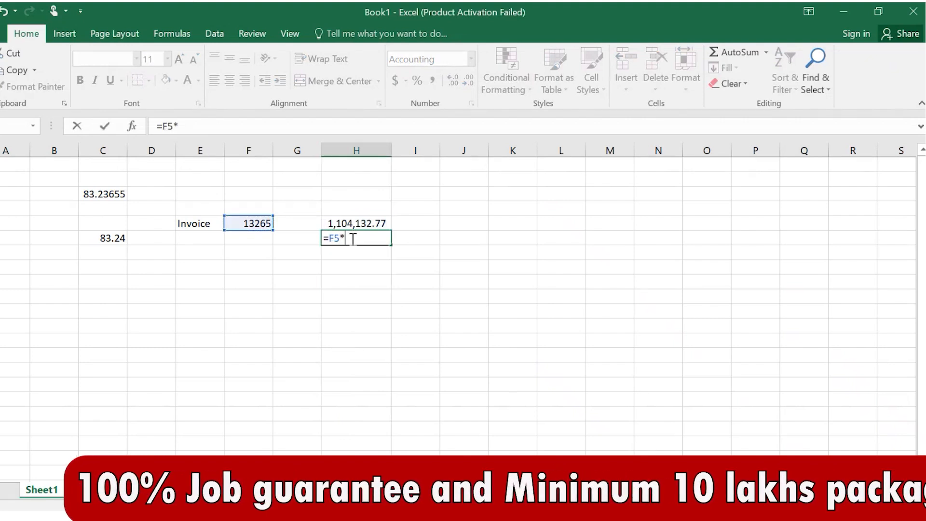
key(Left)
key(Left)
key(Left)
key(Left)
key(Left)
key(Return)
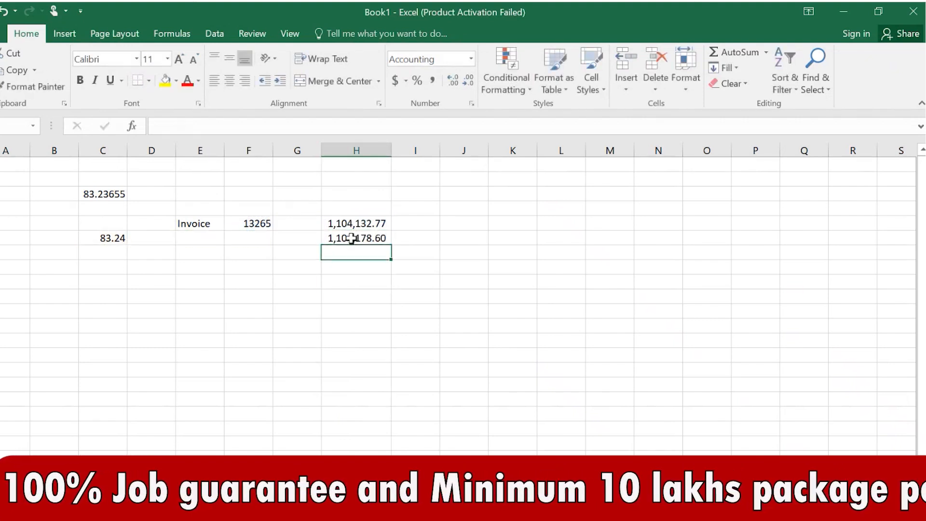
Enter the formula -H6-H5 in cell I6, beside the rounded-rate total
click(418, 235)
text(-)
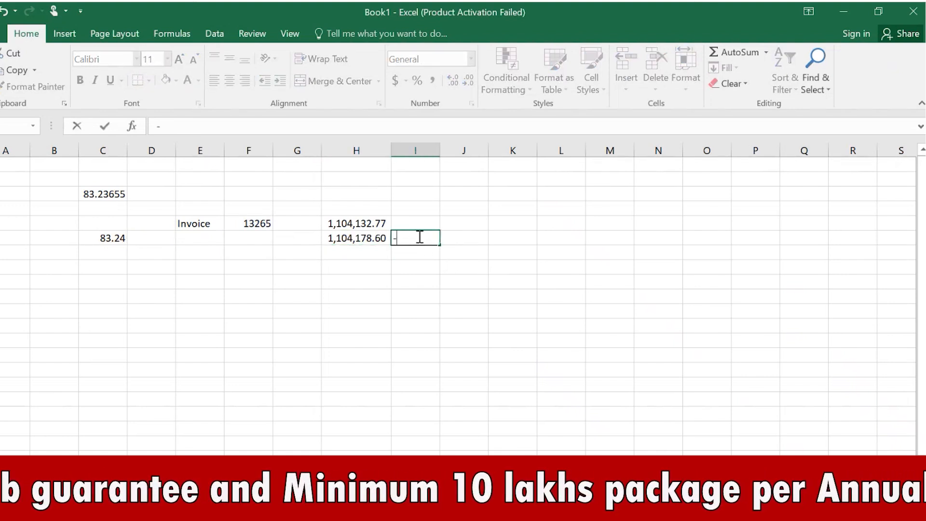
key(Left)
text(-)
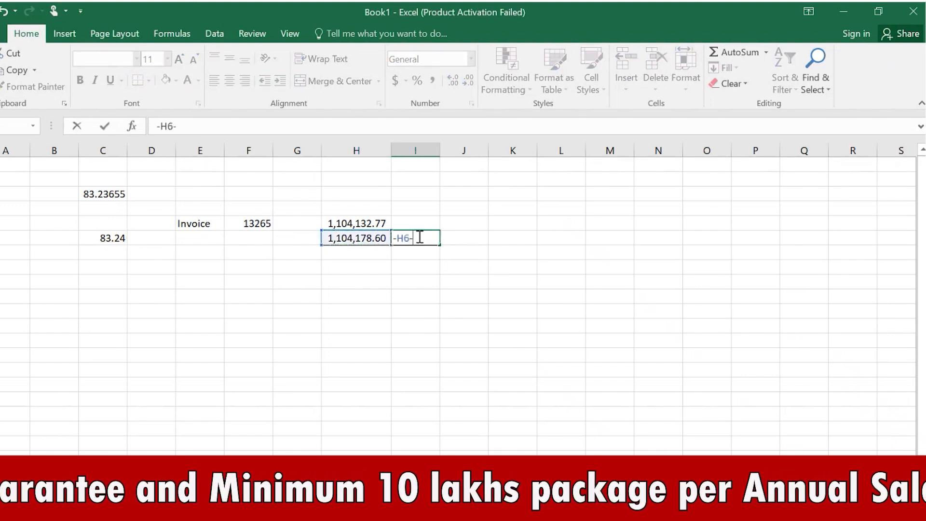
key(Up)
key(Left)
key(Return)
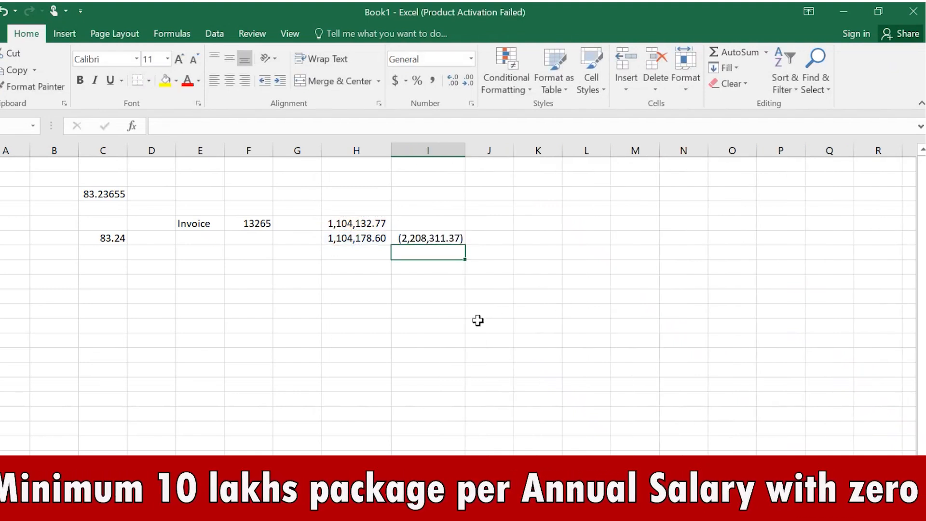
Check the formula in cell I6 and format its result with zero decimal places
click(426, 235)
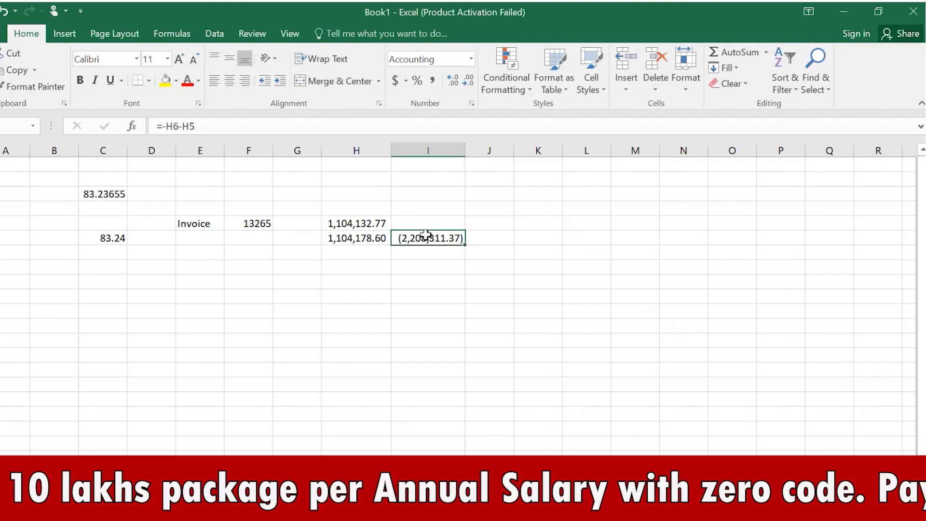
double_click(426, 235)
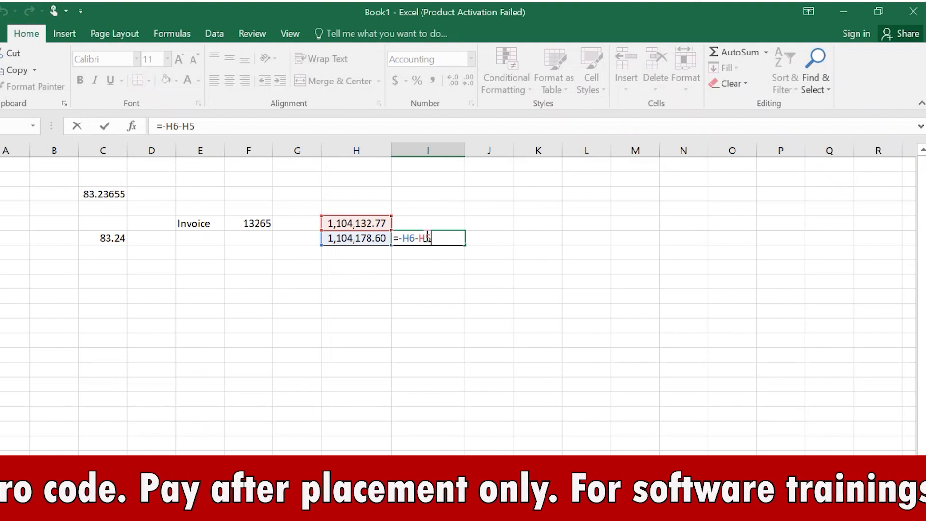
key(Return)
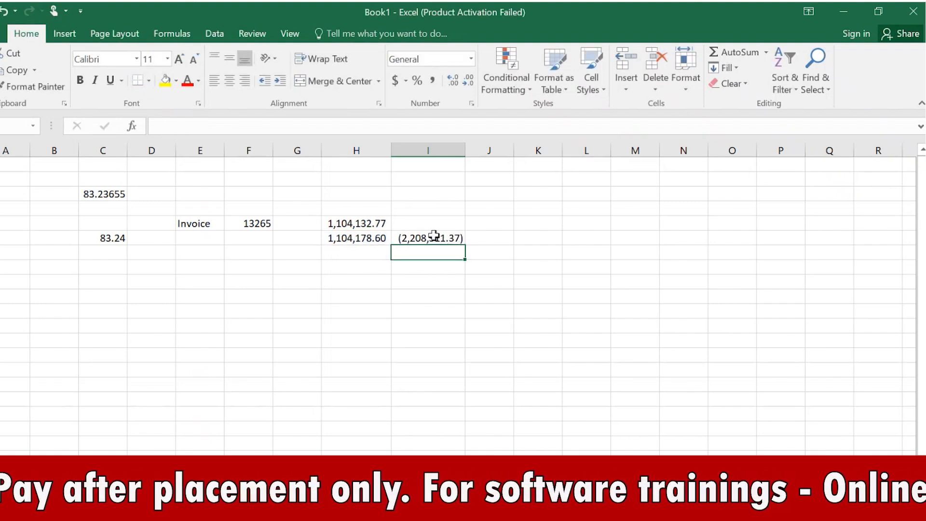
click(433, 236)
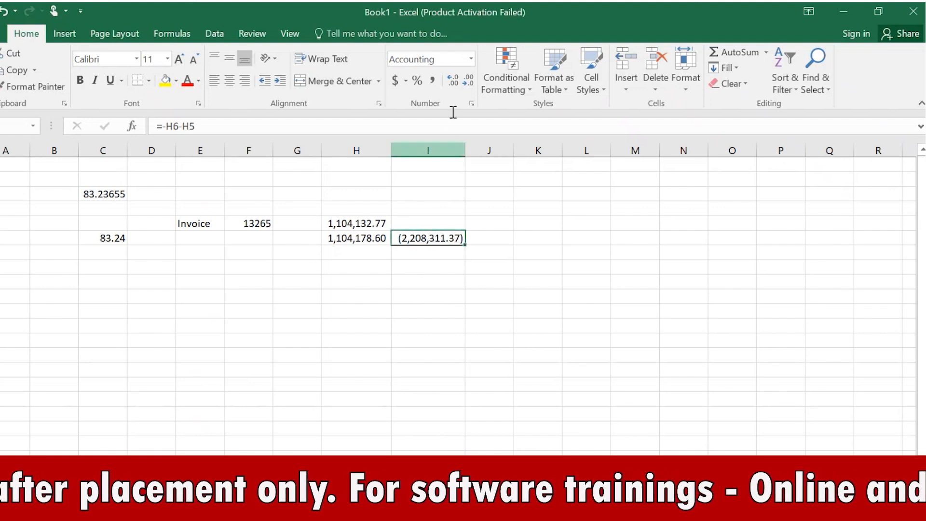
click(453, 81)
click(453, 82)
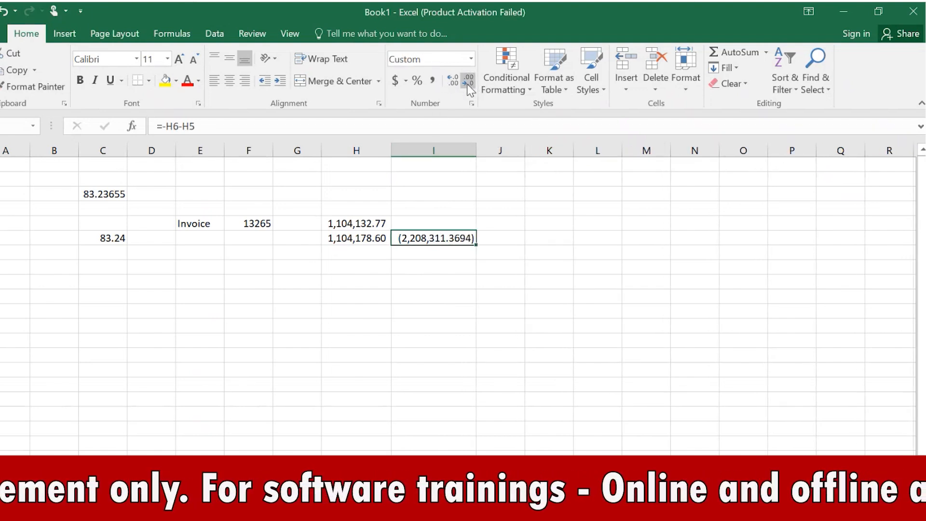
click(467, 86)
click(467, 86)
click(468, 86)
click(468, 85)
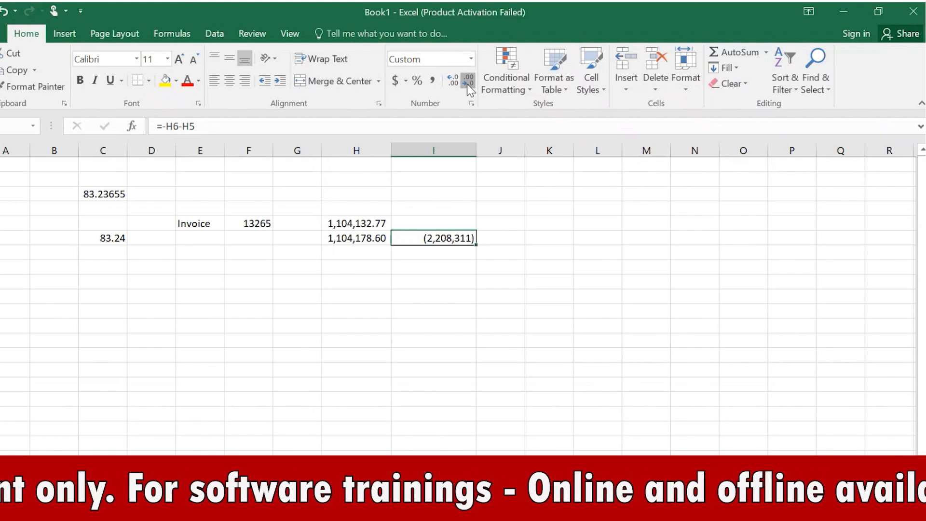
Calculate the difference between the two converted totals in cell I7 with the formula =H5-H6
click(431, 254)
text(=)
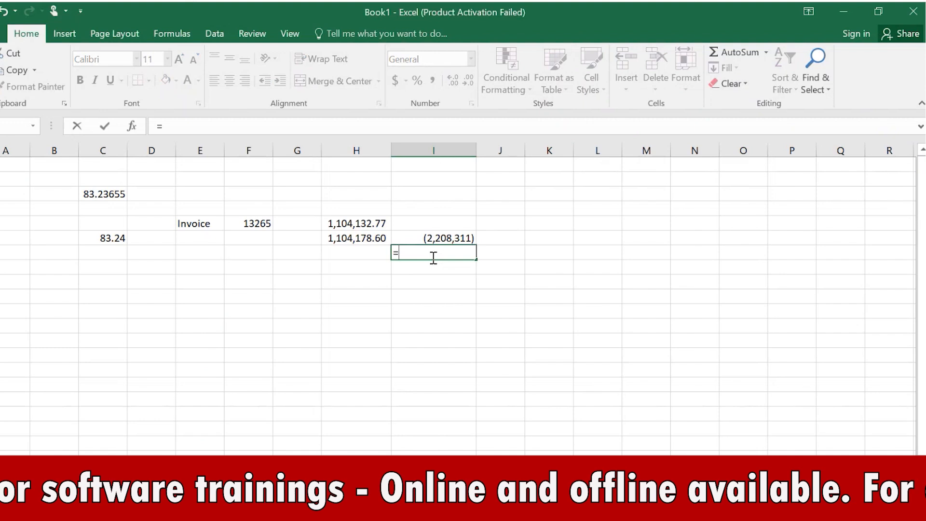
key(Left)
key(Up)
key(Up)
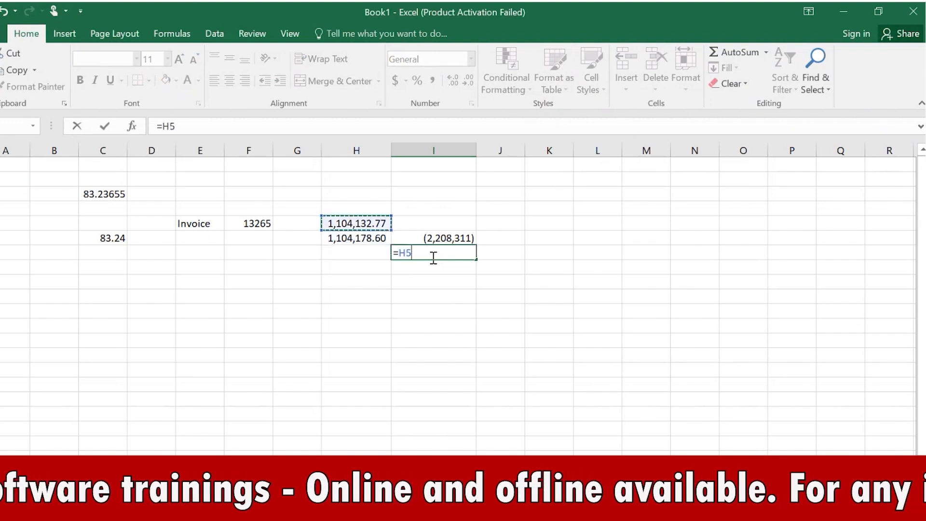
text(-)
key(Left)
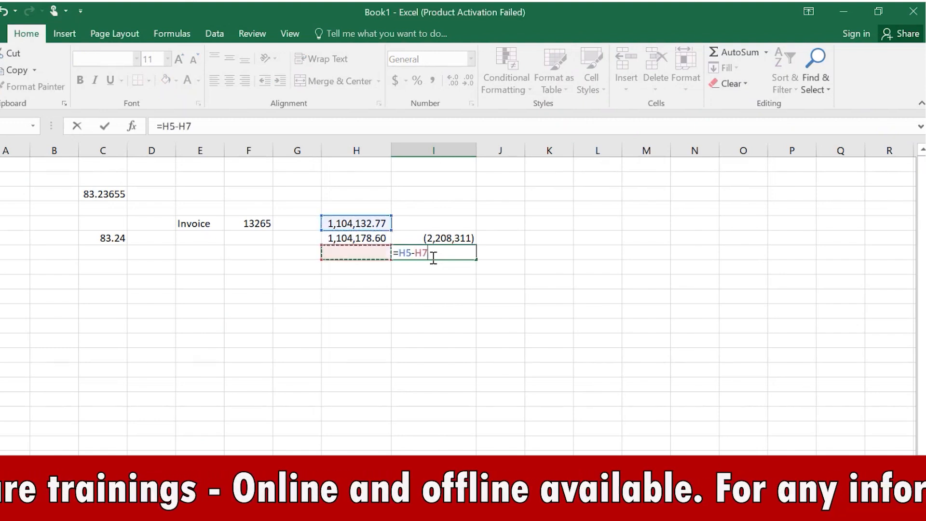
key(Up)
key(Return)
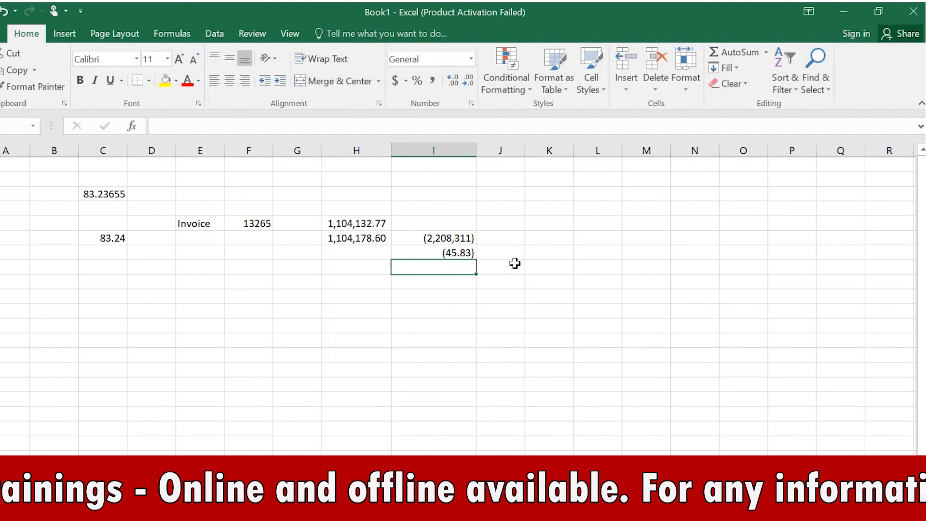
Show the exchange rate in cell C3 with six decimal places, then select the difference in cell I7
click(492, 254)
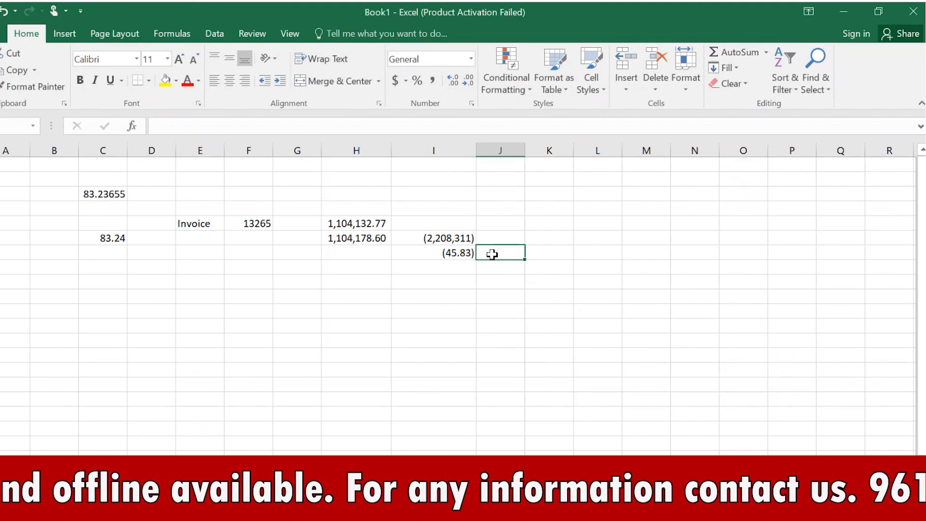
click(99, 240)
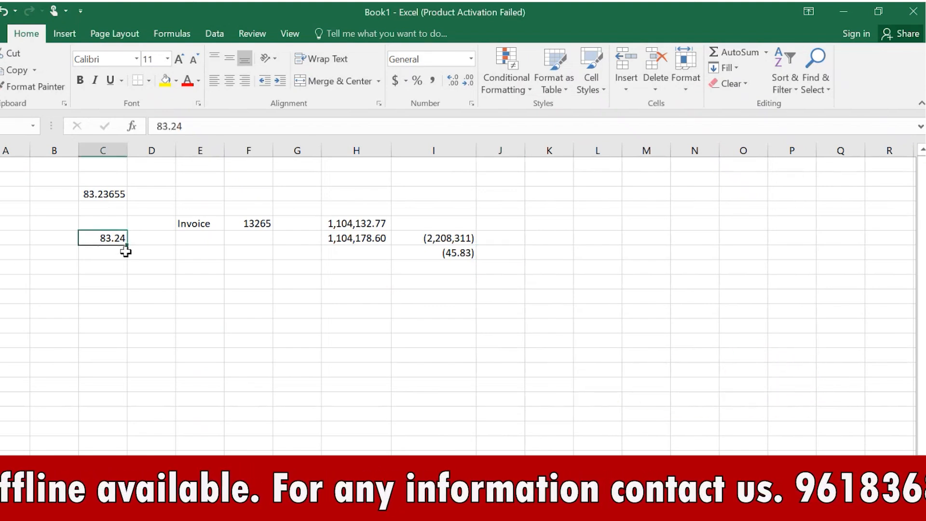
click(84, 192)
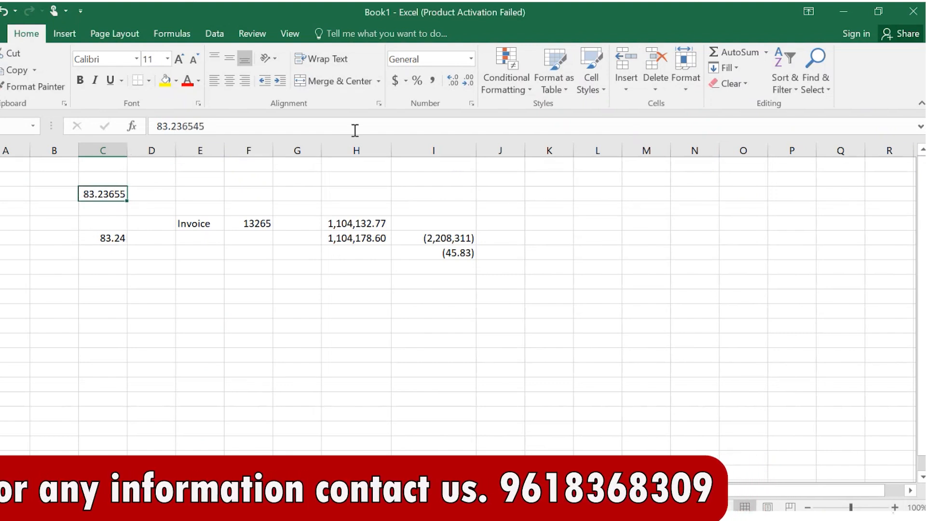
click(447, 82)
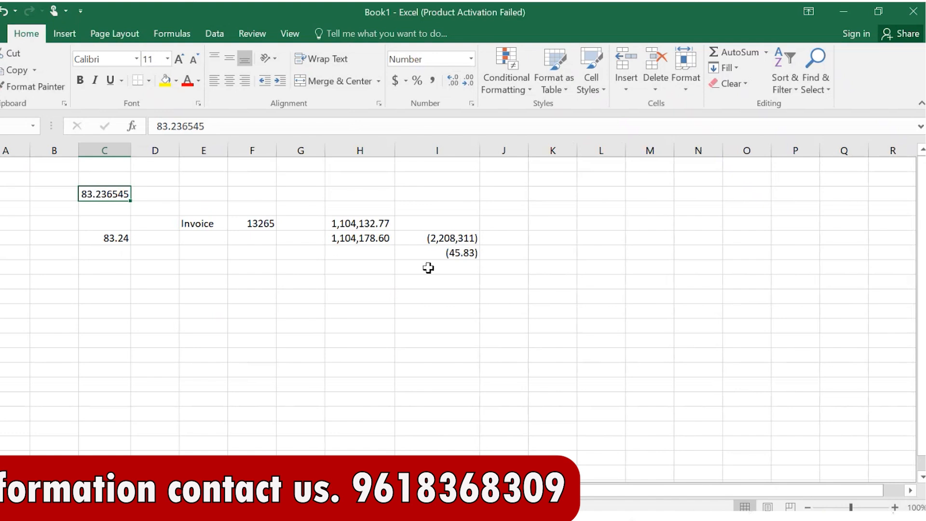
click(459, 250)
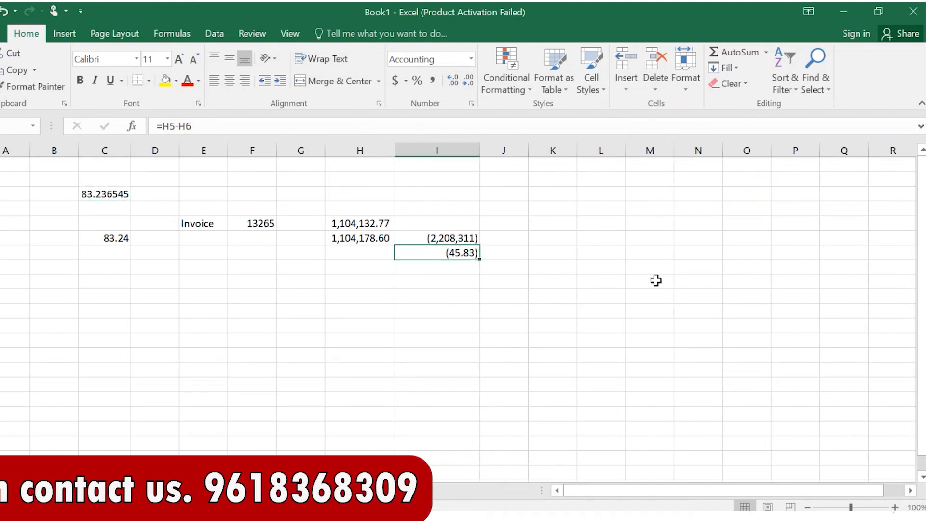
Switch to the Currencies page and set the USD exchange rate variation limit for electronic invoices to 10.00
click(847, 15)
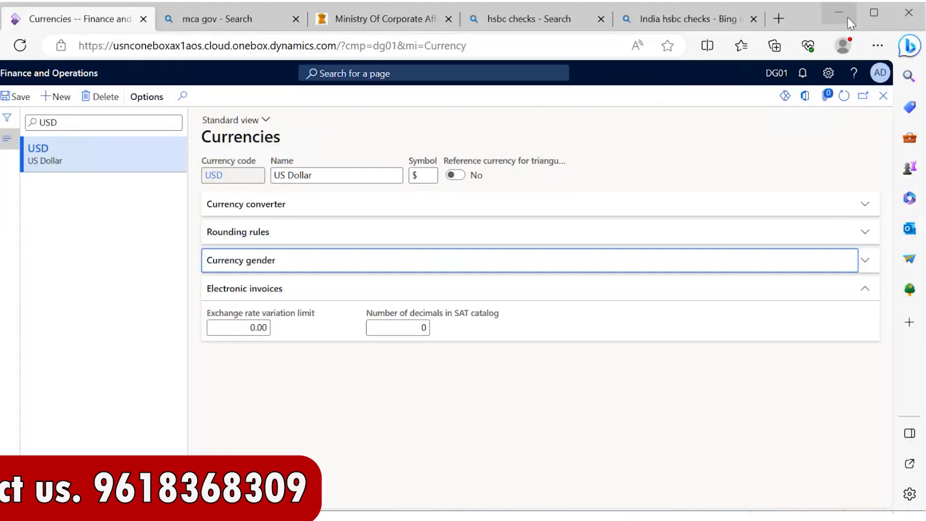
click(240, 328)
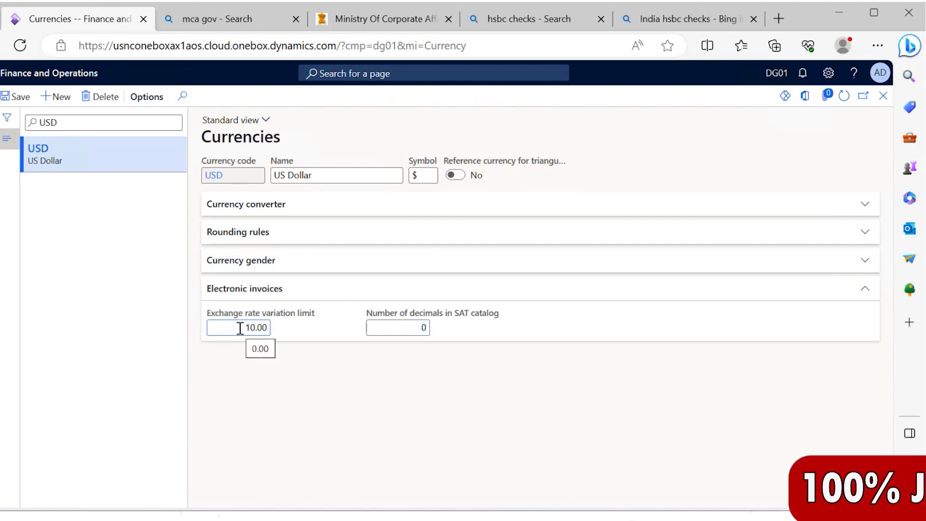
Confirm the USD exchange rate variation limit of 10.00 and set the number of decimals in SAT catalog to 6
text(1)
key(Tab)
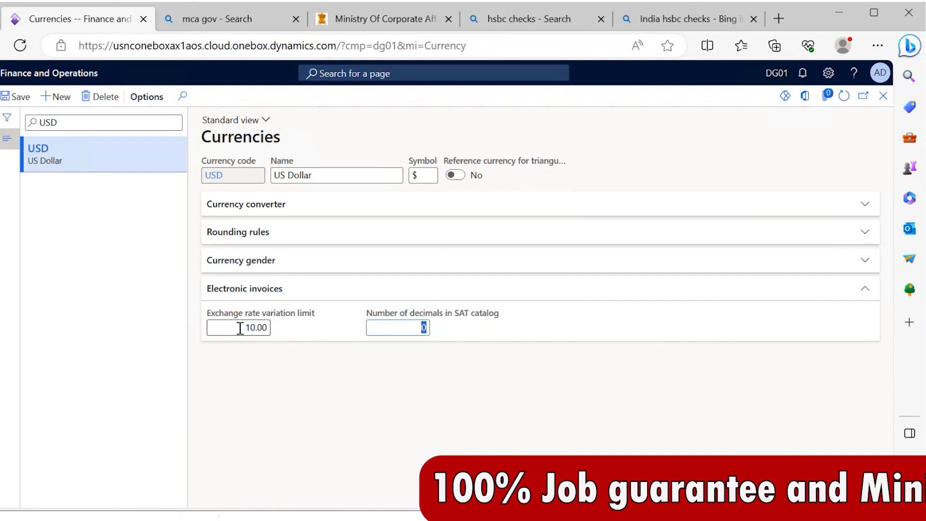
text(6)
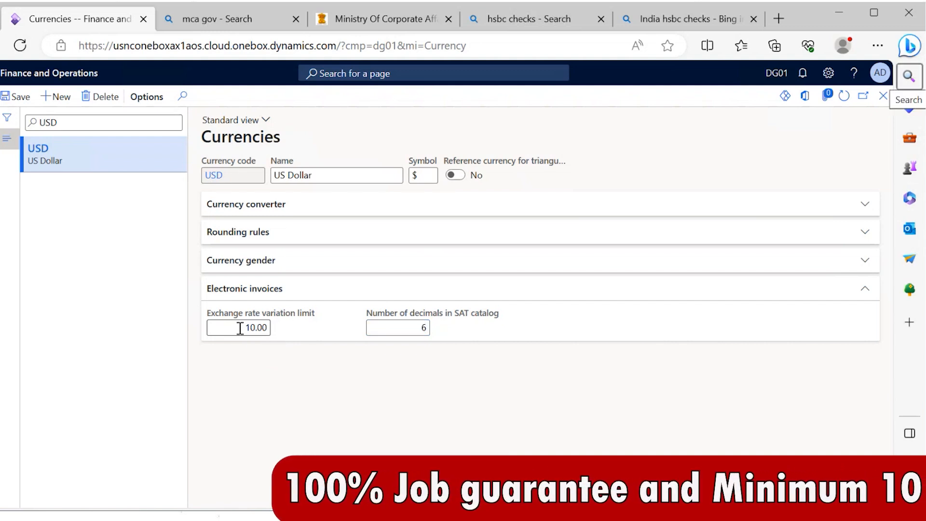
key(alt+Tab)
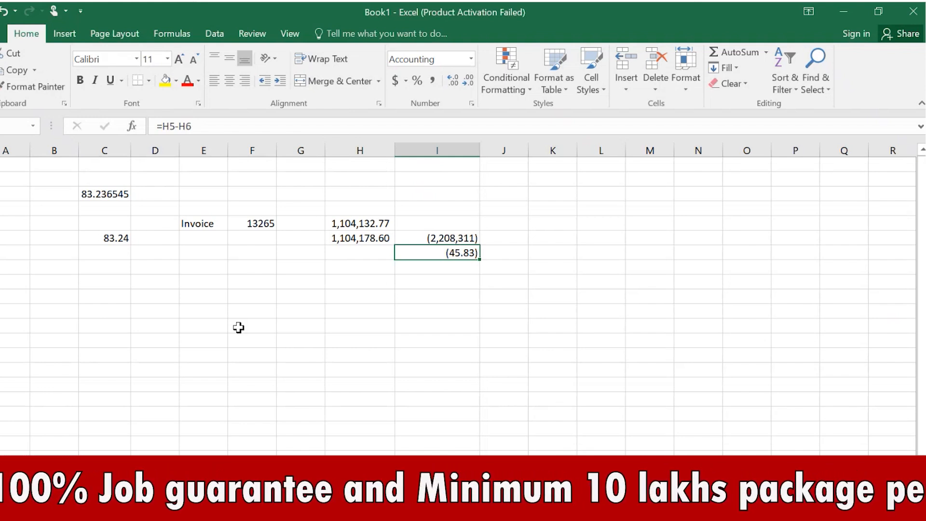
key(alt+Tab)
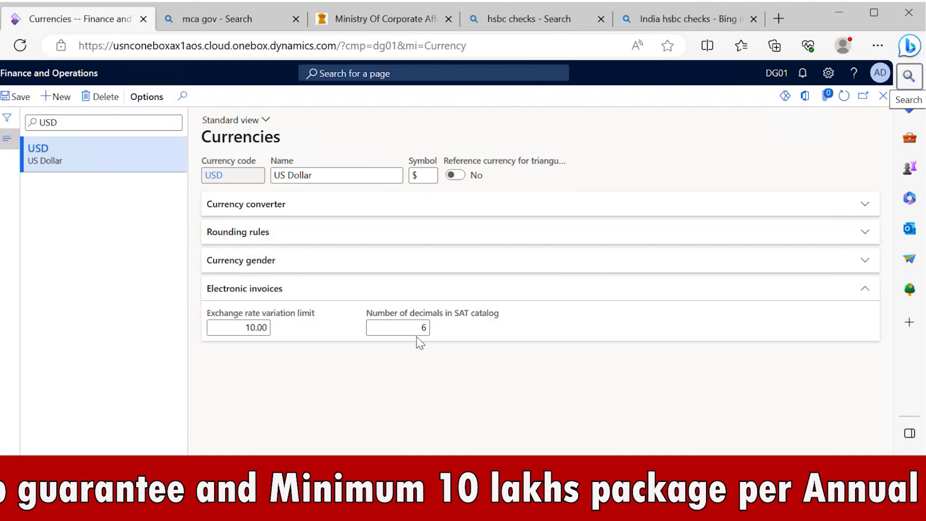
Clear the number of decimals in SAT catalog, then show the exchange rate in cell C3 of the Excel workbook with four decimal places
click(417, 328)
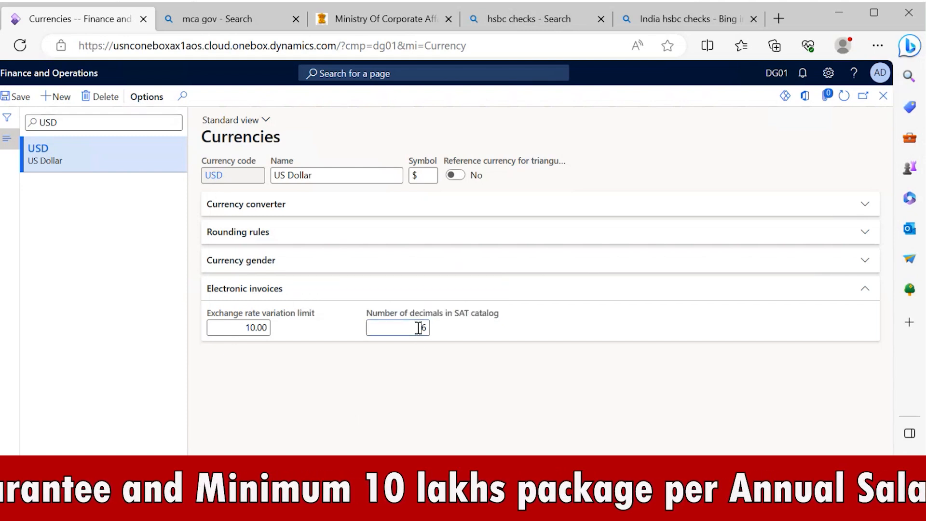
key(BackSpace)
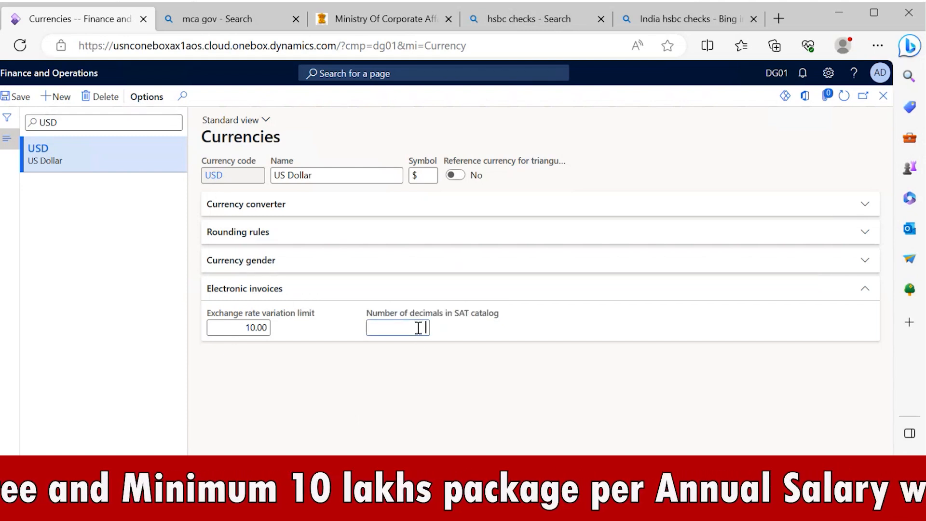
key(alt+Tab)
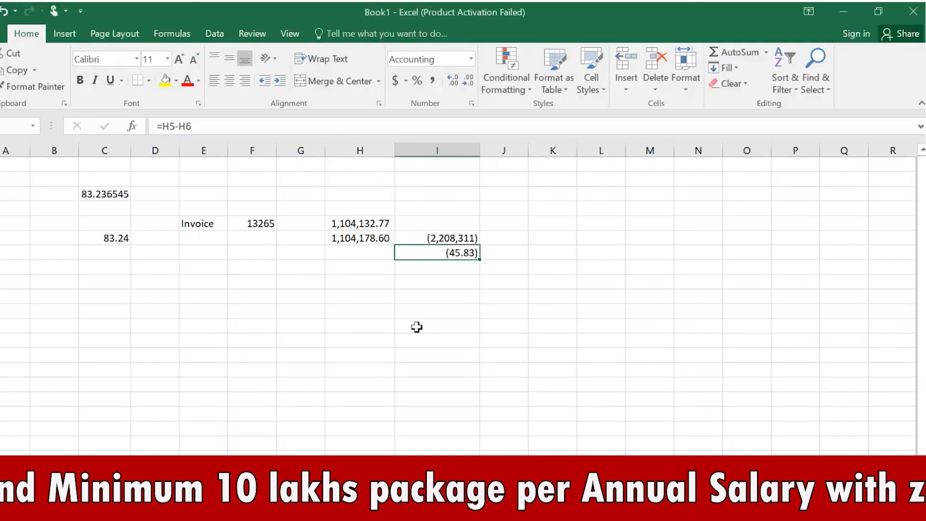
click(102, 194)
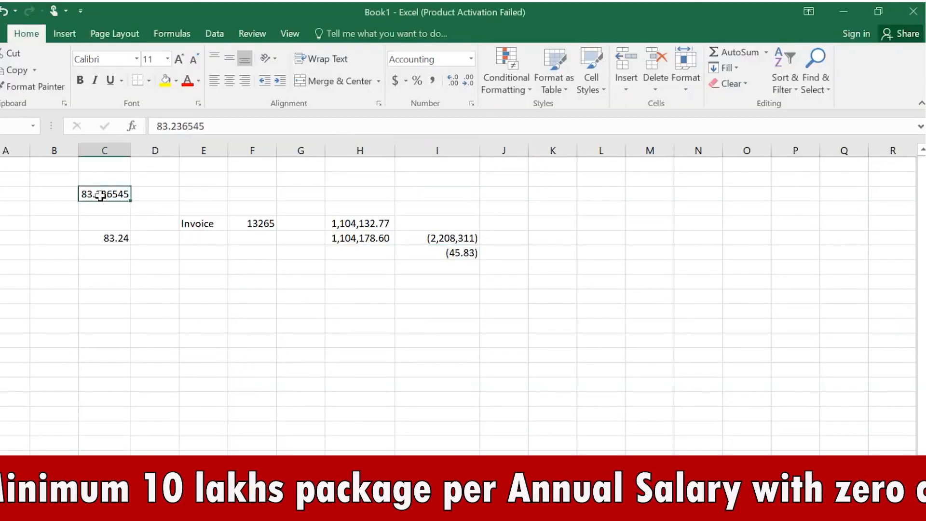
click(452, 81)
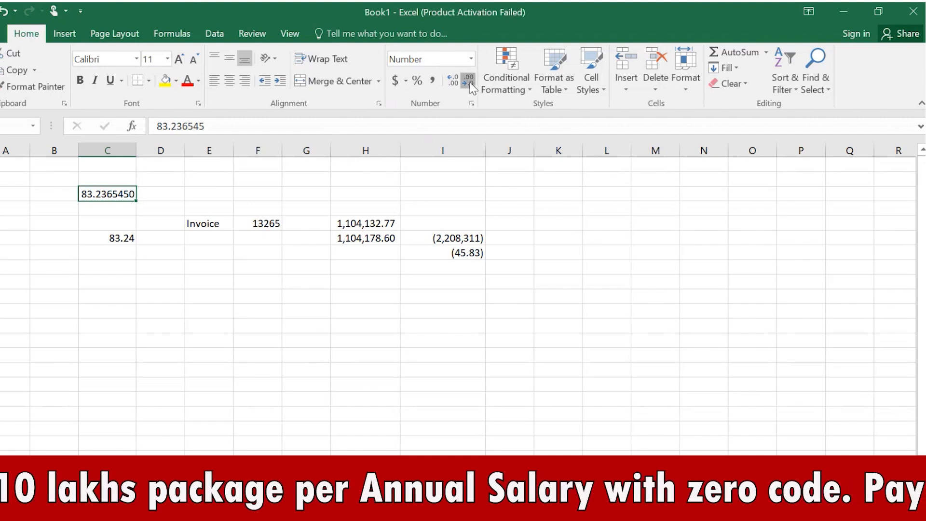
click(467, 81)
click(468, 81)
click(468, 81)
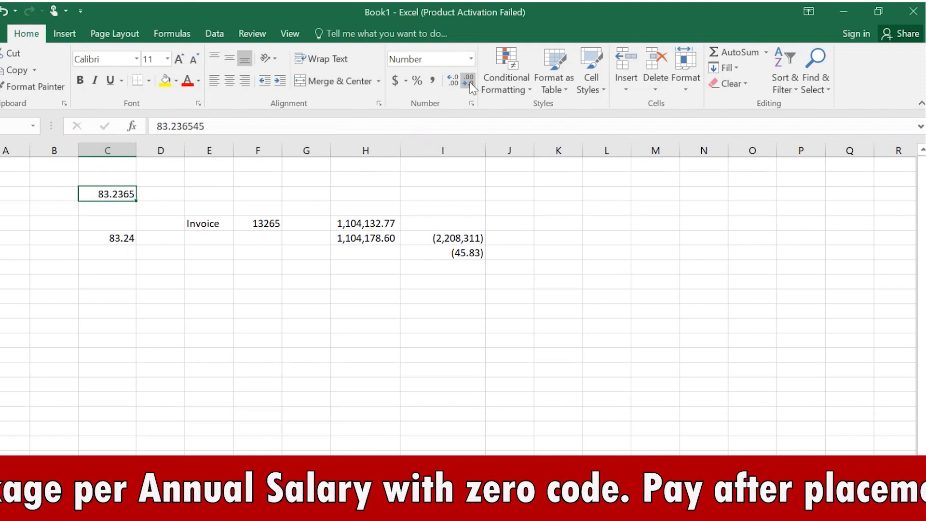
Return to the Currencies page, set the USD number of decimals in SAT catalog to 6, and save the record
key(alt)
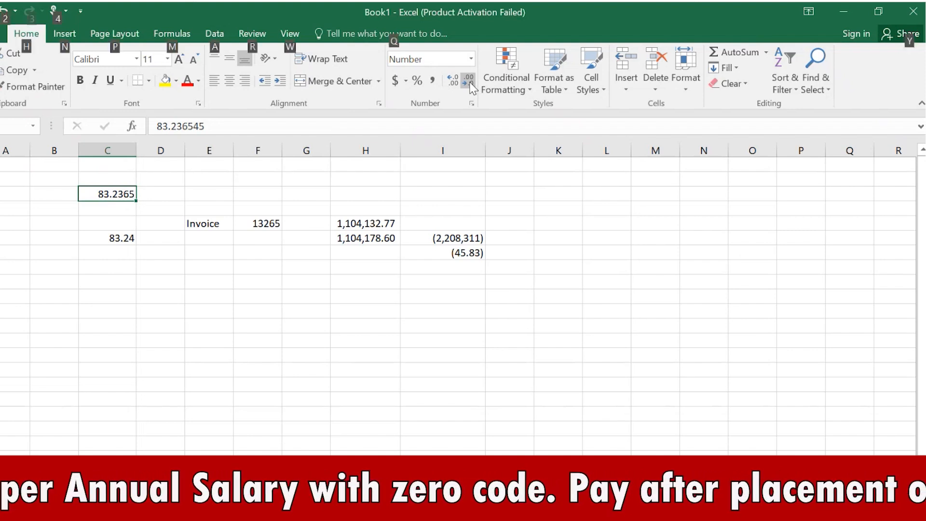
key(alt+Tab)
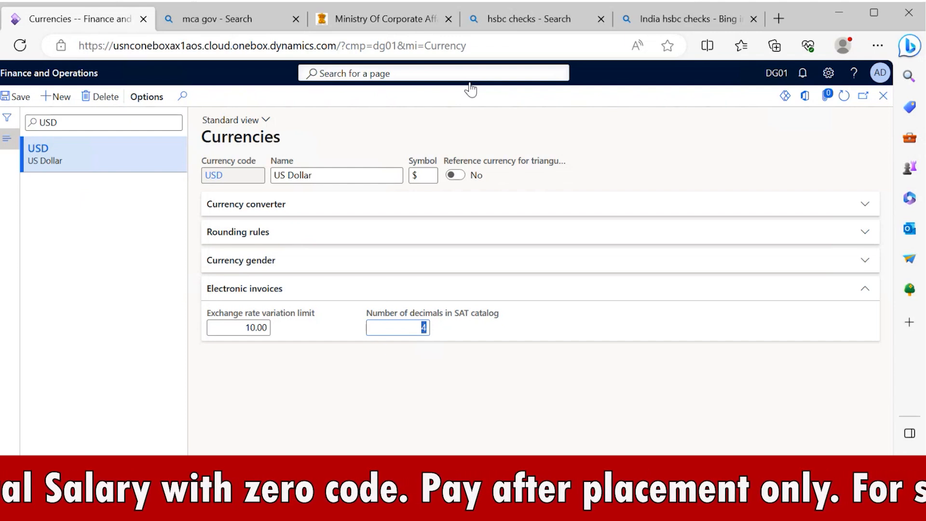
text(6)
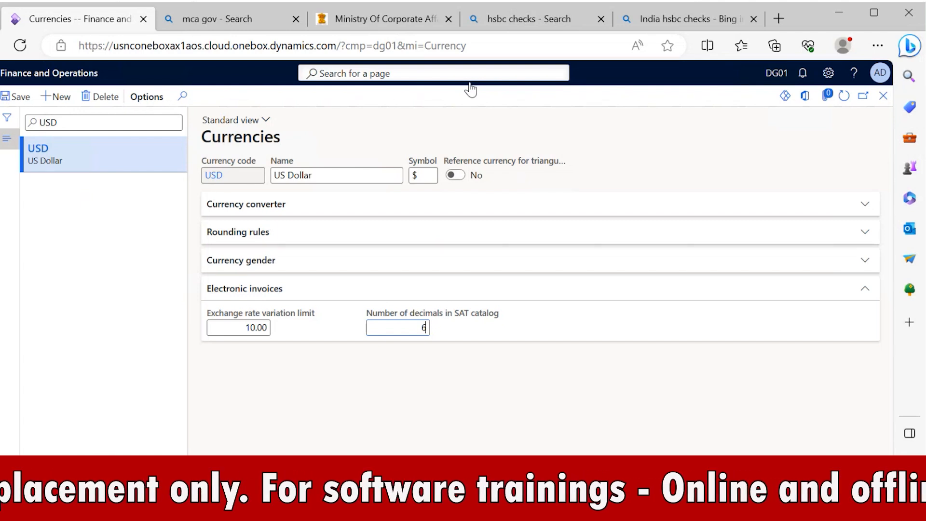
click(14, 100)
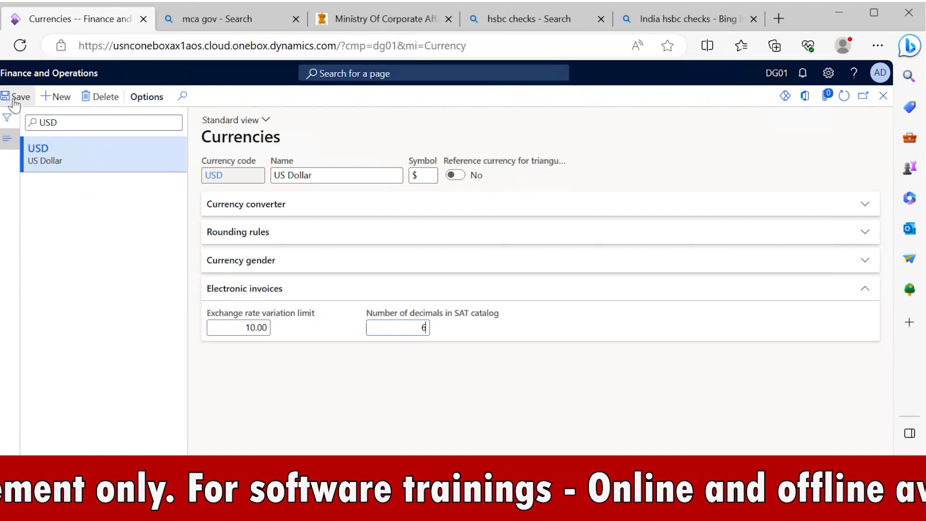
Replace the currency list filter with currency code INR to show the Indian Rupee record
click(106, 127)
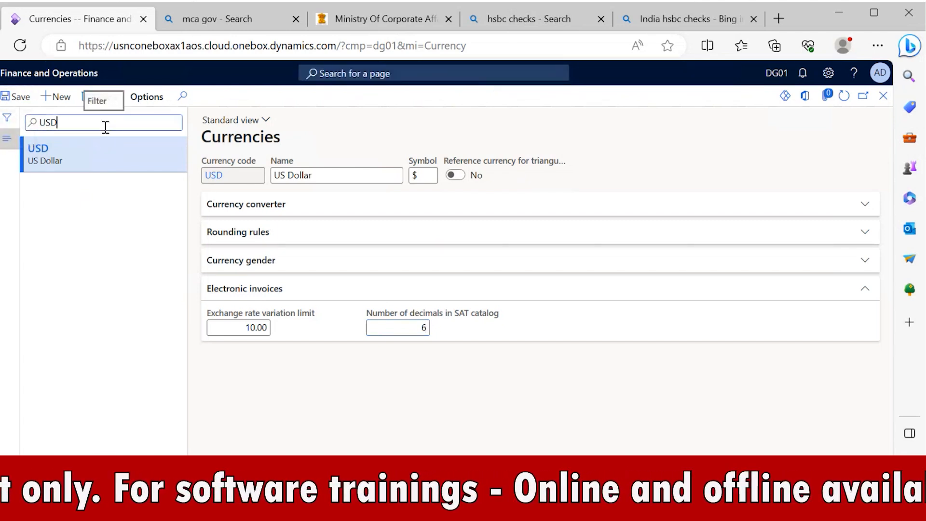
key(BackSpace)
key(BackSpace)
key(BackSpace)
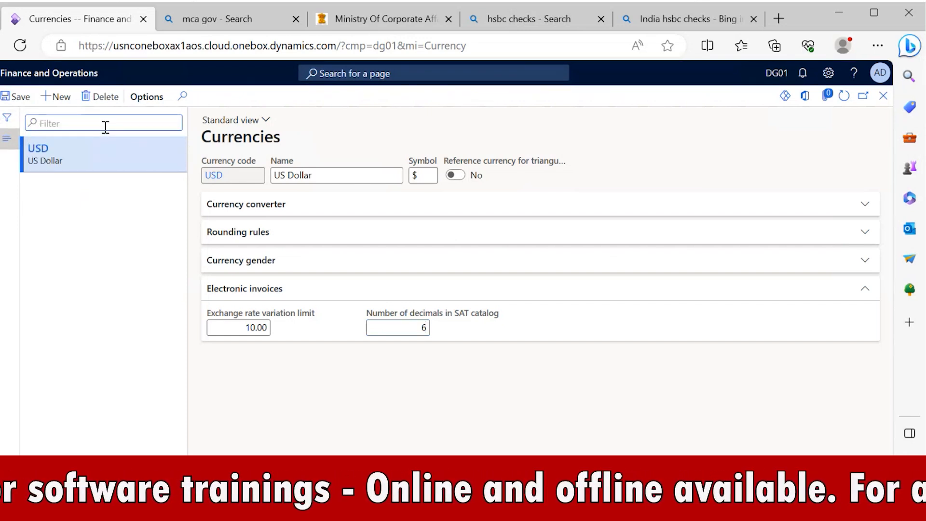
text(IN)
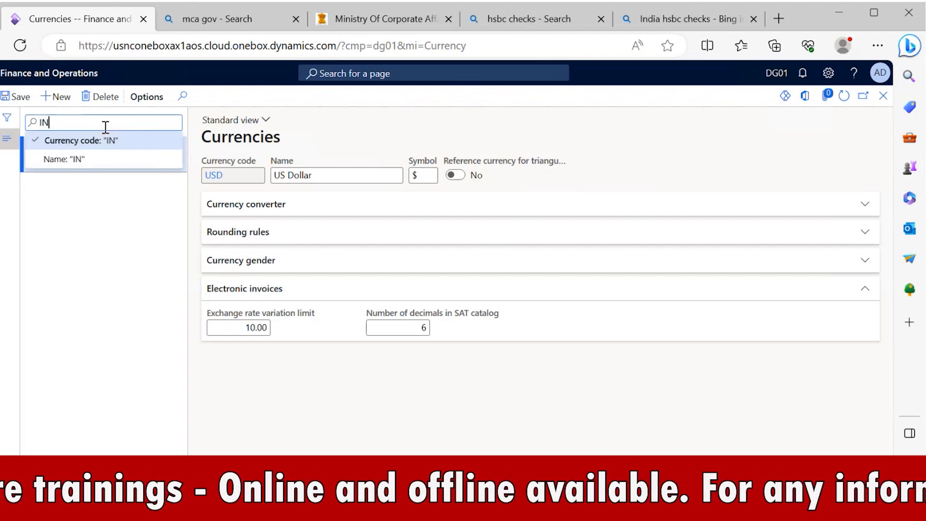
text(R)
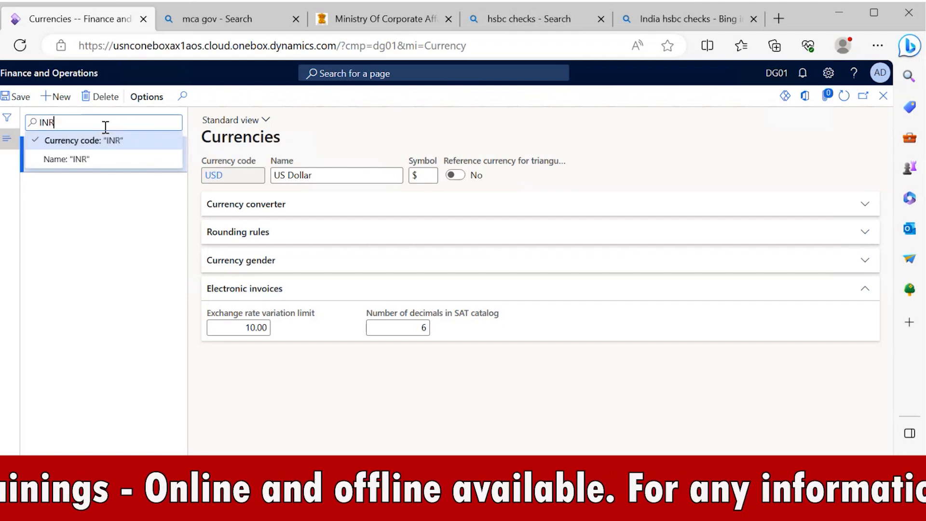
key(Return)
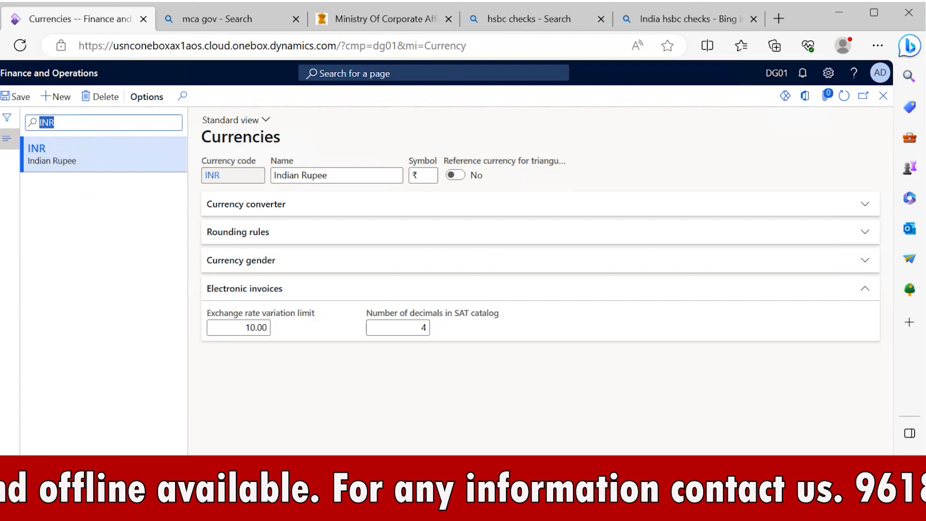
Open the Exchange rate types page from the general ledger's currency pages
click(7, 138)
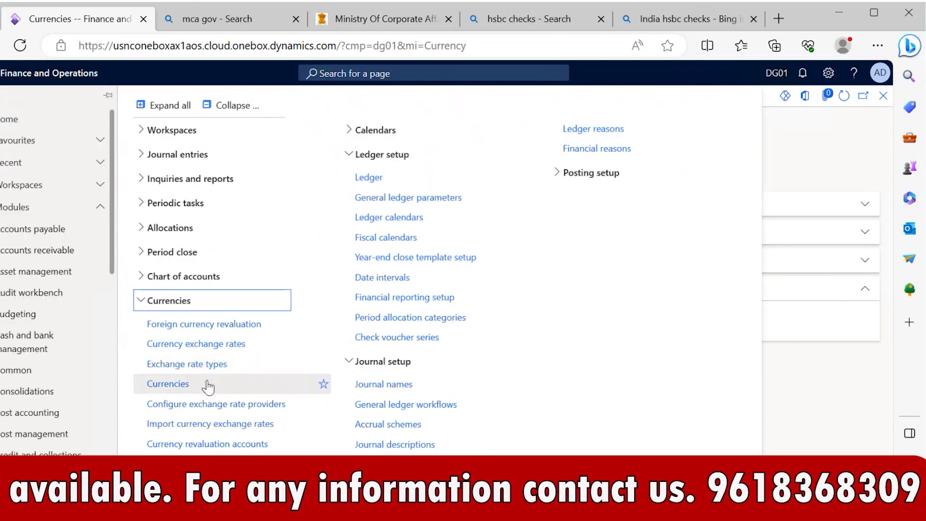
click(176, 381)
key(Escape)
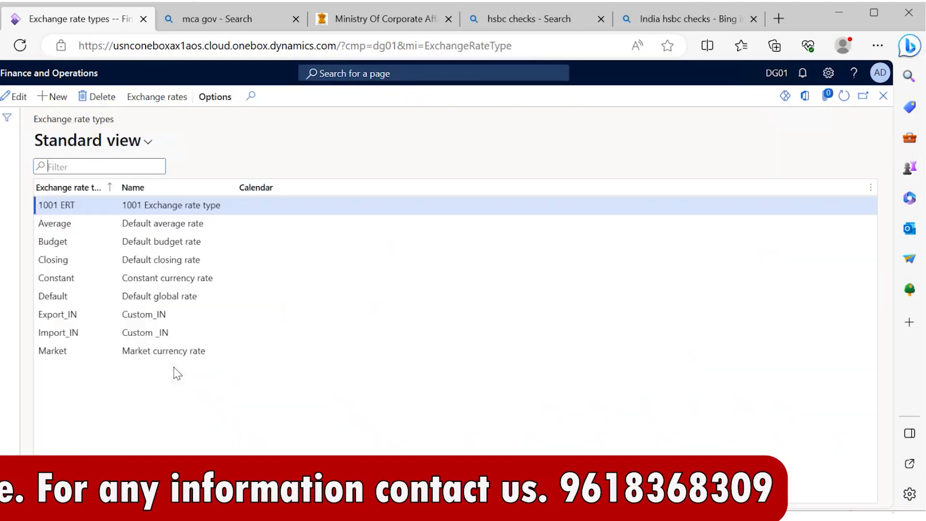
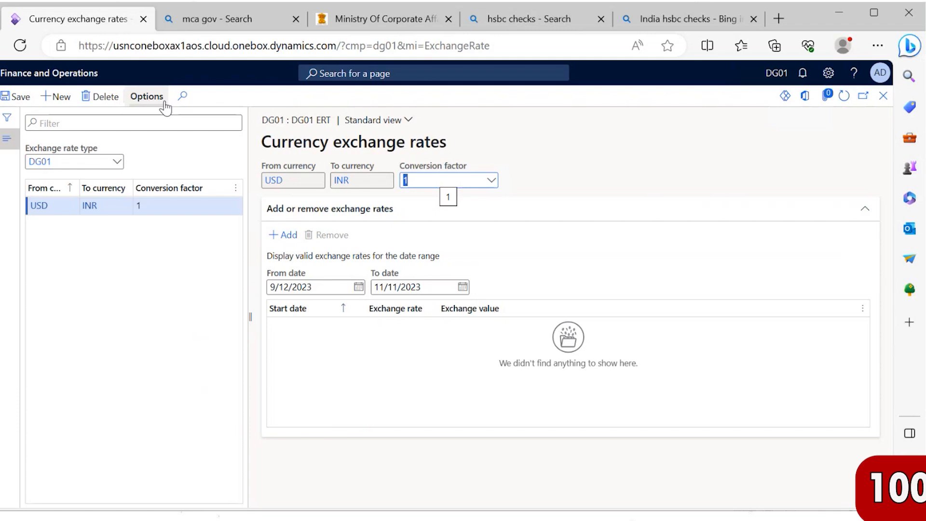
Set the conversion factor of the USD to INR pair to 100 for exchange rate type DG01
key(alt+Down)
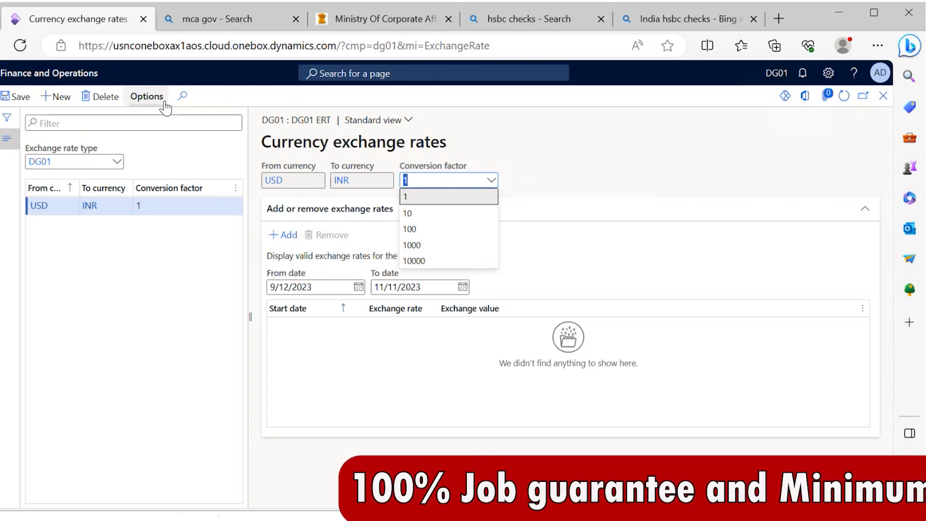
key(Down)
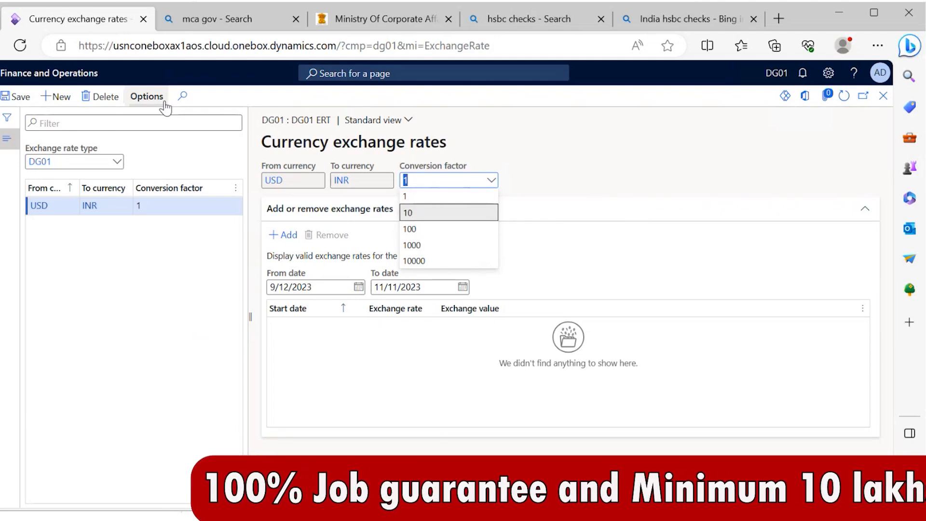
key(Down)
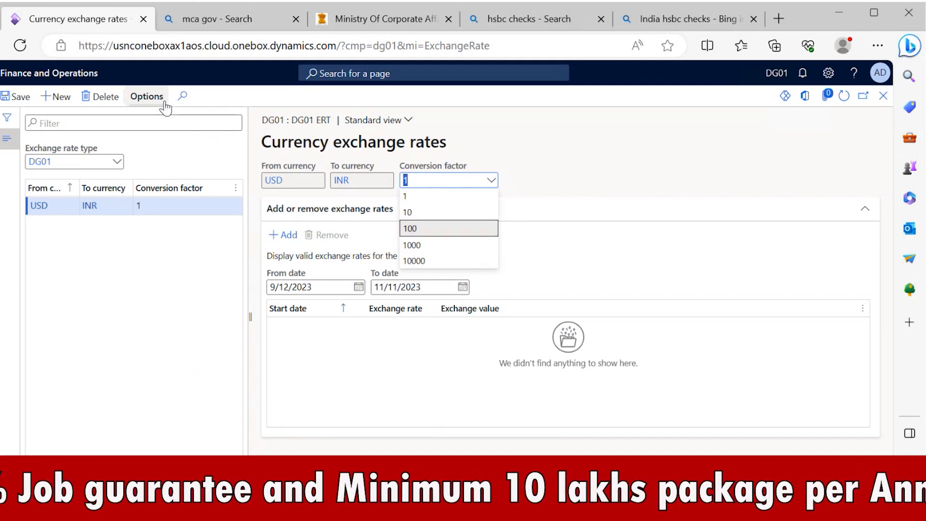
key(Return)
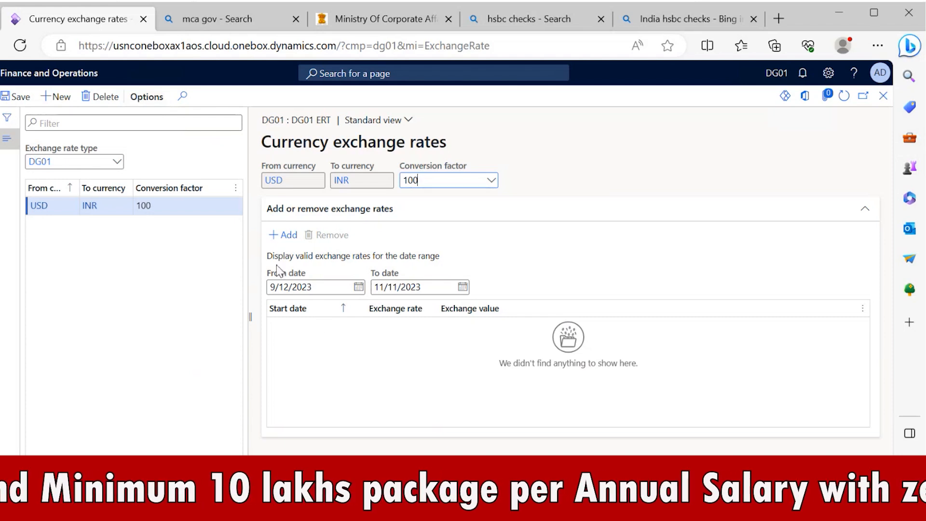
Add an exchange rate line for USD to INR with the start date 10/12/2023
click(287, 237)
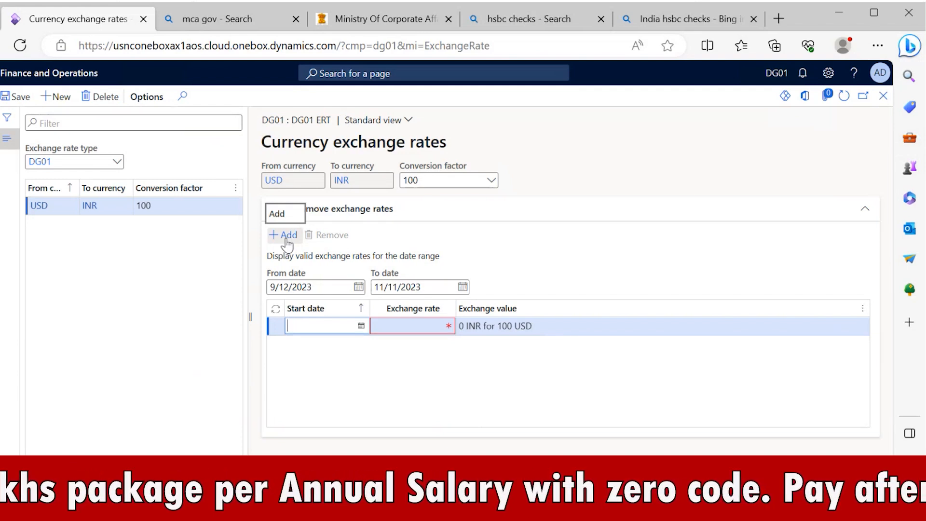
text(10/12/2023)
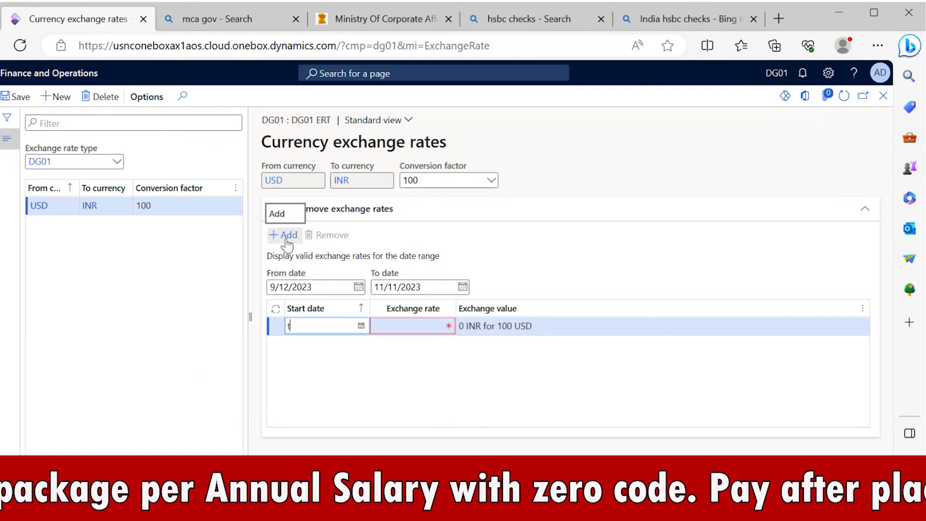
key(Tab)
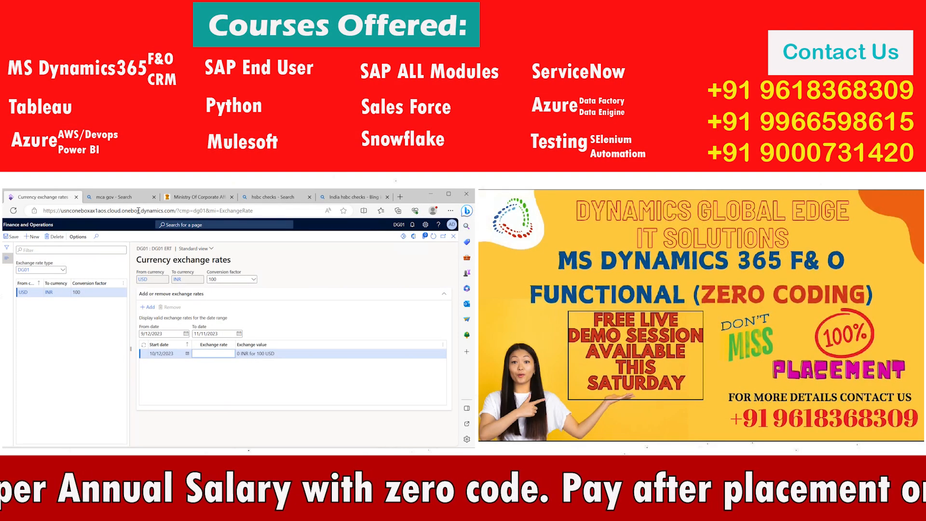
Switch to the Bing search page and search for "usd to inr today"
click(118, 197)
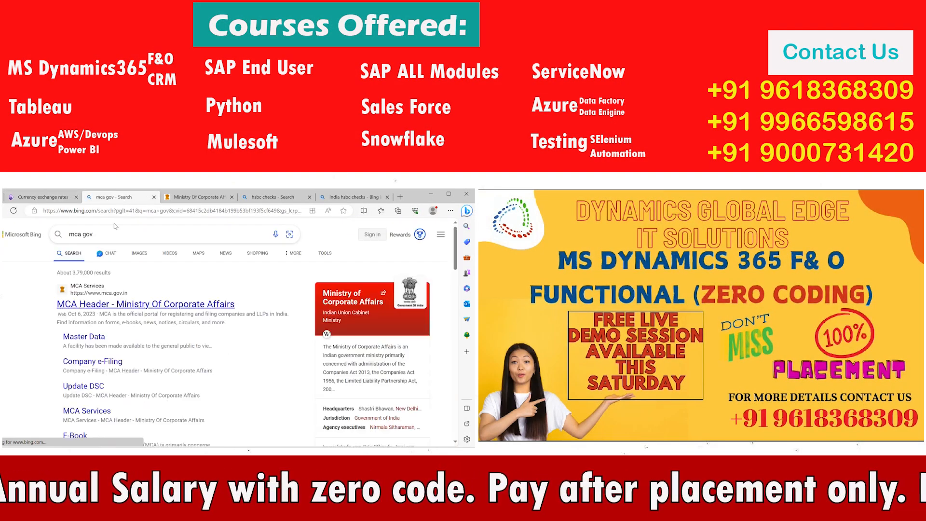
click(110, 236)
key(BackSpace)
key(BackSpace)
key(BackSpace)
key(BackSpace)
key(BackSpace)
key(BackSpace)
key(BackSpace)
key(BackSpace)
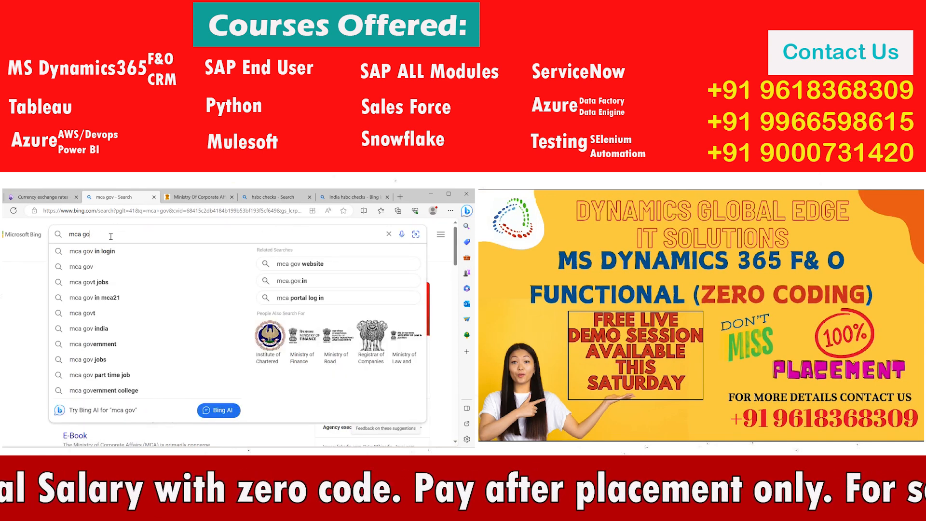
text(Usd to inr today)
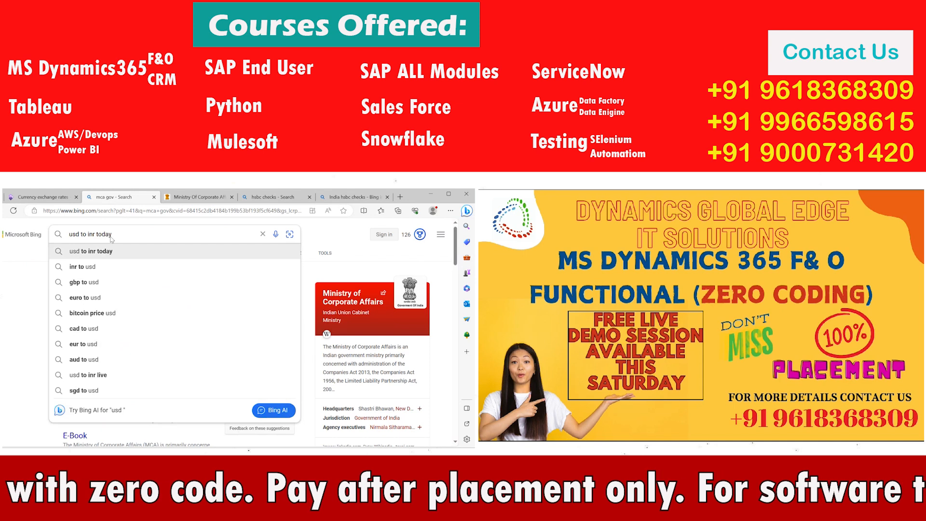
key(Return)
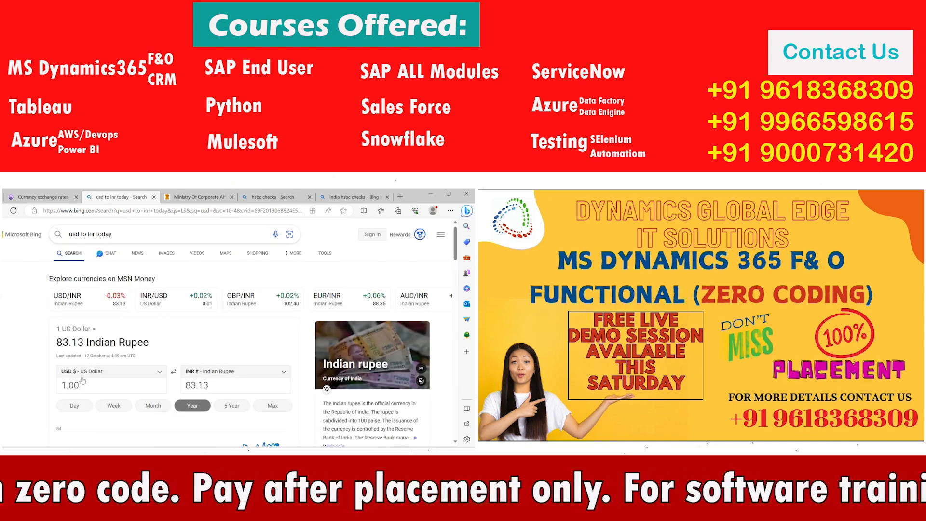
Convert 100 US dollars to Indian rupees in the currency converter on the search results page
click(83, 386)
key(BackSpace)
key(BackSpace)
key(BackSpace)
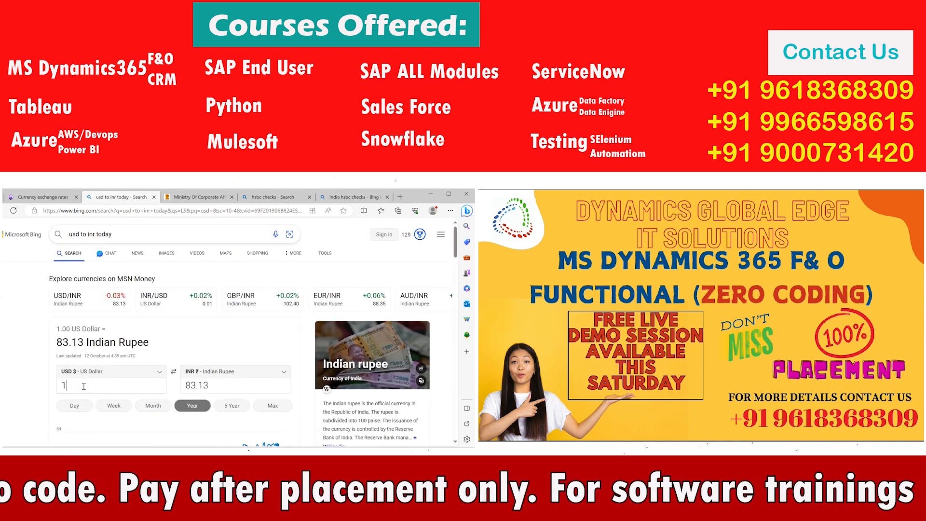
text(00)
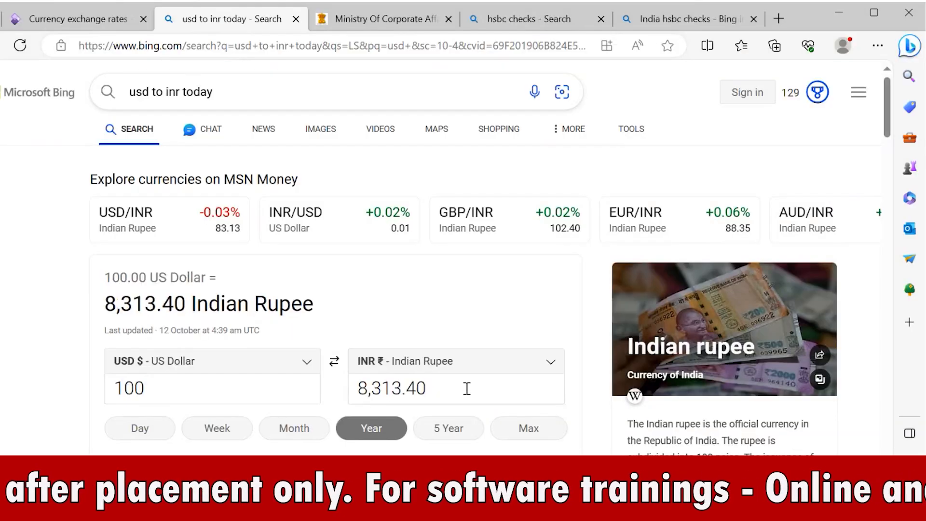
Copy the converted rupee amount from the Bing converter and enter 8,313.40 as the 10/12/2023 USD to INR exchange rate in Finance and Operations
double_click(242, 386)
key(ctrl+c)
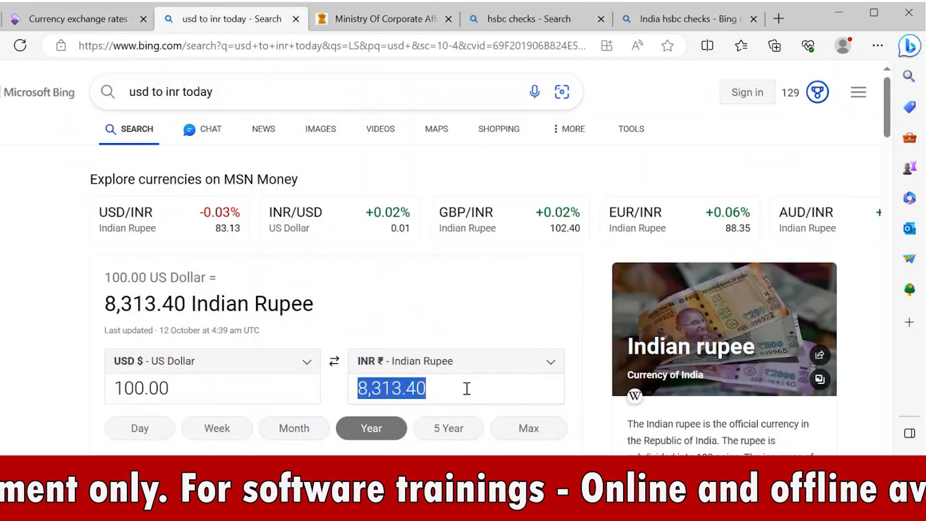
key(ctrl+shift+Tab)
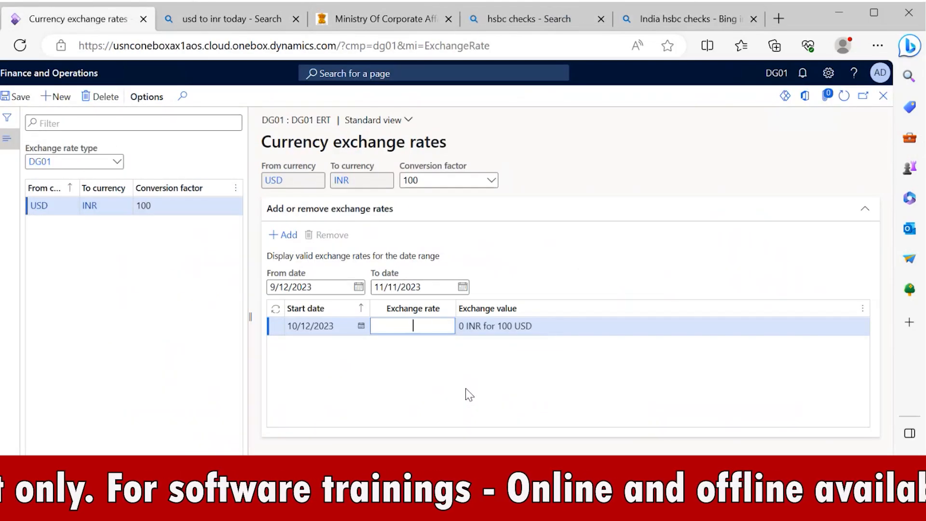
key(ctrl+v)
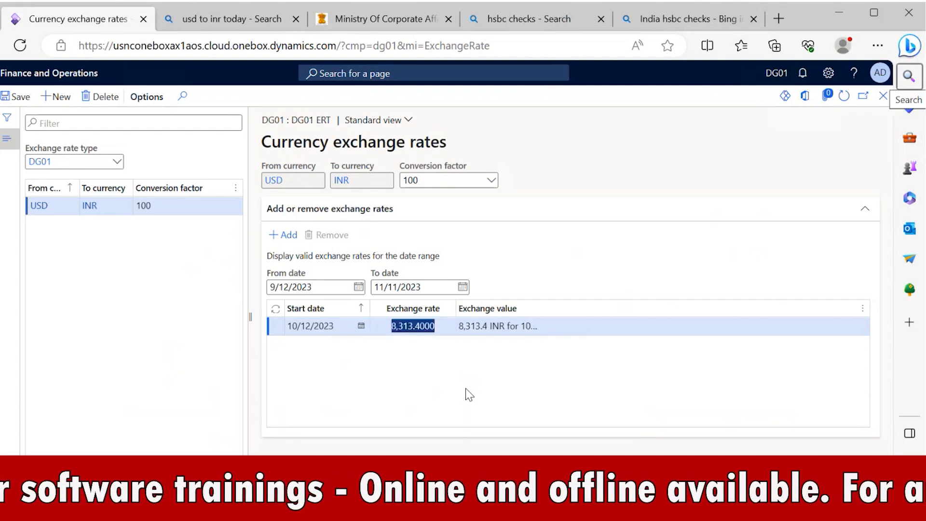
key(ctrl+Tab)
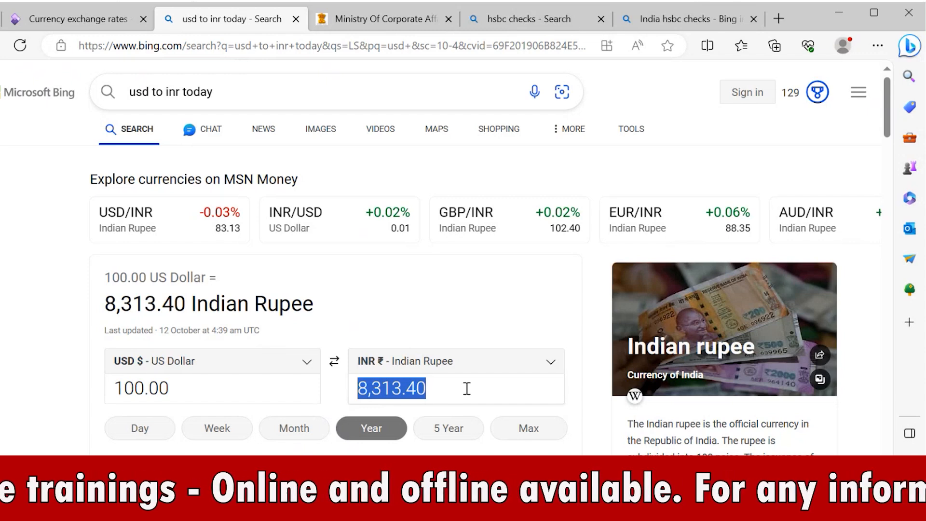
click(80, 20)
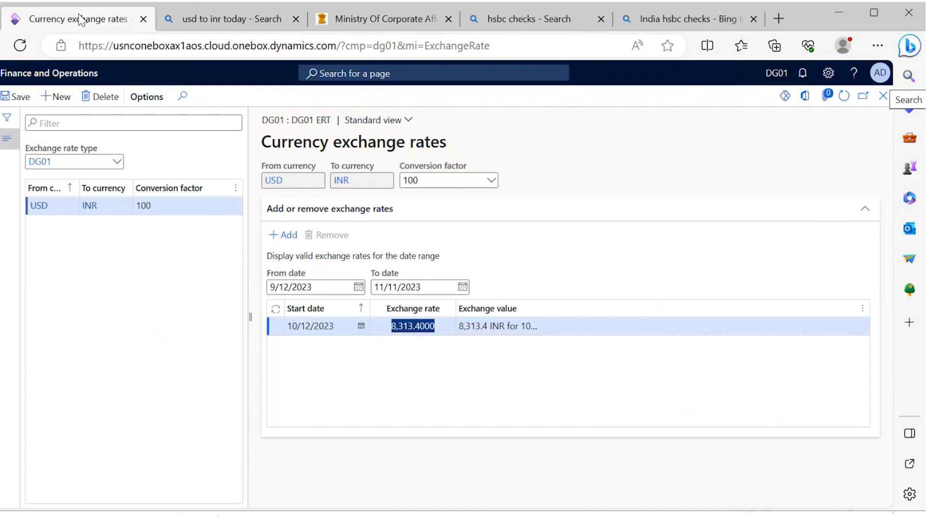
Save the currency exchange rates, then close them and the exchange rate types to return to the dashboard
click(28, 96)
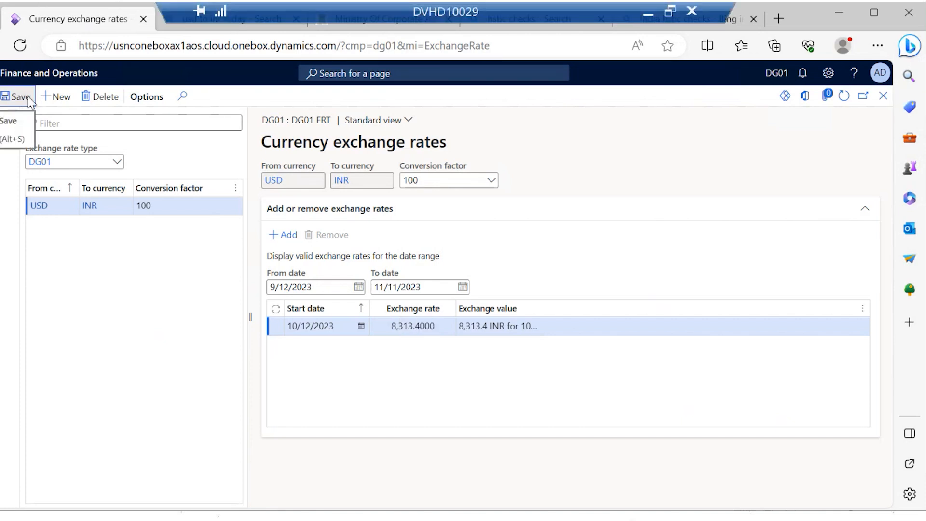
click(883, 99)
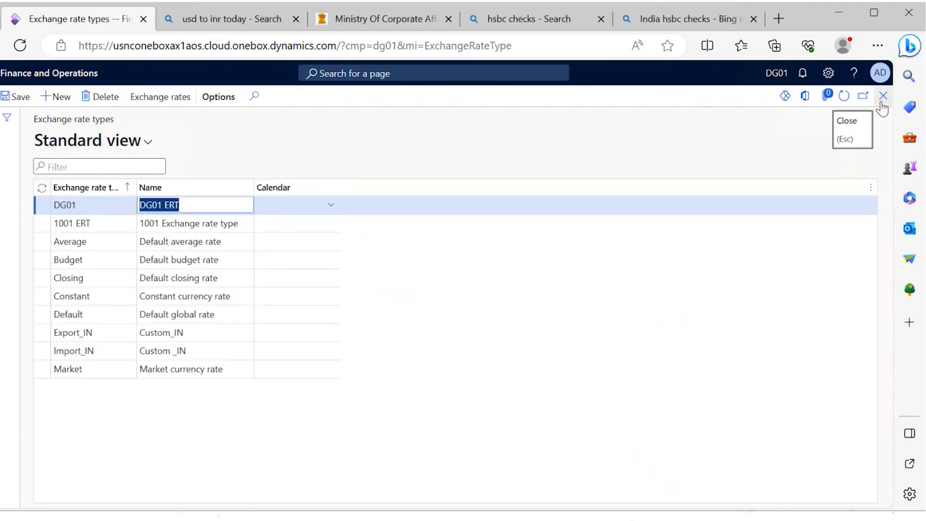
click(881, 102)
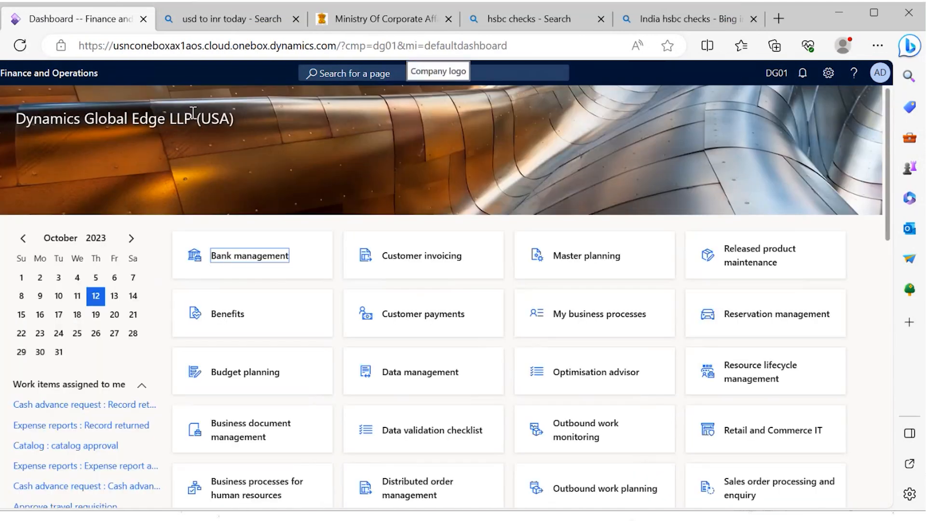